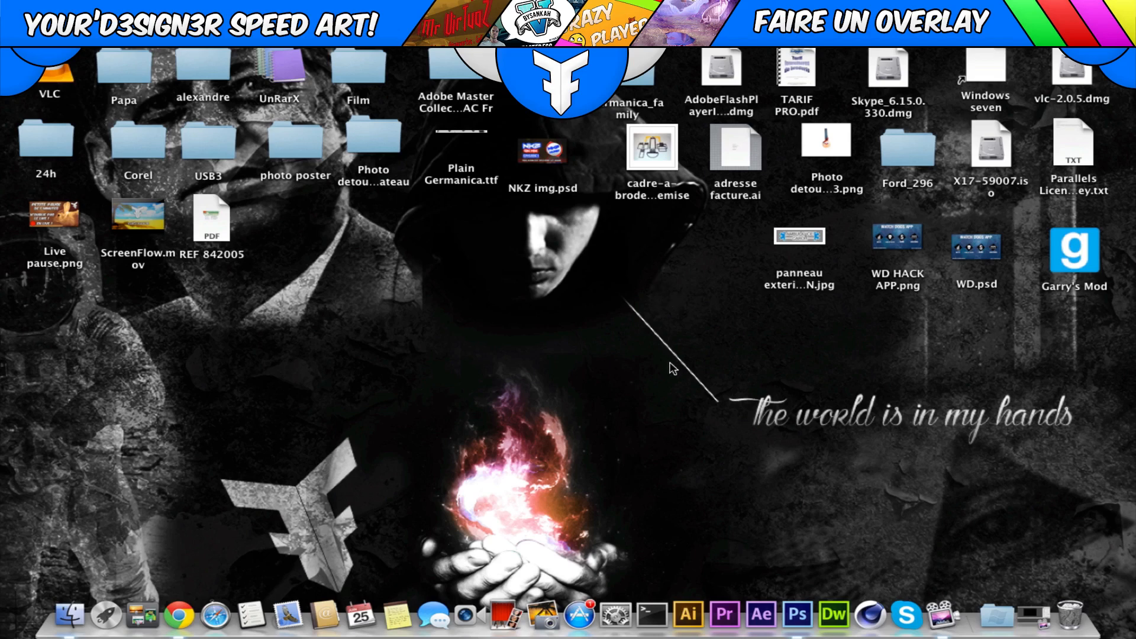
Search the computer for "overlay", open Overlay speed art.psd in Photoshop to view the example, and close it.
{"action": "left_click", "coordinate": [1081, 9]}
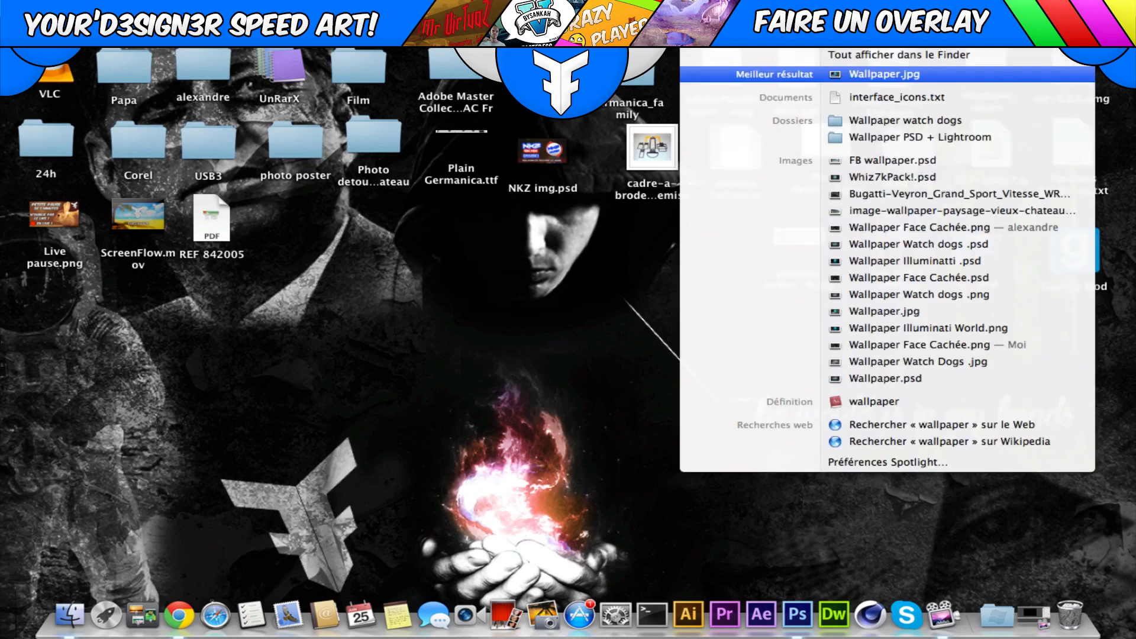
{"action": "type", "text": "overmay"}
{"action": "key", "text": "BackSpace"}
{"action": "key", "text": "BackSpace"}
{"action": "key", "text": "BackSpace"}
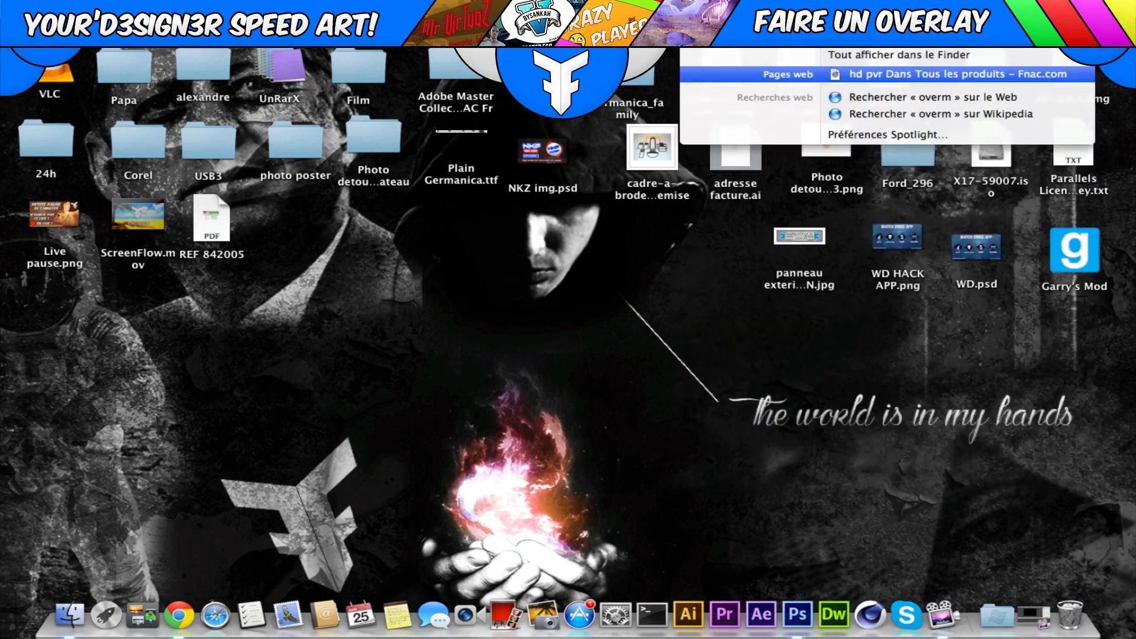
{"action": "type", "text": "lay"}
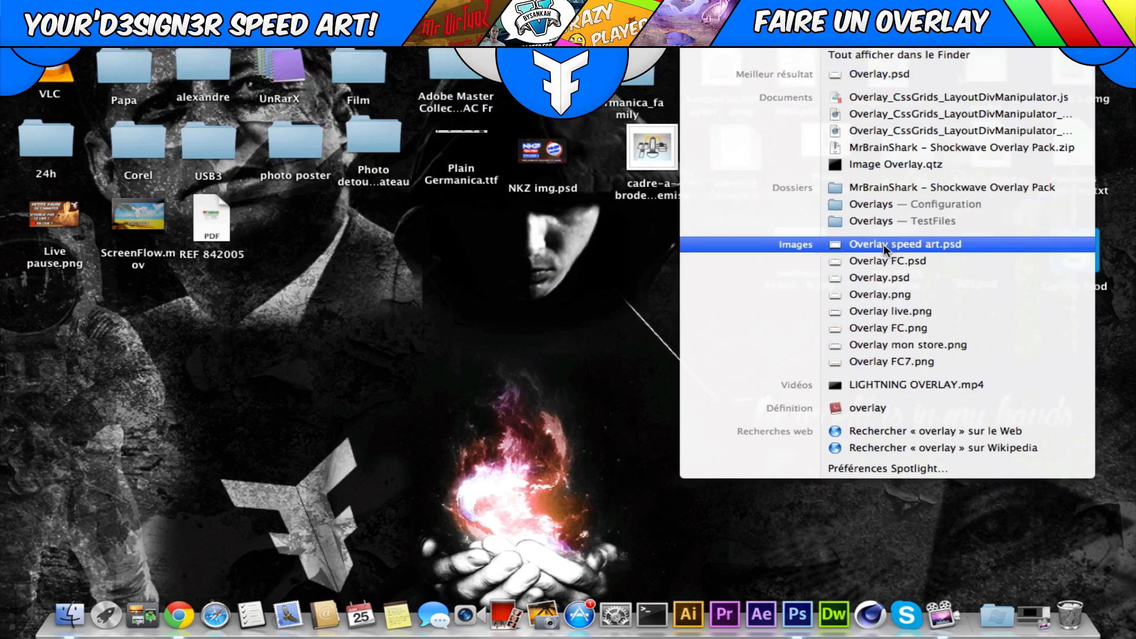
{"action": "mouse_move", "coordinate": [883, 244]}
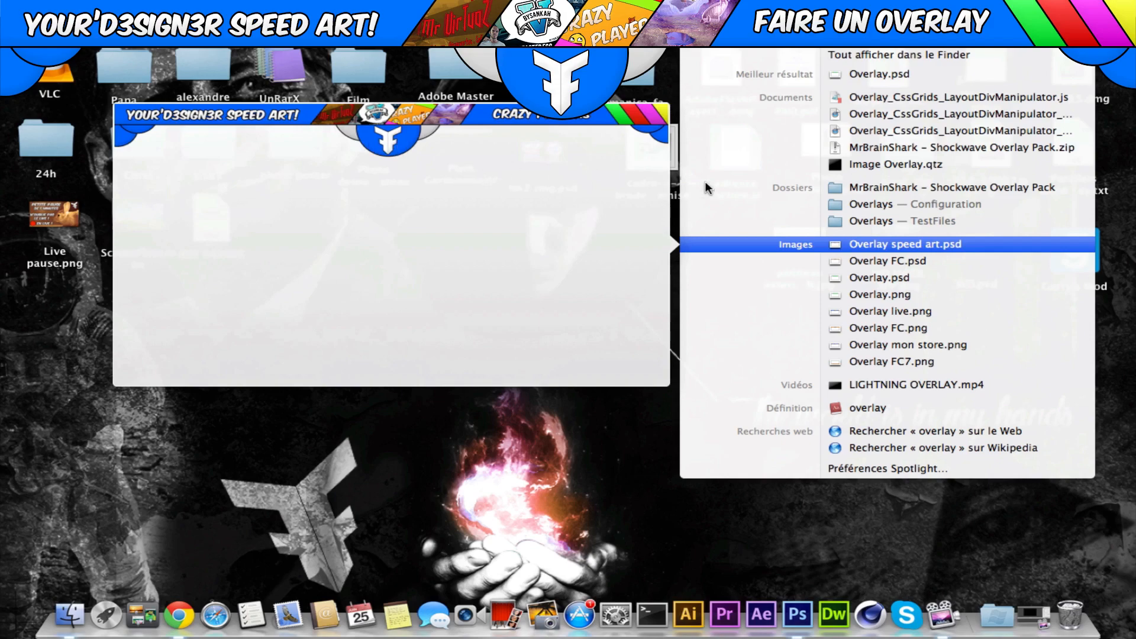
{"action": "left_click", "coordinate": [870, 243]}
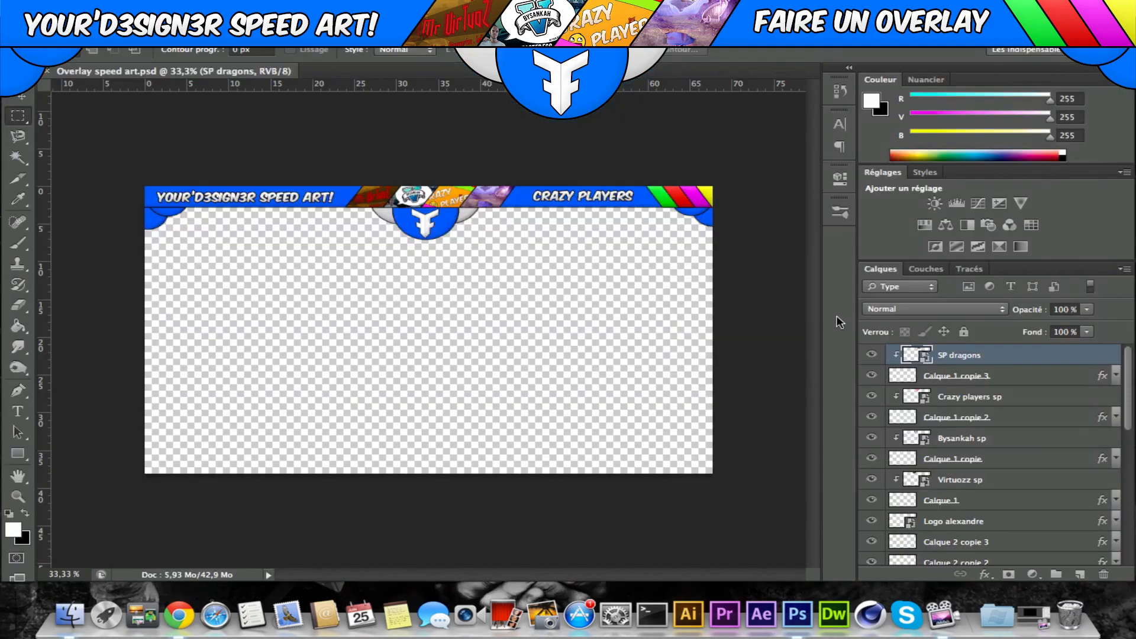
{"action": "left_click", "coordinate": [48, 72]}
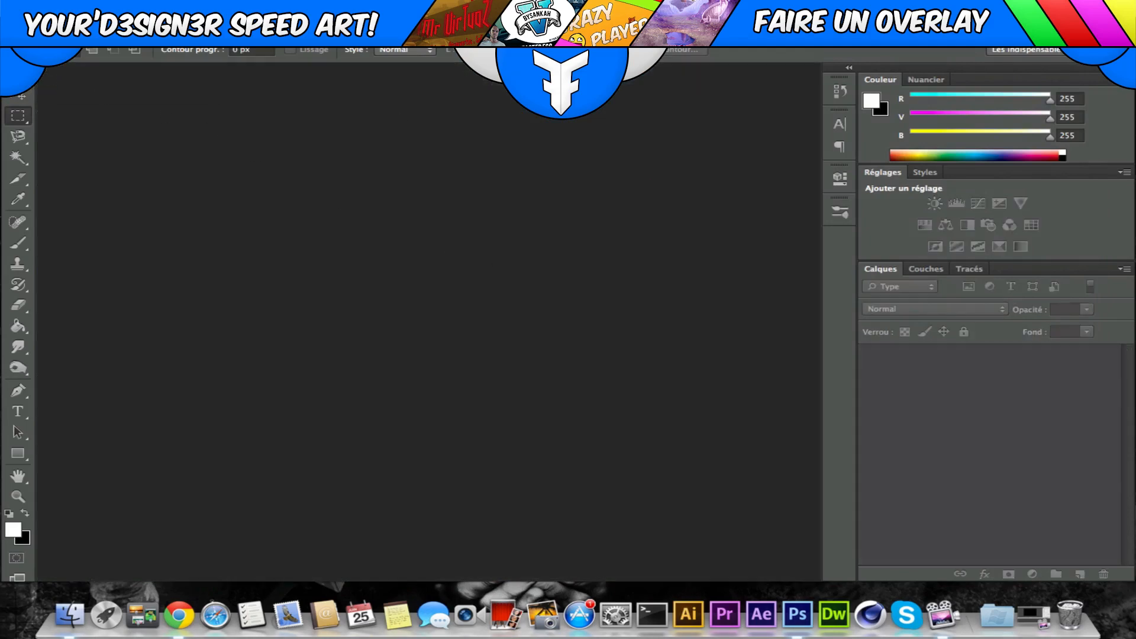
Start a new document with a width of 1920 pixels and a height of 1080 pixels.
{"action": "left_click", "coordinate": [145, 7]}
{"action": "key", "text": "super+n"}
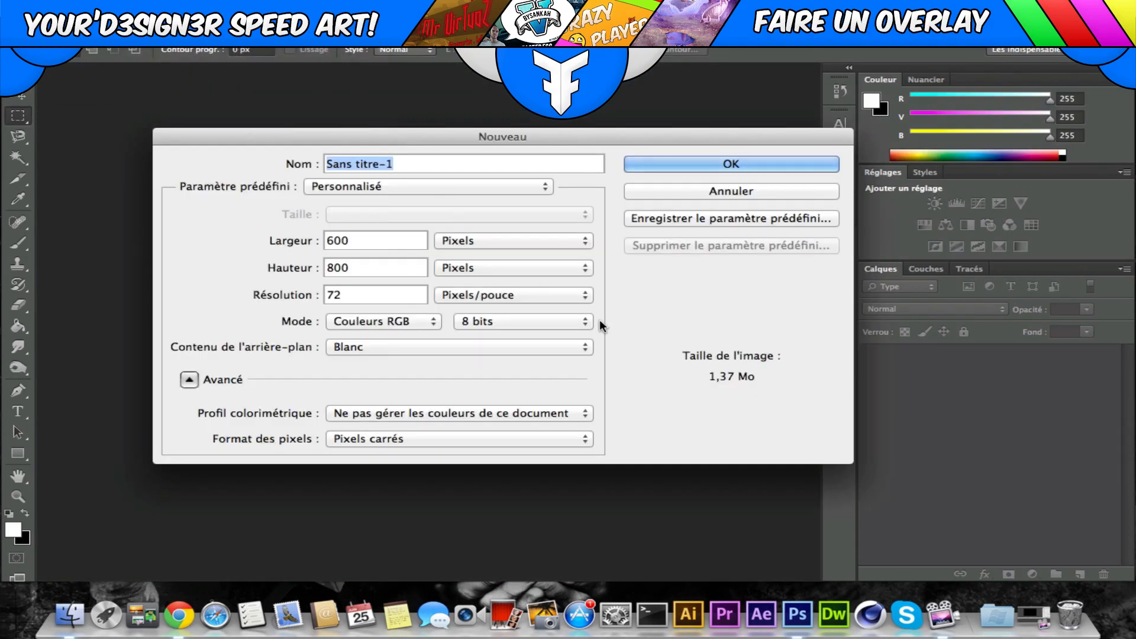
{"action": "double_click", "coordinate": [396, 243]}
{"action": "key", "text": "BackSpace"}
{"action": "type", "text": "1920"}
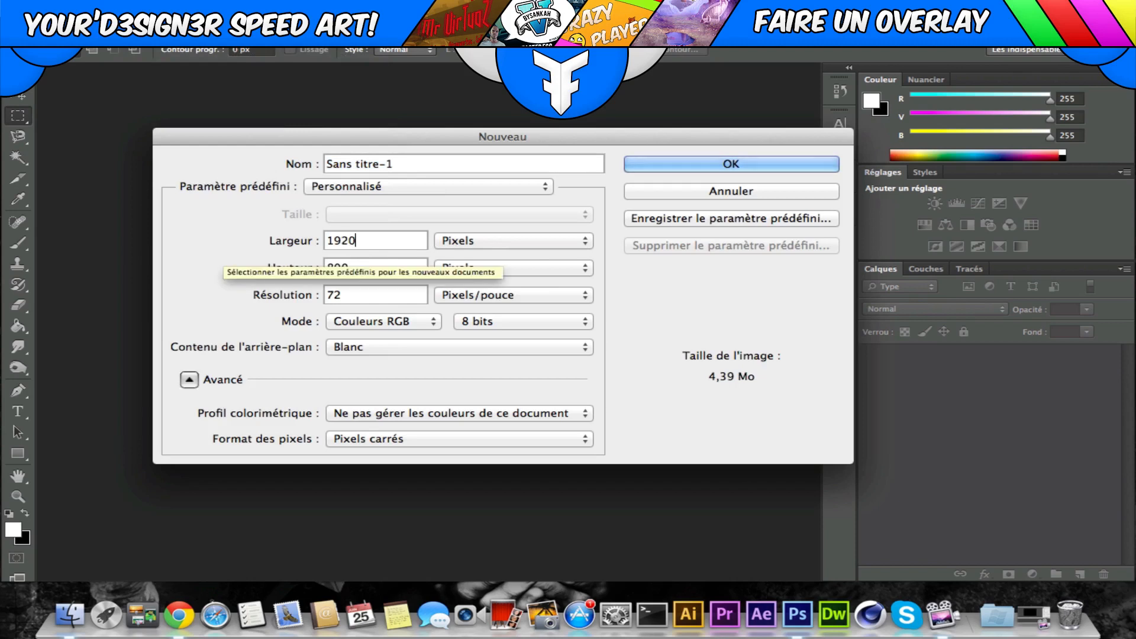
{"action": "key", "text": "Tab"}
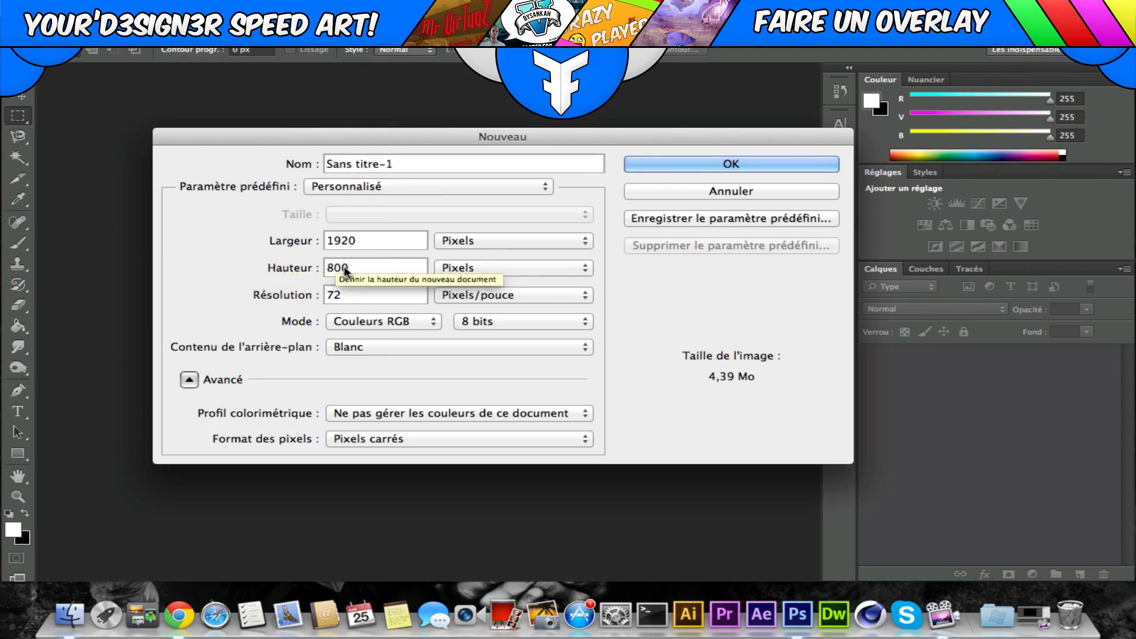
{"action": "type", "text": "1080"}
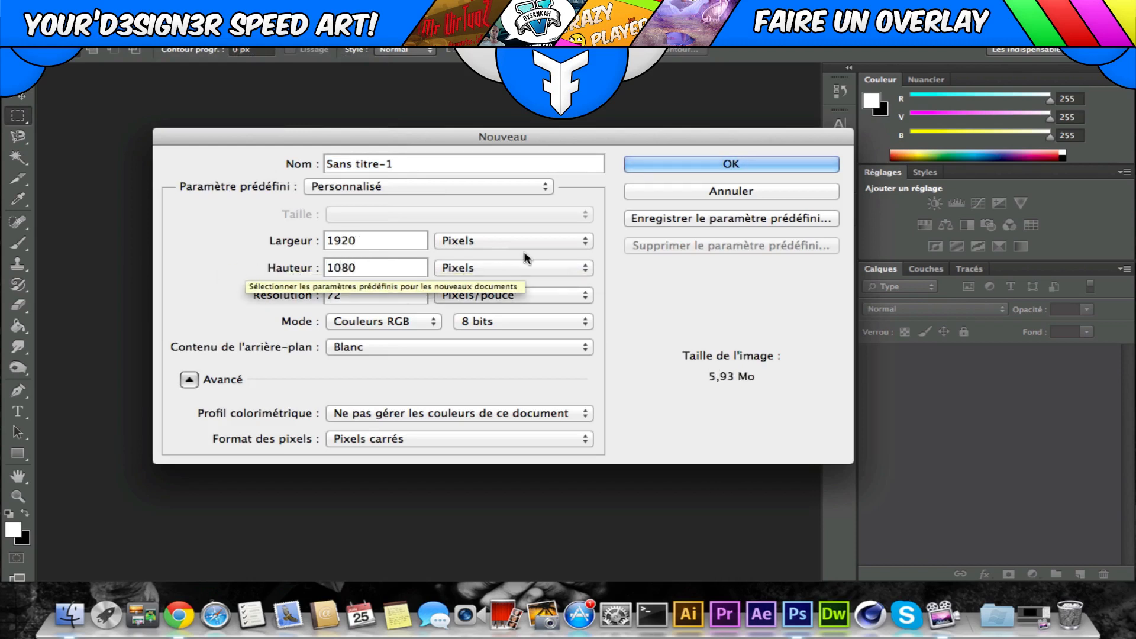
{"action": "key", "text": "Tab"}
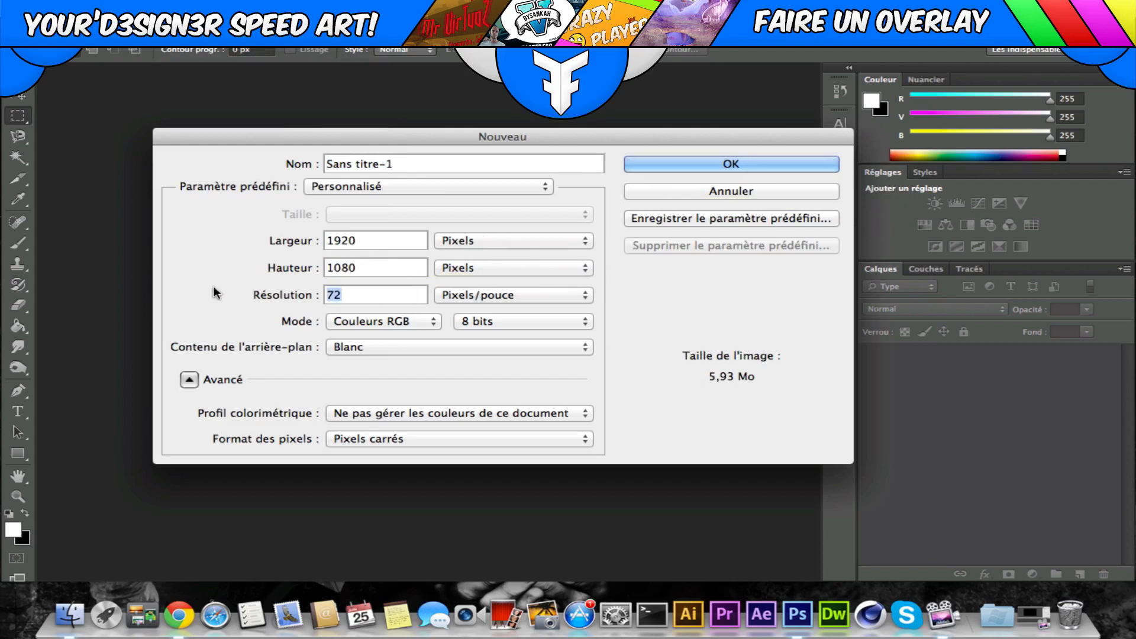
Set the new document's resolution to 96 pixels per inch, name it "Overlay TUTO" and create it.
{"action": "type", "text": "96"}
{"action": "key", "text": "Tab"}
{"action": "key", "text": "BackSpace"}
{"action": "type", "text": "Ove"}
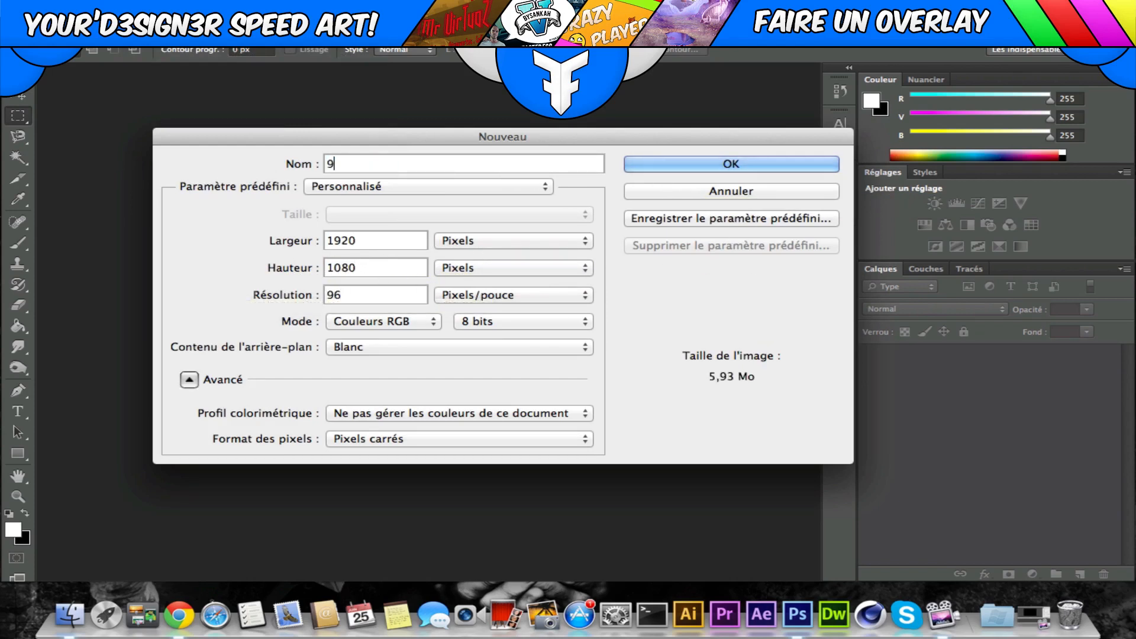
{"action": "type", "text": "rlay TUTO"}
{"action": "left_click", "coordinate": [708, 165]}
Convert the locked background into a regular editable layer with the default settings.
{"action": "double_click", "coordinate": [1112, 352]}
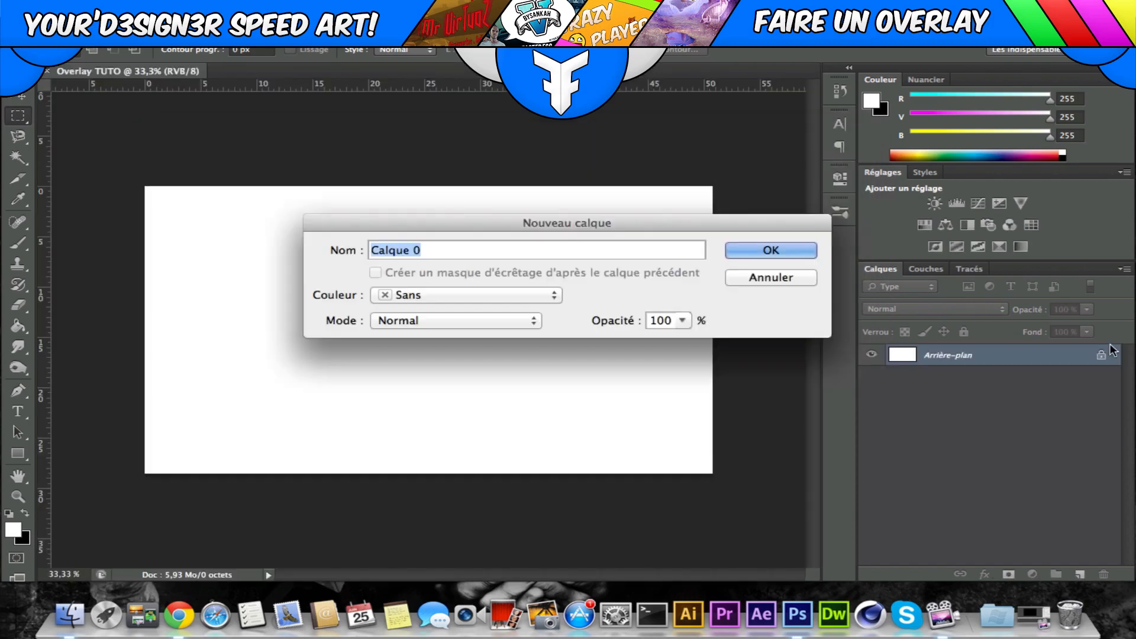
{"action": "left_click", "coordinate": [750, 254]}
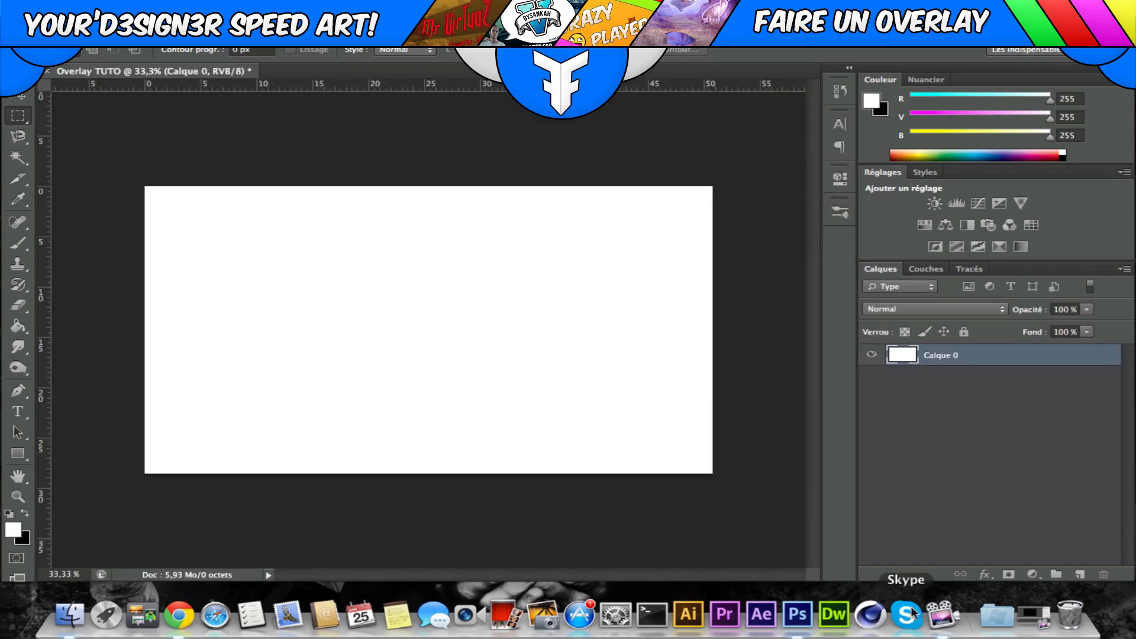
{"action": "left_click", "coordinate": [18, 97]}
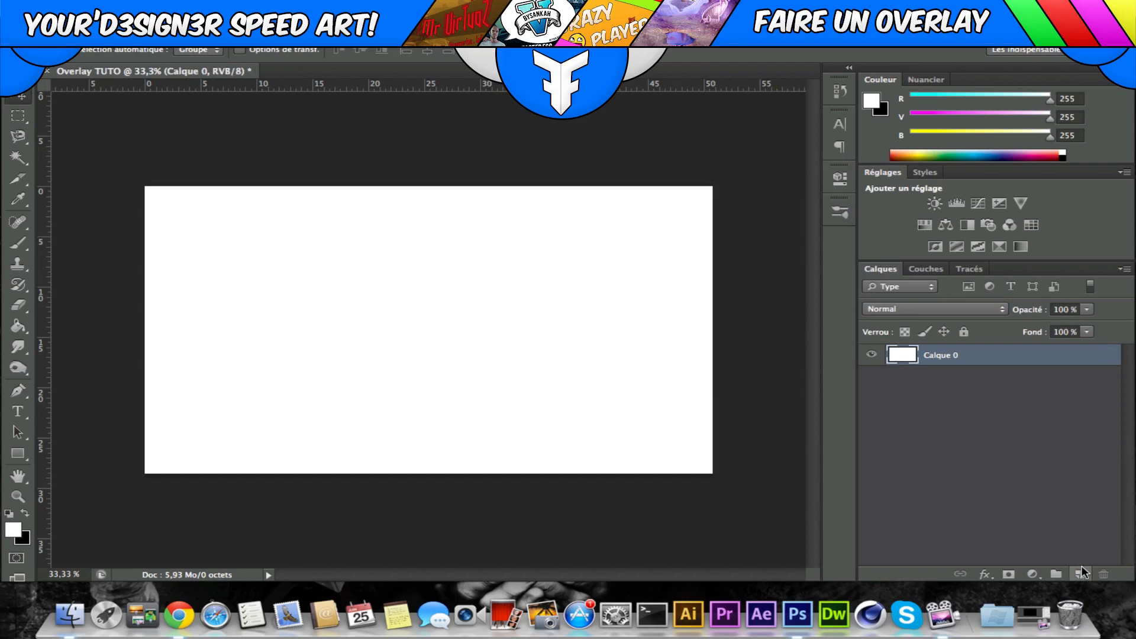
Resize the application window so its lower edge sits just above the Dock.
{"action": "left_click_drag", "start_coordinate": [1122, 582], "coordinate": [1132, 638]}
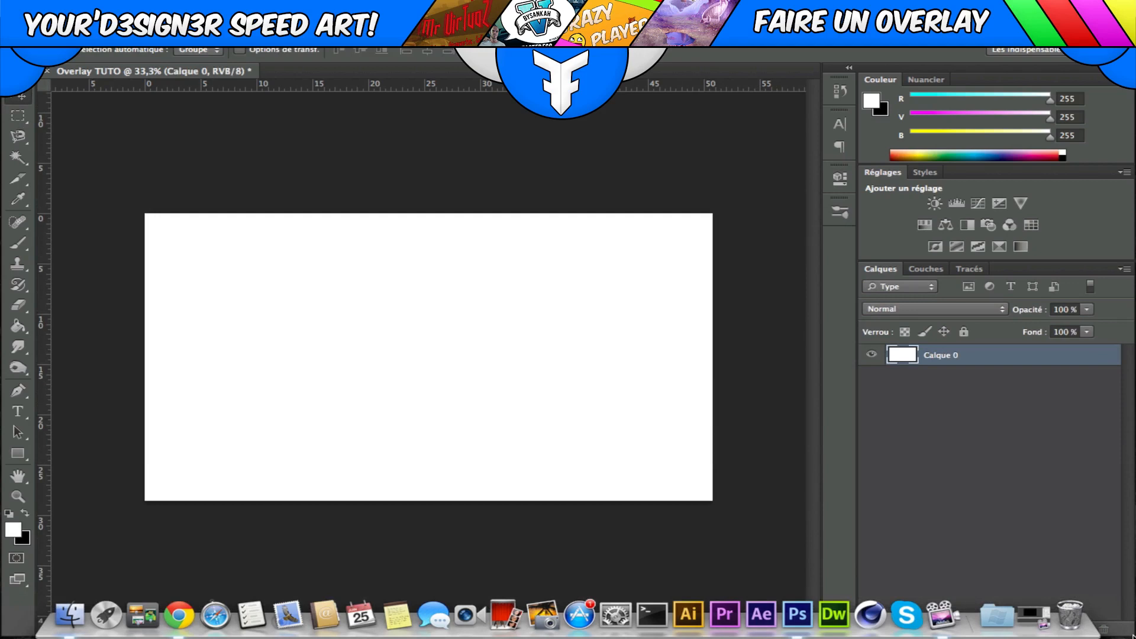
{"action": "left_click_drag", "start_coordinate": [1103, 636], "coordinate": [1121, 603]}
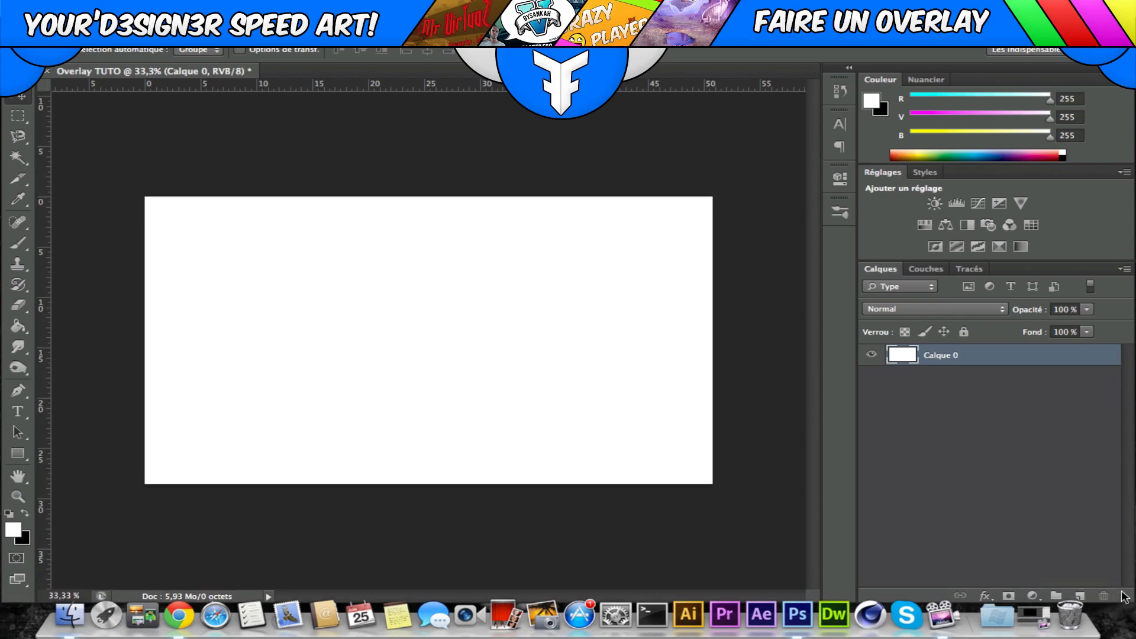
{"action": "left_click_drag", "start_coordinate": [1118, 610], "coordinate": [1120, 599]}
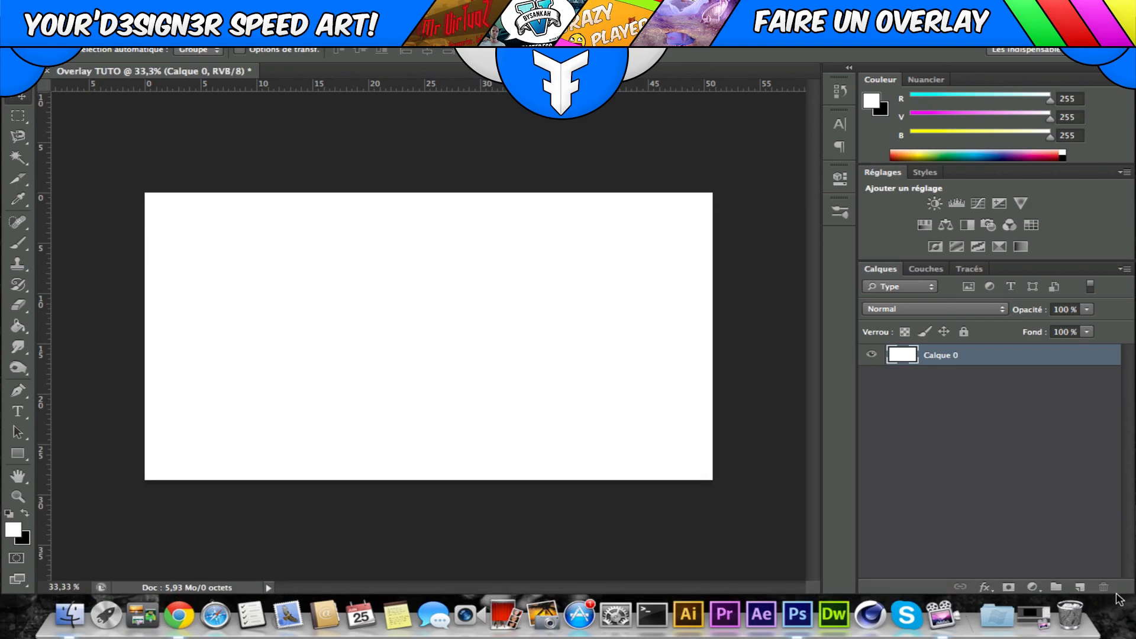
Add a new empty layer and delete the white layer to leave the canvas transparent.
{"action": "left_click", "coordinate": [1080, 587]}
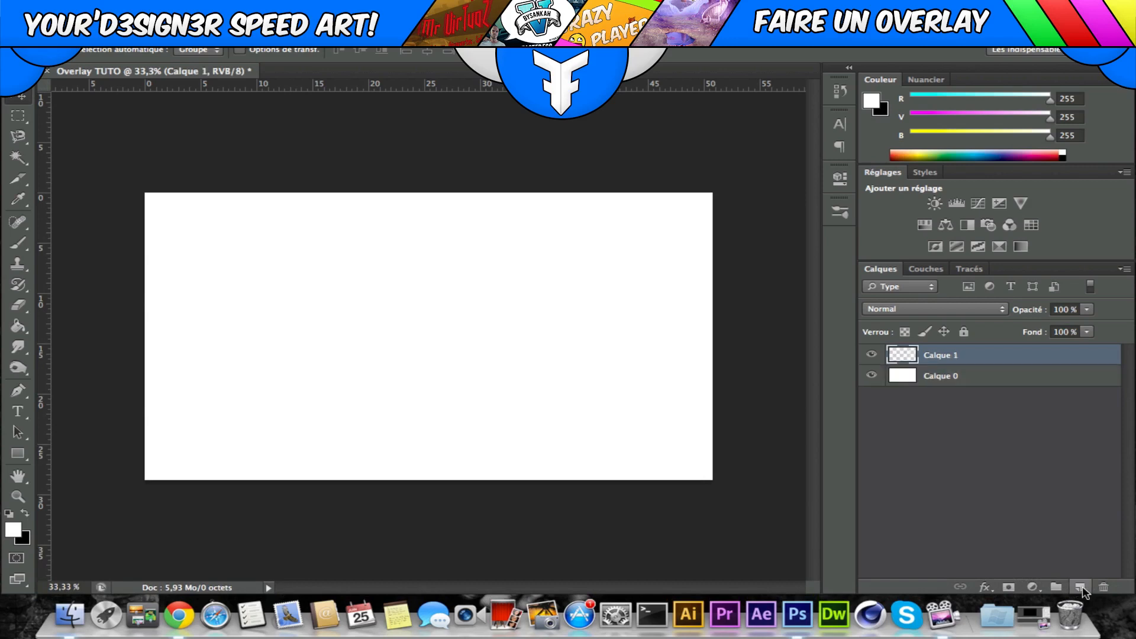
{"action": "left_click", "coordinate": [945, 378]}
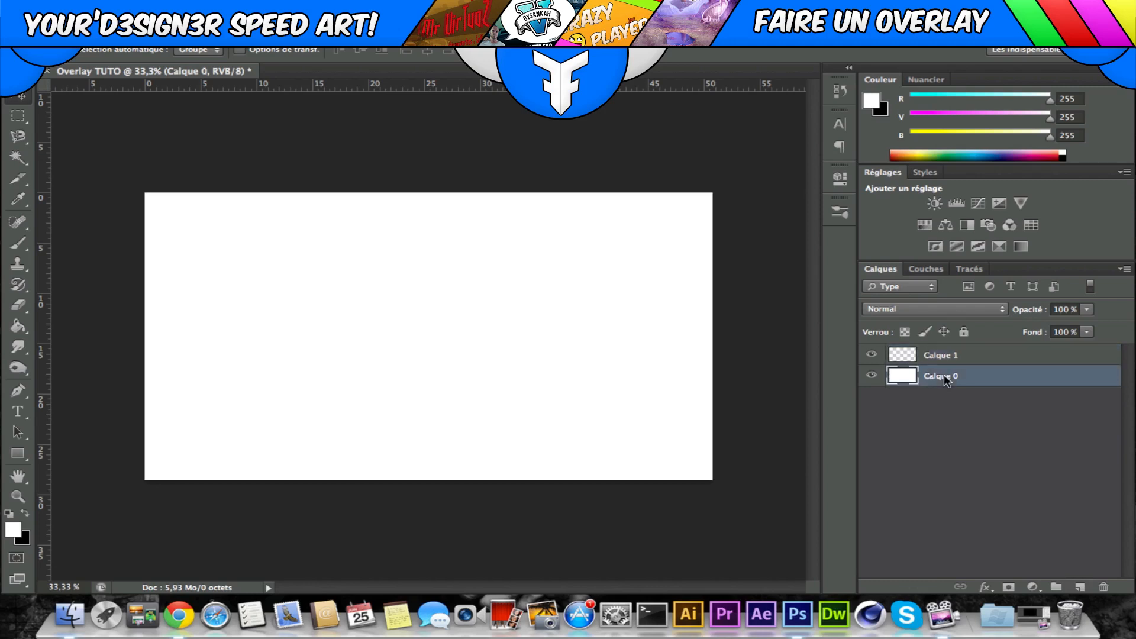
{"action": "key", "text": "Delete"}
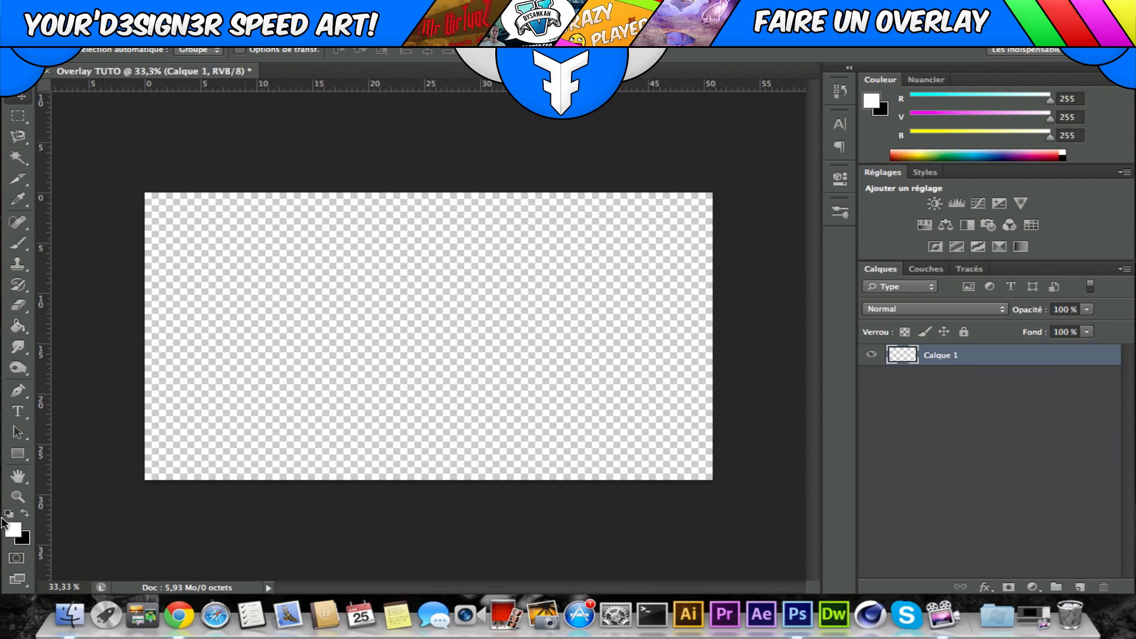
Draw a narrow black rectangle across the full width of the canvas along its top edge.
{"action": "left_click", "coordinate": [25, 514]}
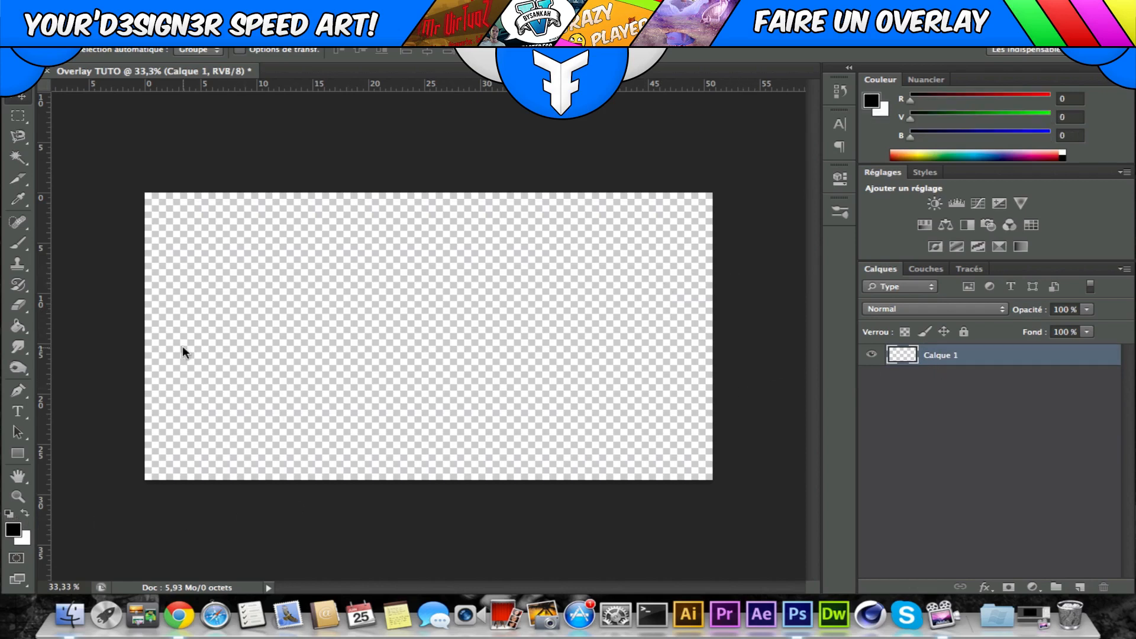
{"action": "left_click", "coordinate": [19, 456]}
{"action": "left_click", "coordinate": [19, 456]}
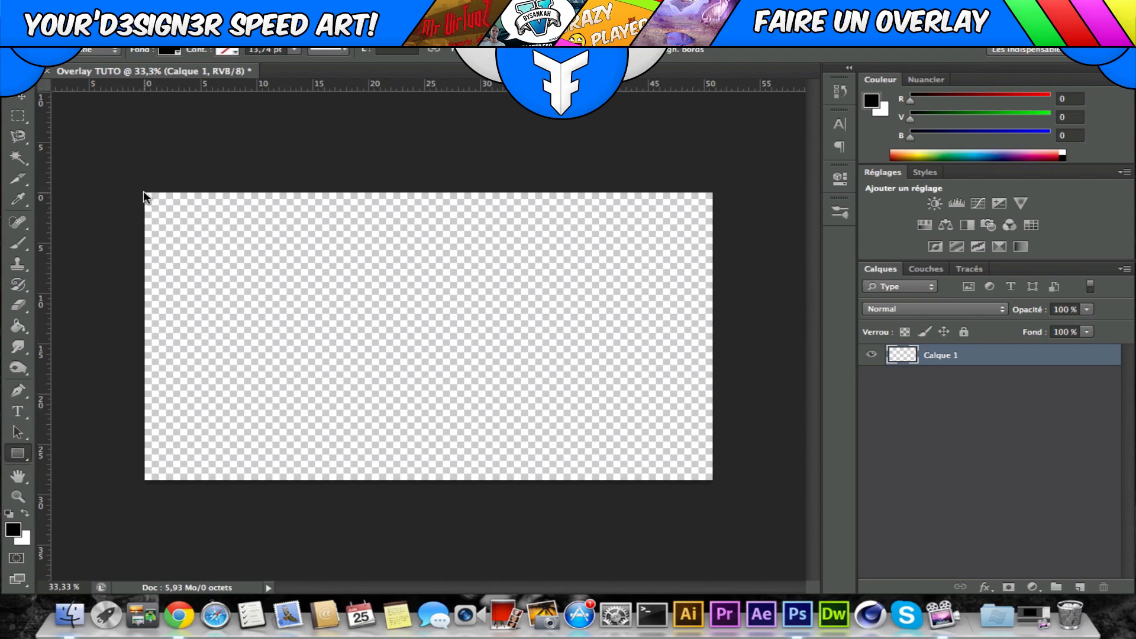
{"action": "left_click_drag", "start_coordinate": [143, 191], "coordinate": [718, 218]}
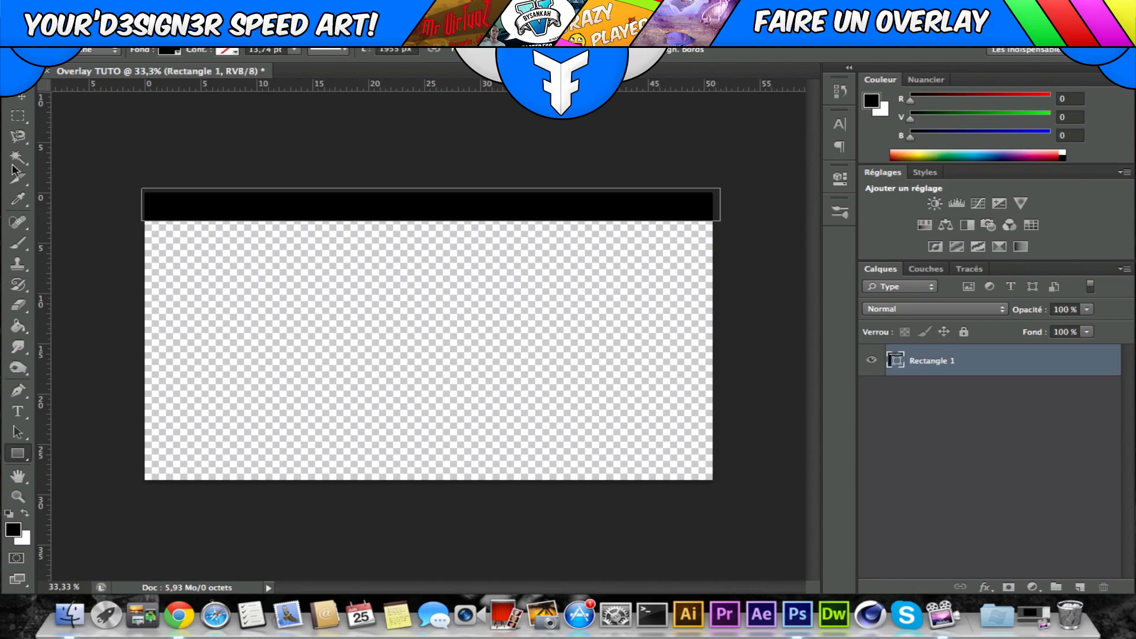
{"action": "left_click", "coordinate": [20, 96]}
{"action": "left_click", "coordinate": [1008, 441]}
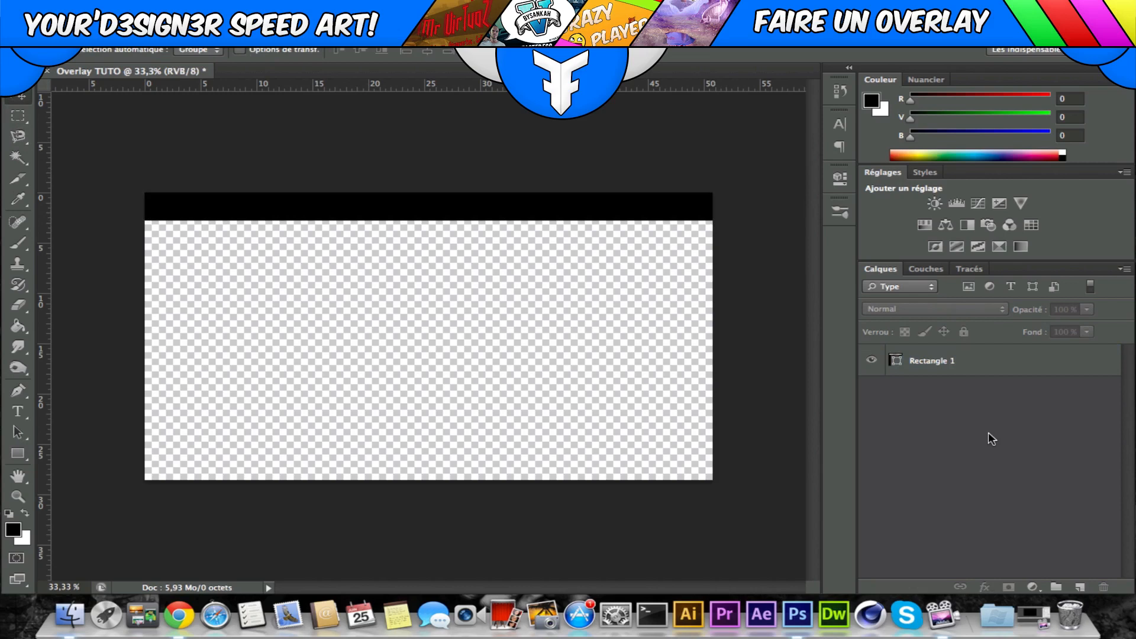
Open the black bar's layer blending options and display the preset styles.
{"action": "right_click", "coordinate": [926, 366]}
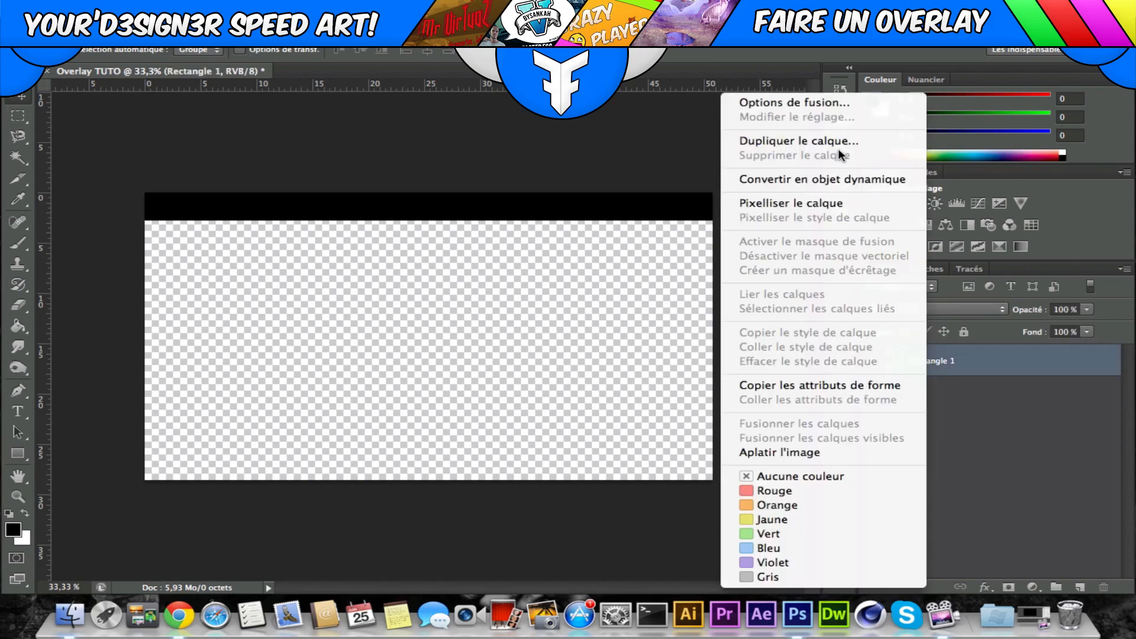
{"action": "left_click", "coordinate": [821, 105]}
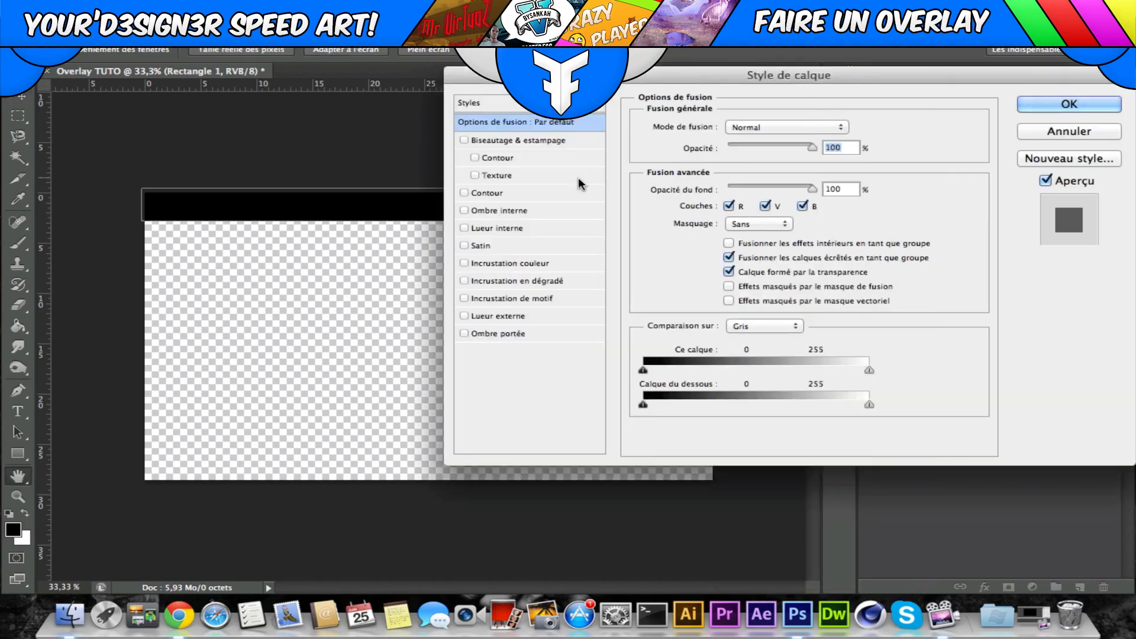
{"action": "left_click", "coordinate": [470, 106]}
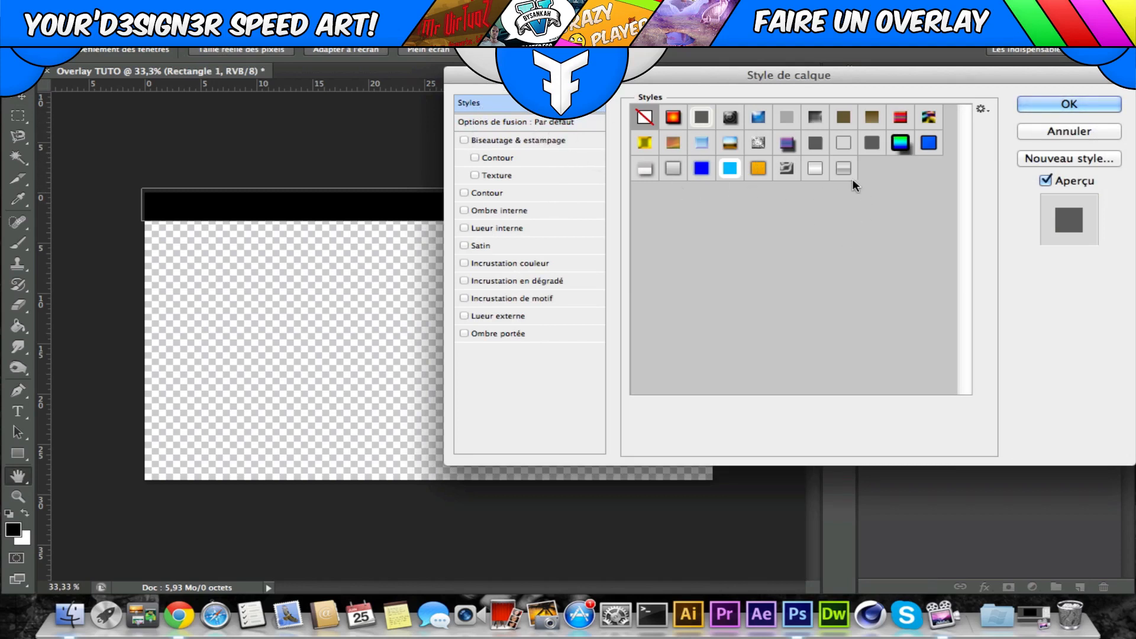
Try several preset styles on the bar, including light blue with a white outline, solid blue and grey gradient.
{"action": "left_click", "coordinate": [814, 168]}
{"action": "left_click", "coordinate": [726, 168]}
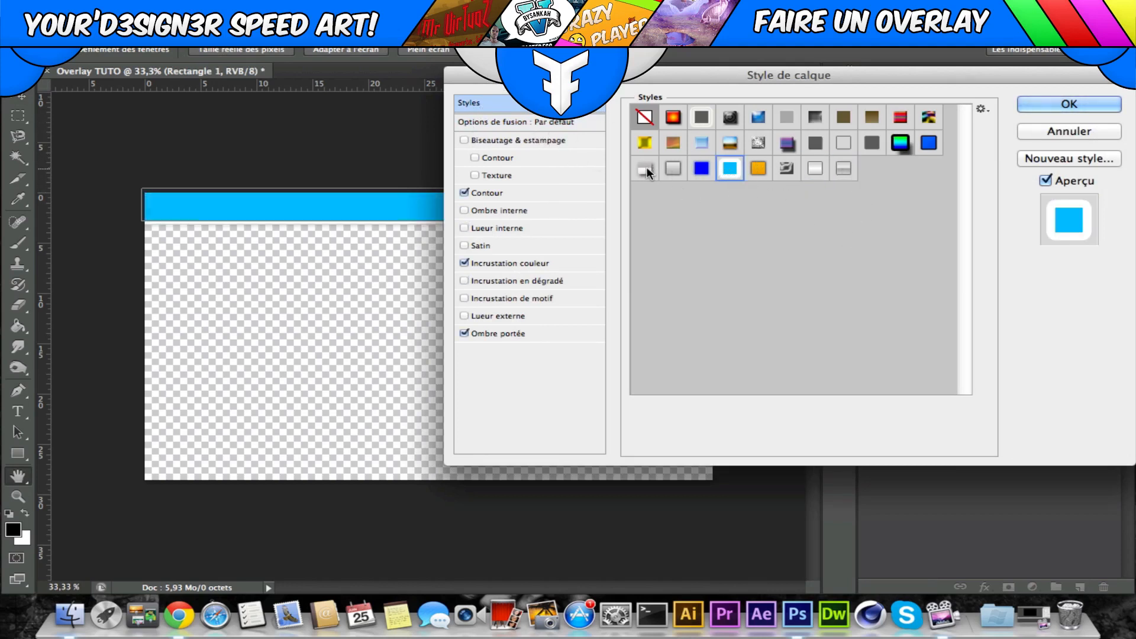
{"action": "left_click", "coordinate": [674, 168]}
{"action": "left_click", "coordinate": [701, 171]}
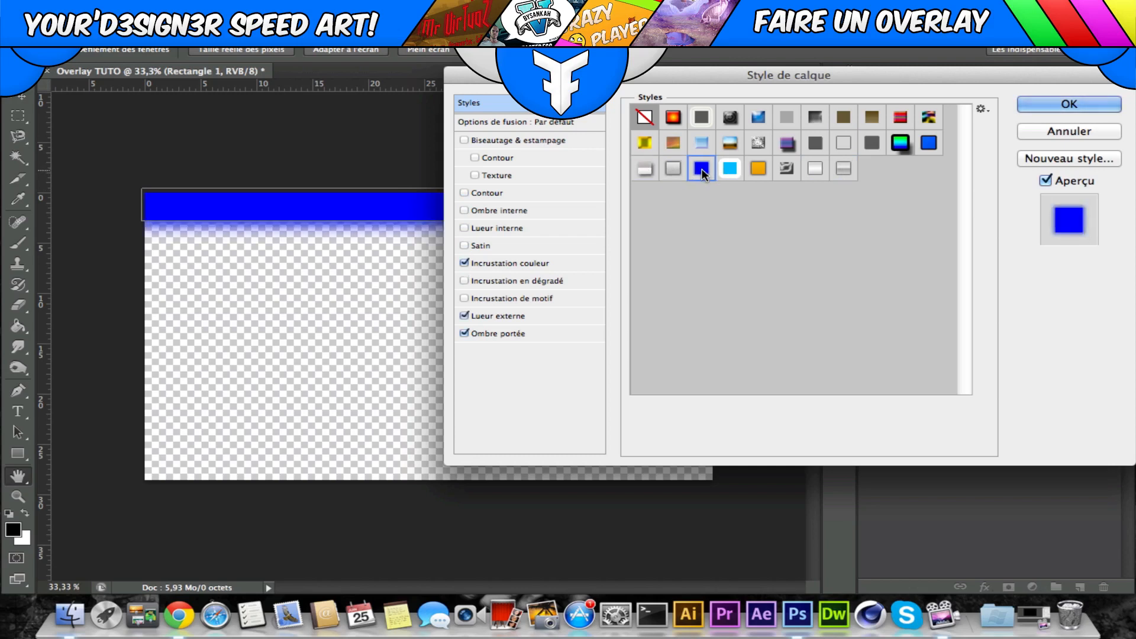
{"action": "left_click", "coordinate": [672, 168]}
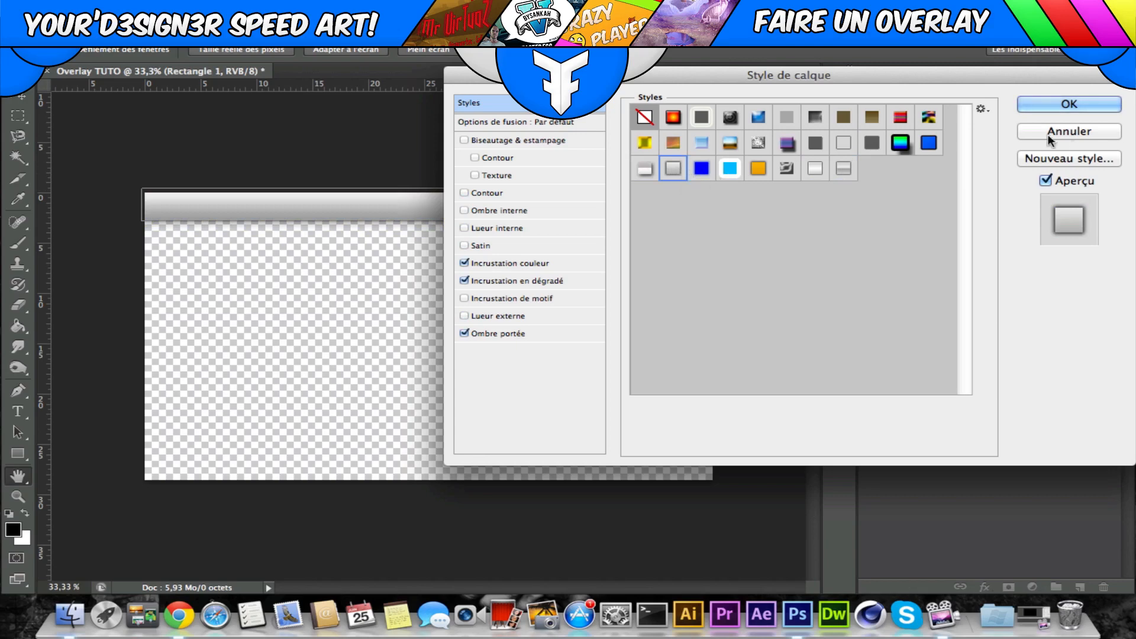
{"action": "left_click", "coordinate": [901, 144]}
Apply the blue preset style with a black outline to the bar.
{"action": "left_click", "coordinate": [928, 143]}
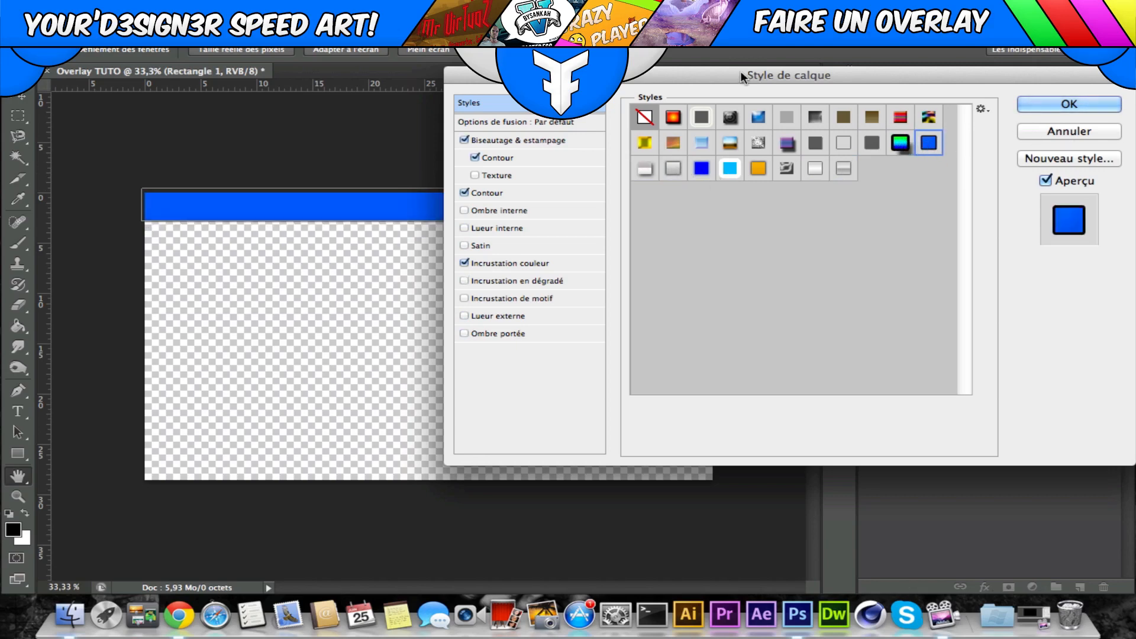
{"action": "left_click_drag", "start_coordinate": [744, 76], "coordinate": [440, 69]}
{"action": "left_click", "coordinate": [794, 94]}
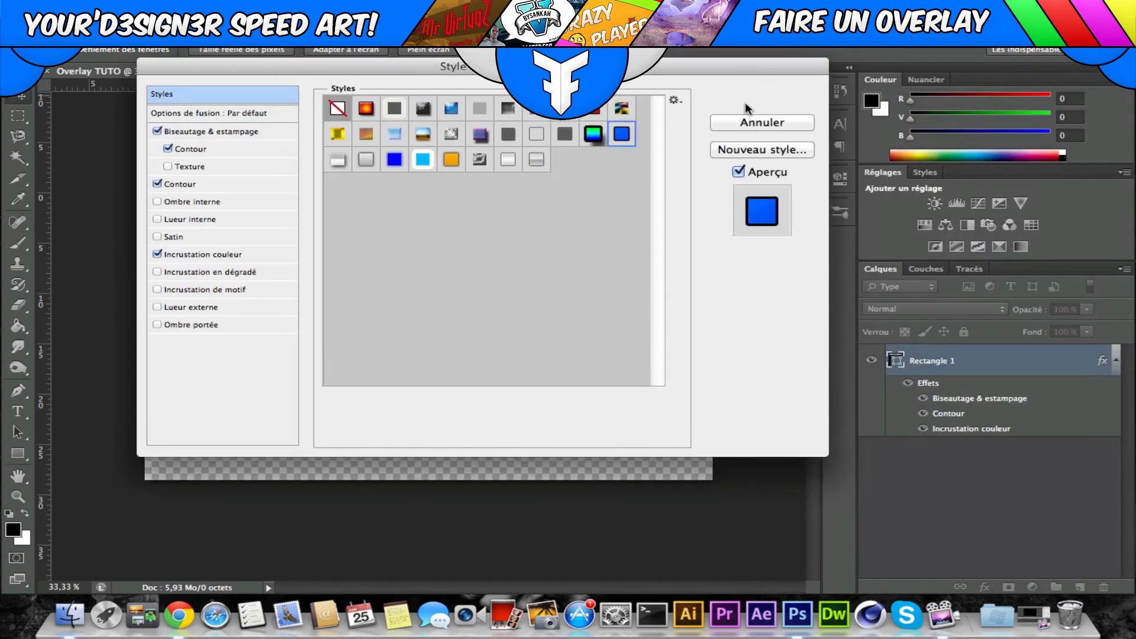
Replace the top bar's layer style with the orange gradient preset and collapse its effects list.
{"action": "right_click", "coordinate": [940, 364]}
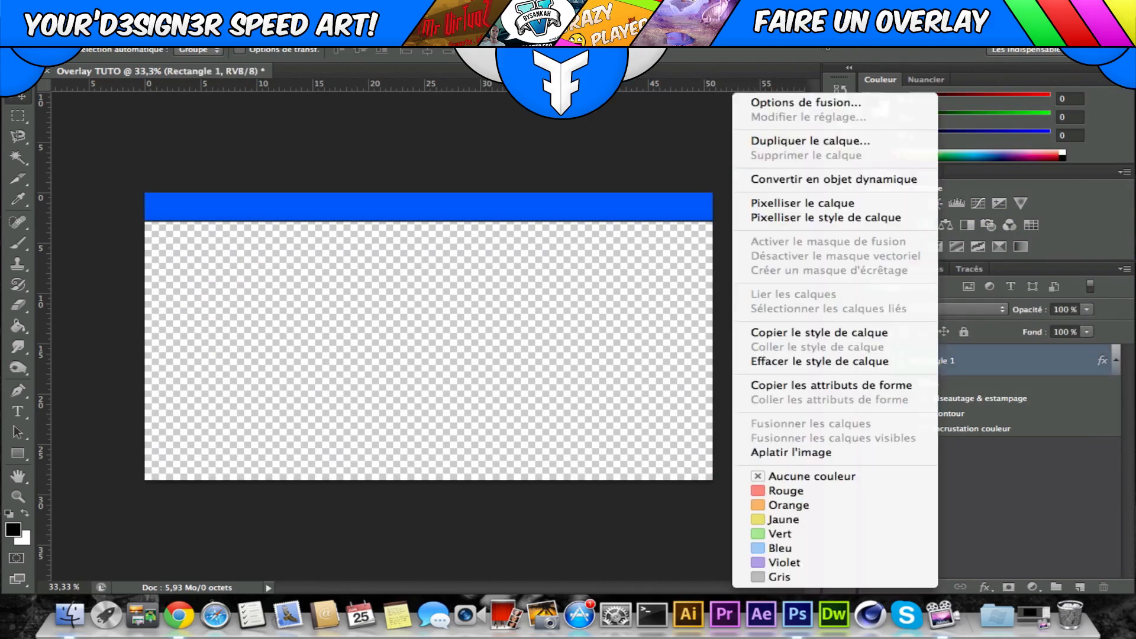
{"action": "left_click", "coordinate": [828, 105]}
{"action": "left_click_drag", "start_coordinate": [591, 74], "coordinate": [1015, 74]}
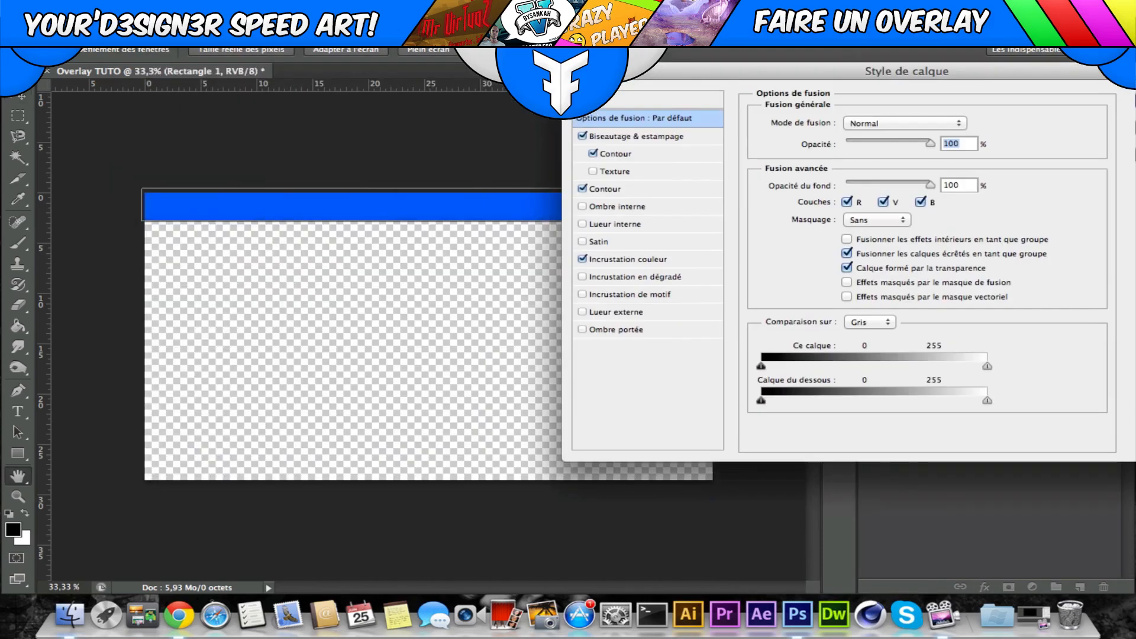
{"action": "left_click", "coordinate": [642, 100]}
{"action": "left_click", "coordinate": [876, 164]}
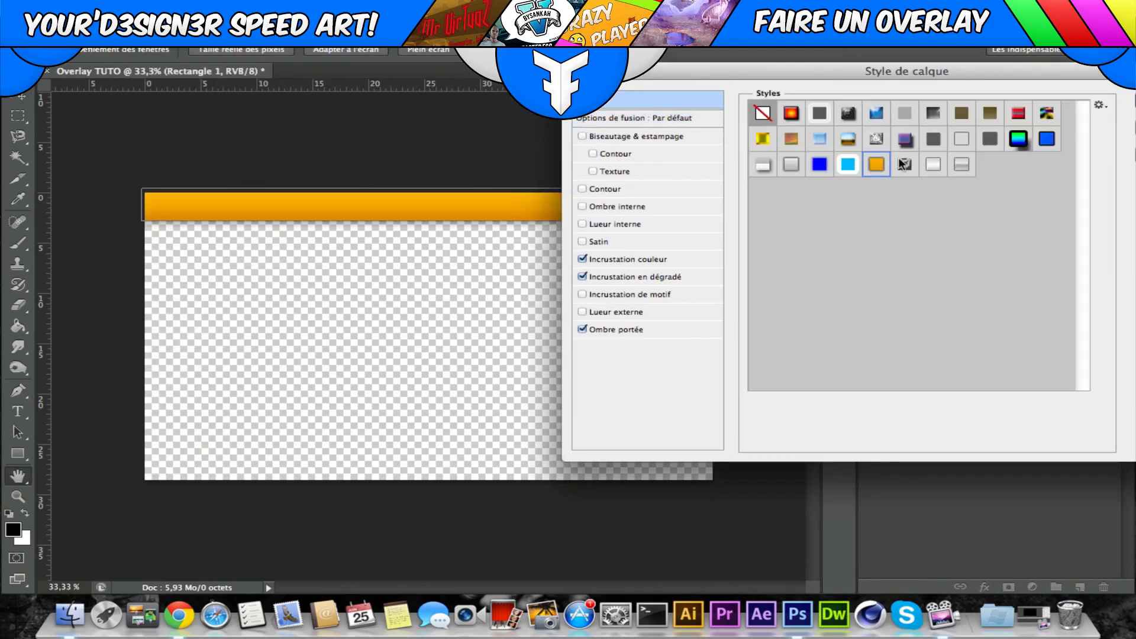
{"action": "left_click_drag", "start_coordinate": [1094, 83], "coordinate": [811, 79]}
{"action": "left_click", "coordinate": [915, 98]}
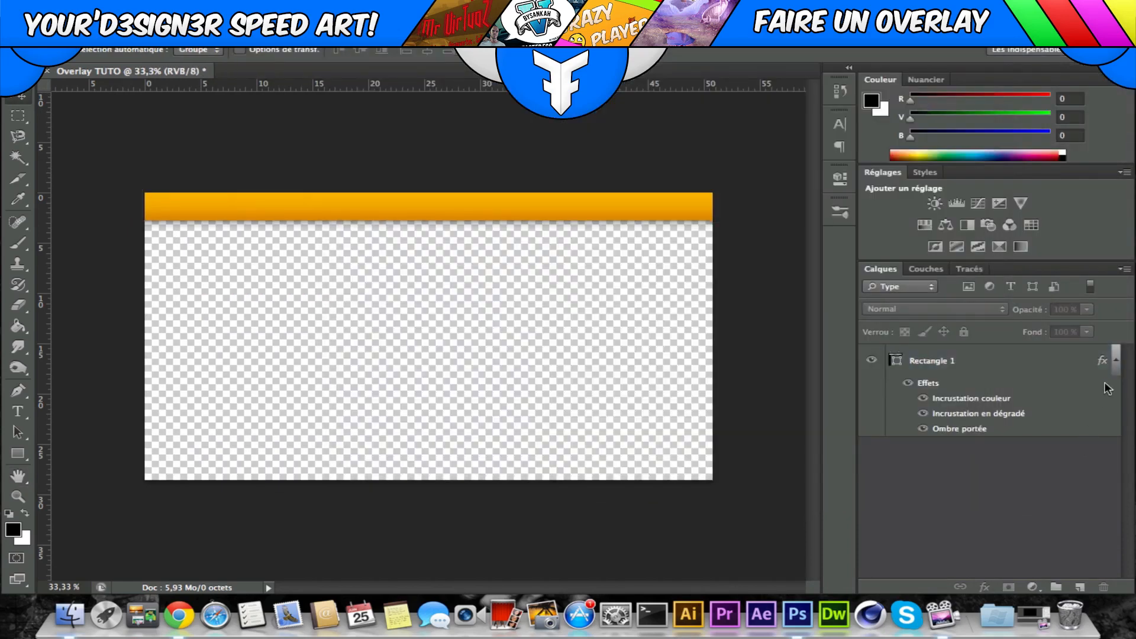
{"action": "left_click", "coordinate": [1115, 358]}
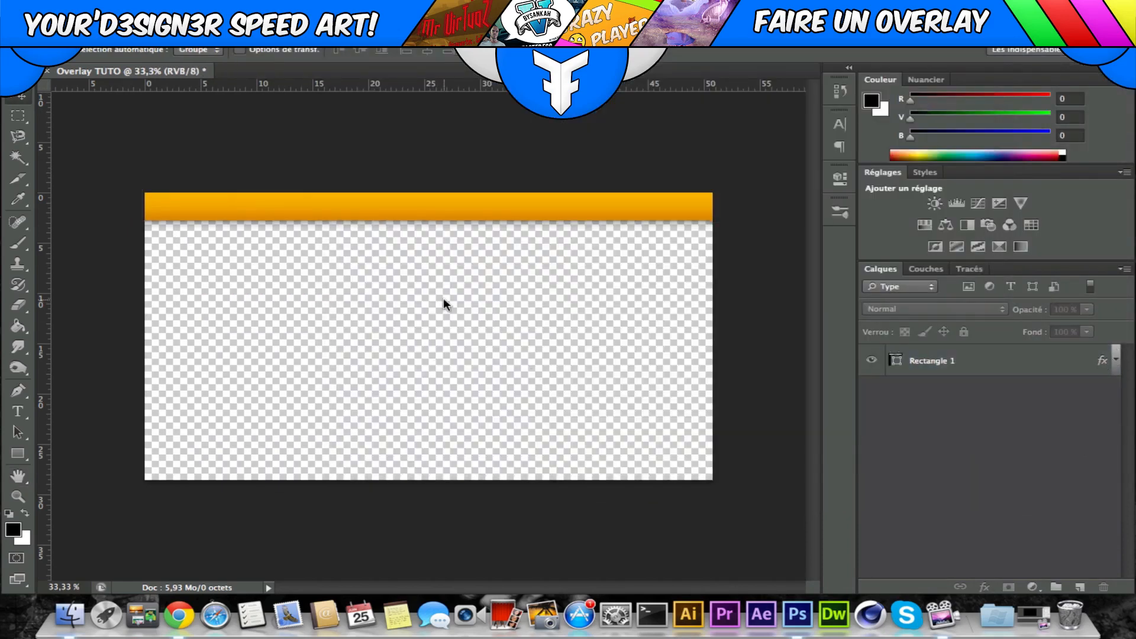
Add a new layer above the bar and write the text "OVERLAY TUTO" on the canvas.
{"action": "left_click", "coordinate": [1010, 355]}
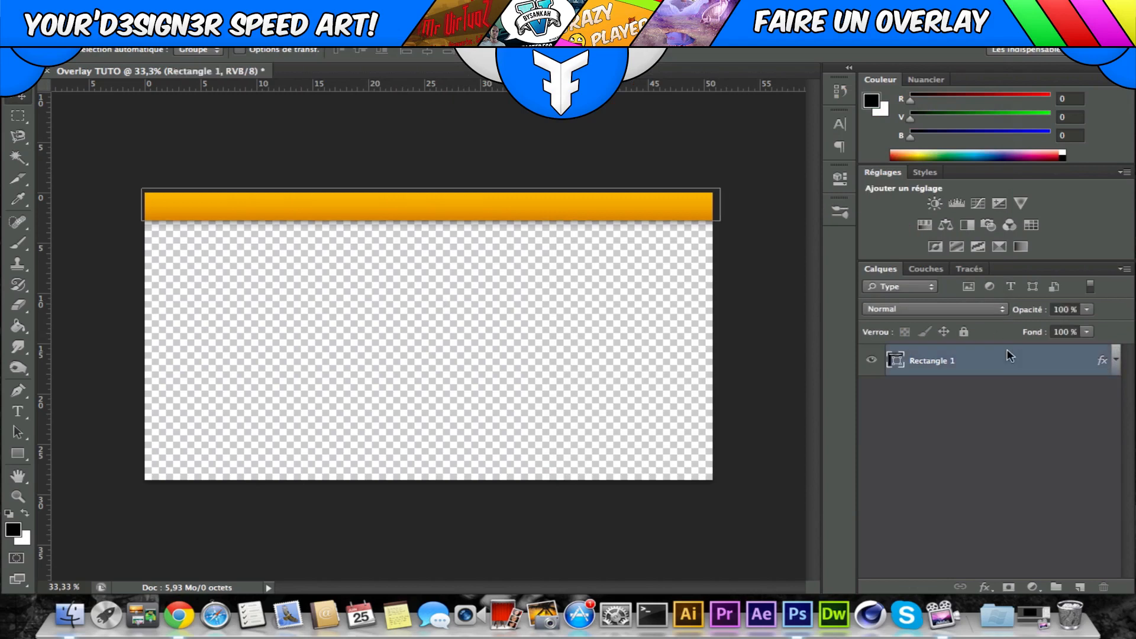
{"action": "left_click", "coordinate": [1096, 551]}
{"action": "left_click", "coordinate": [1080, 584]}
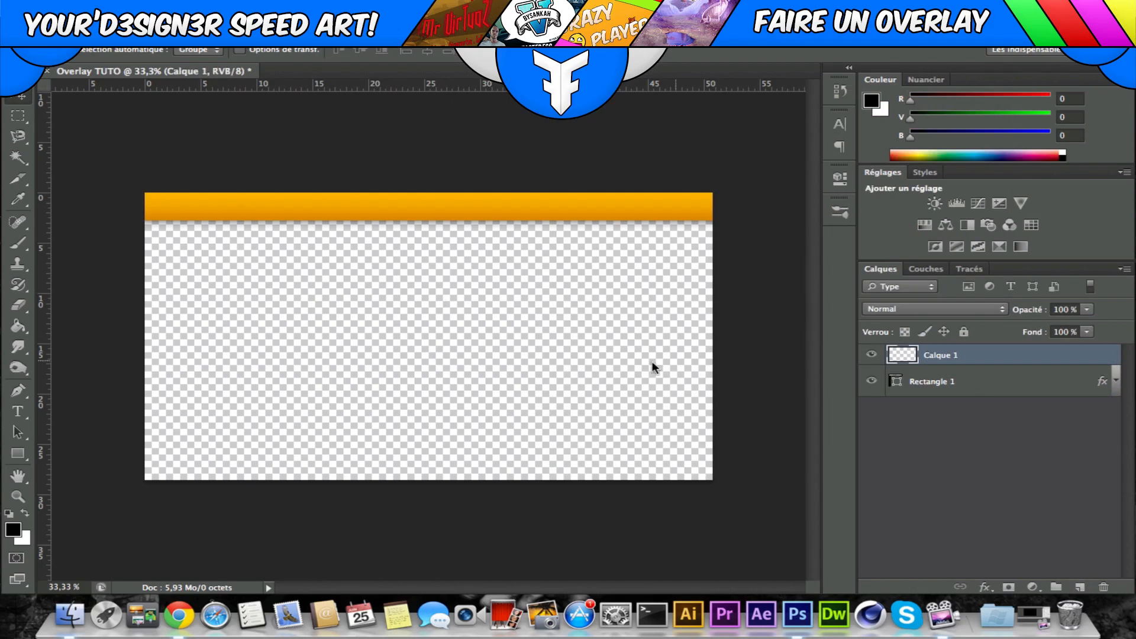
{"action": "left_click", "coordinate": [18, 410]}
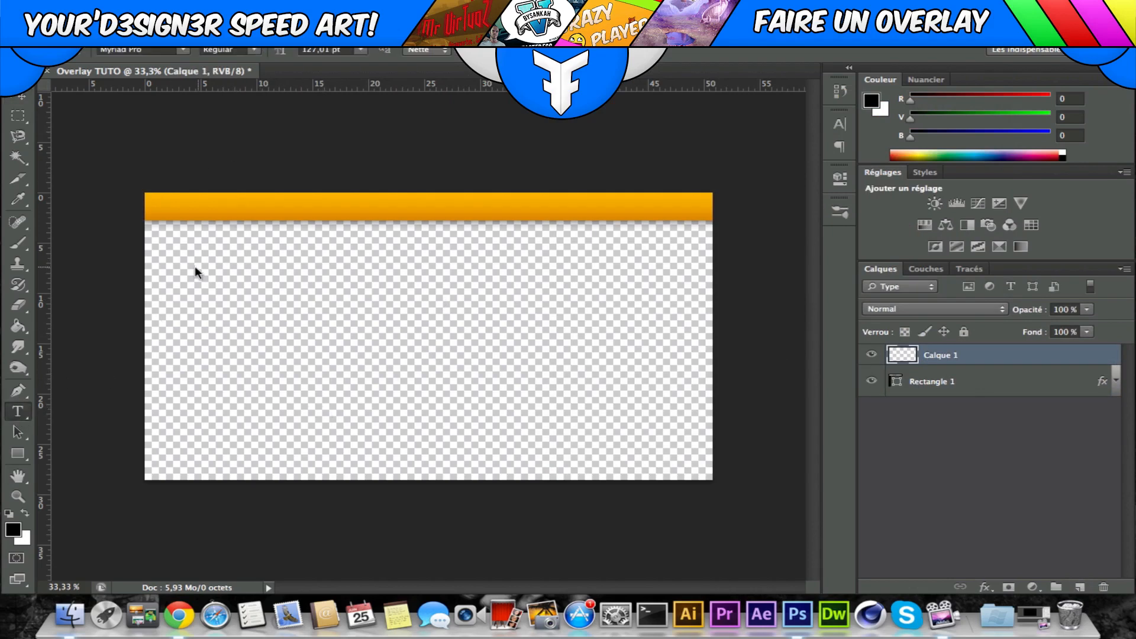
{"action": "left_click", "coordinate": [298, 327]}
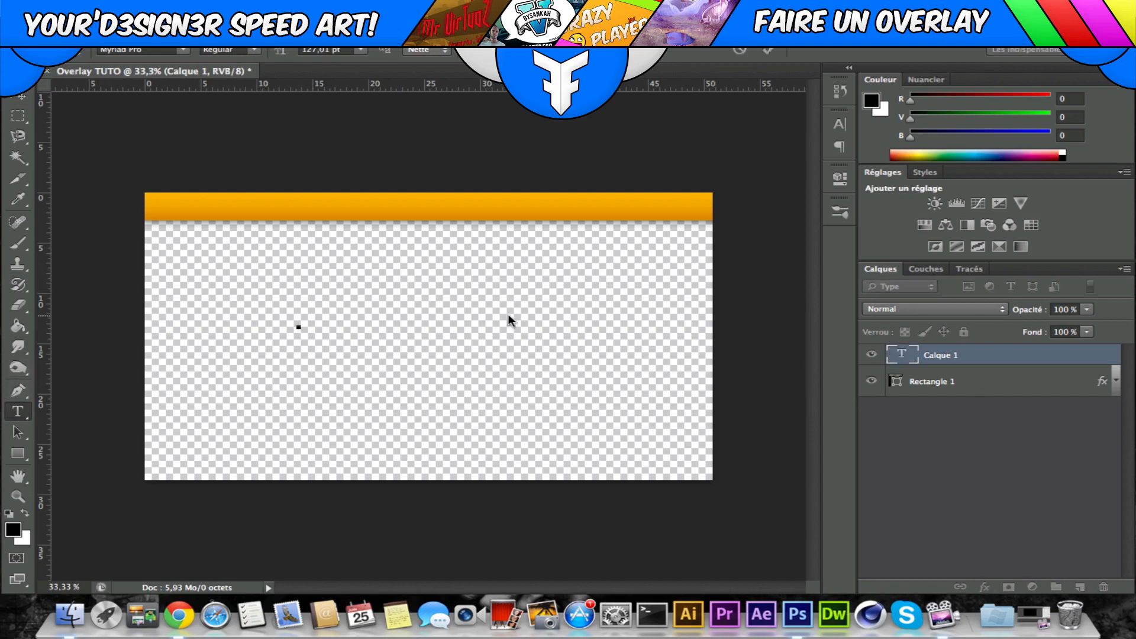
{"action": "type", "text": "OVER"}
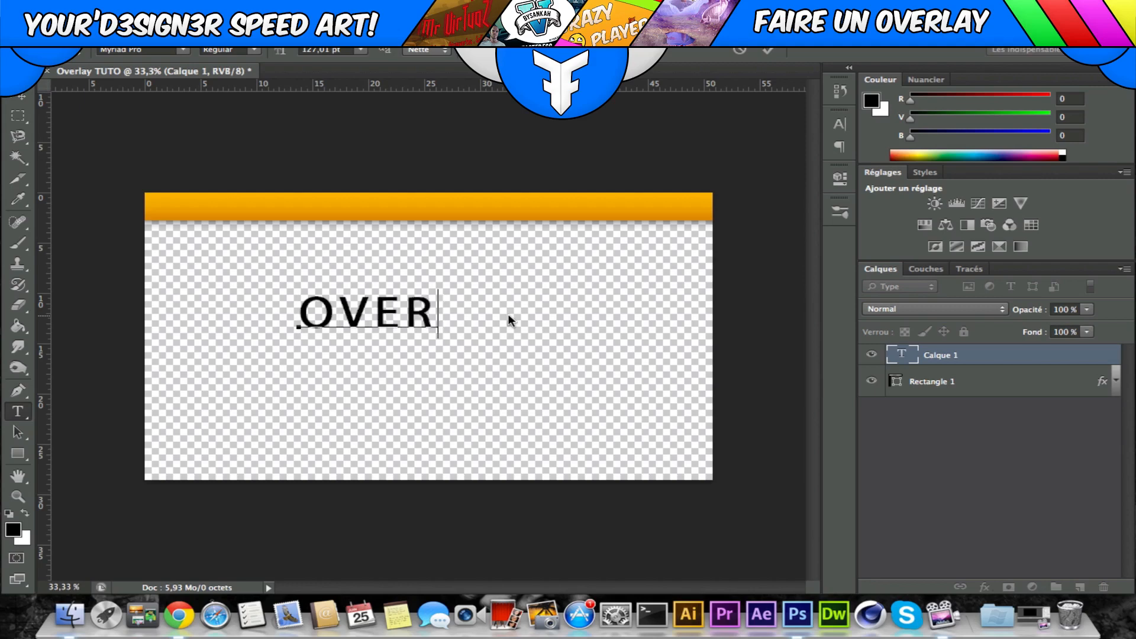
{"action": "type", "text": "LAY TUTO"}
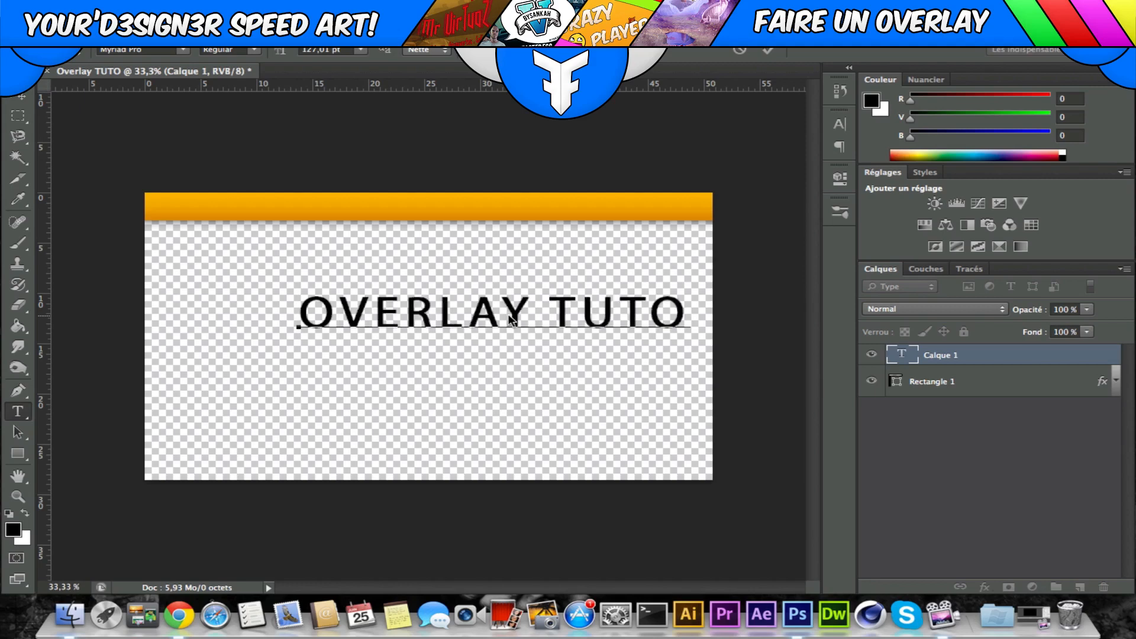
Set the font of the whole "OVERLAY TUTO" text to ObelixPro.
{"action": "key", "text": "super+a"}
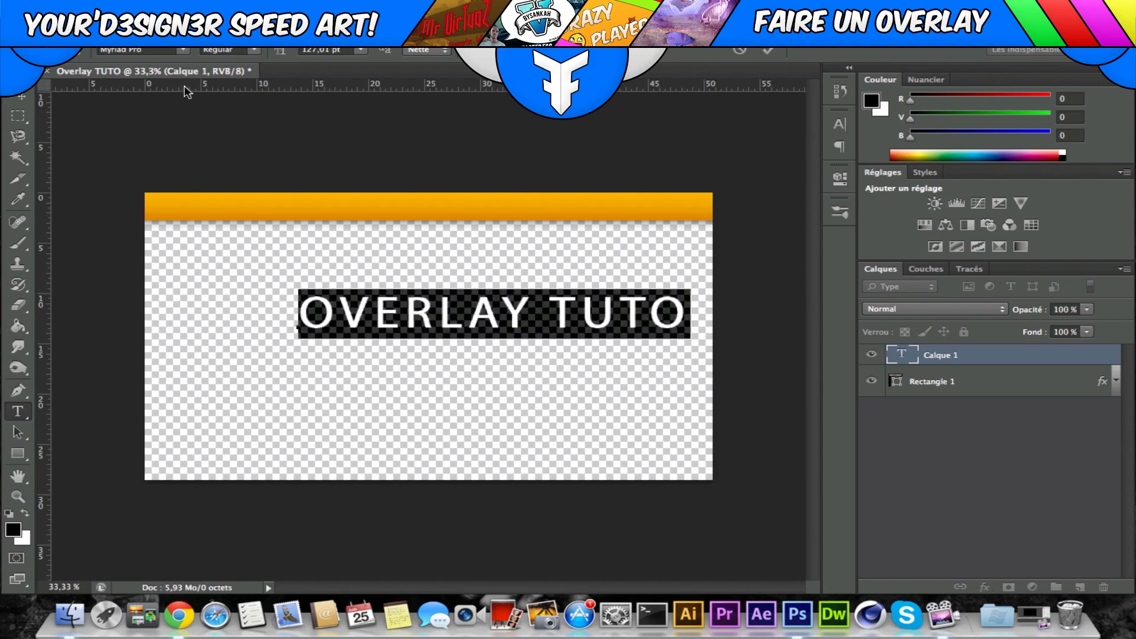
{"action": "left_click", "coordinate": [183, 50]}
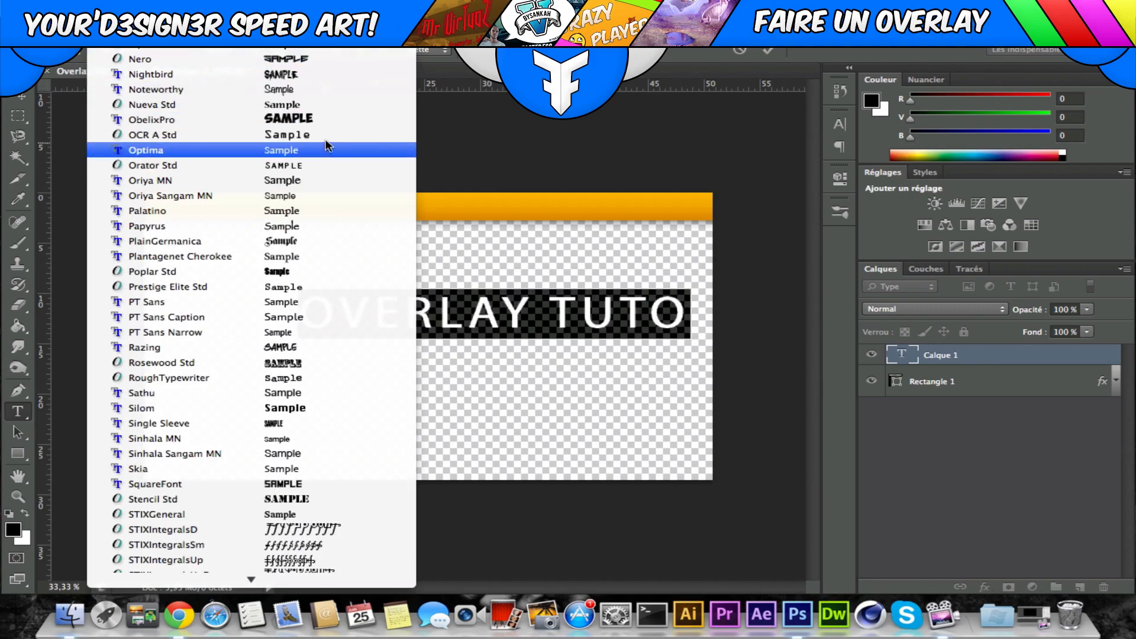
{"action": "left_click", "coordinate": [325, 122]}
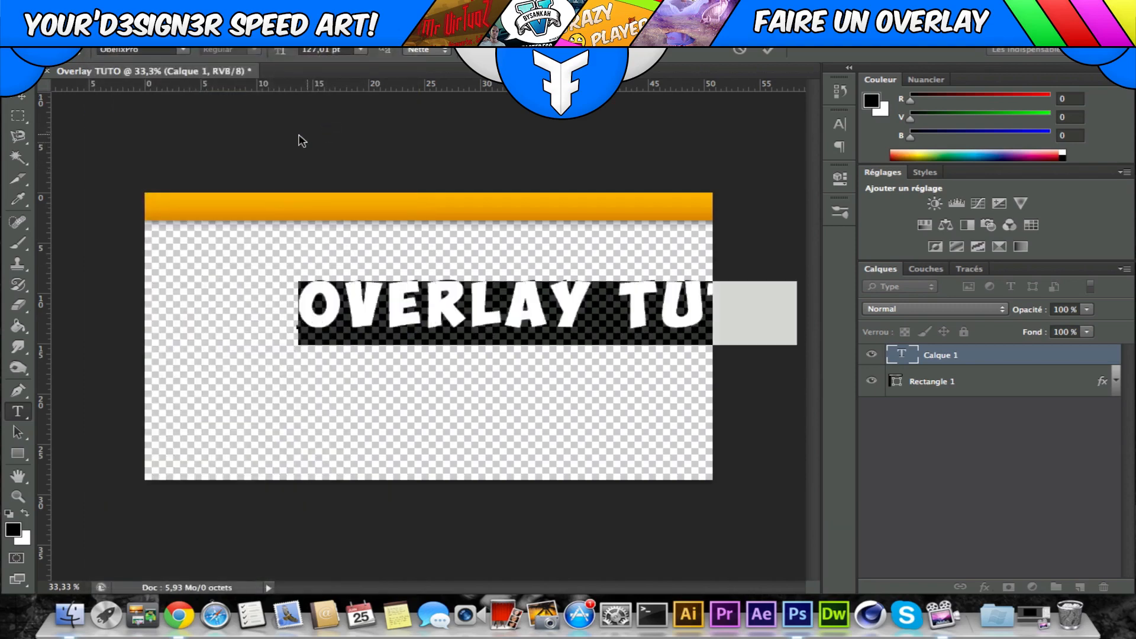
Scale the title text down to about 37% and place it inside the orange bar near its left end.
{"action": "left_click", "coordinate": [27, 101]}
{"action": "key", "text": "super+t"}
{"action": "left_click_drag", "start_coordinate": [299, 279], "coordinate": [397, 293]}
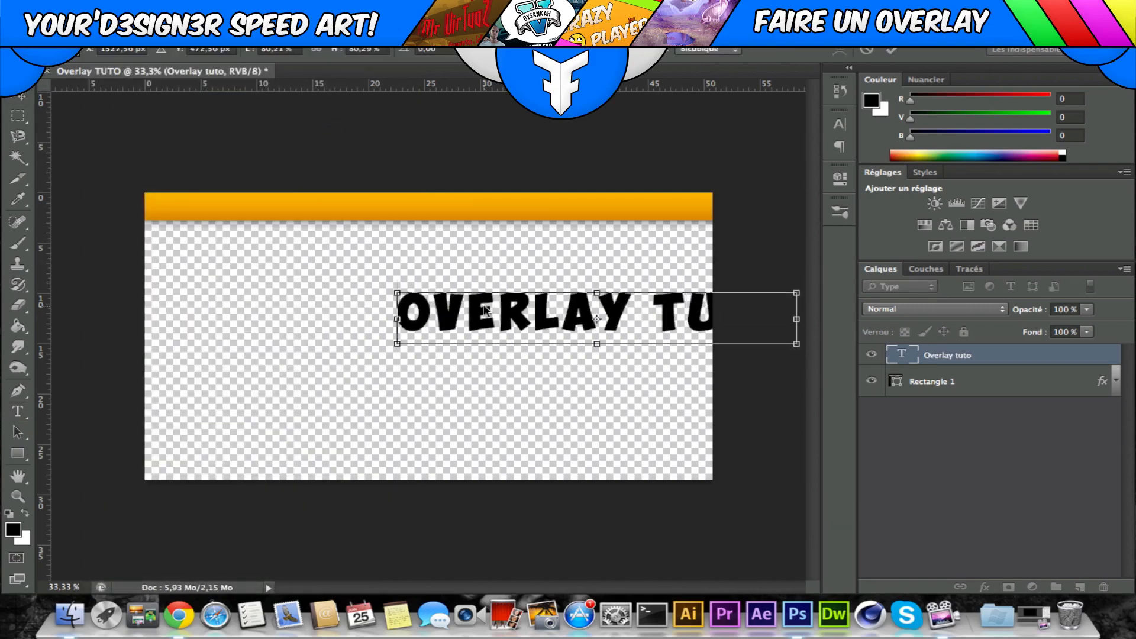
{"action": "left_click_drag", "start_coordinate": [484, 306], "coordinate": [349, 255]}
{"action": "left_click_drag", "start_coordinate": [661, 242], "coordinate": [296, 211]}
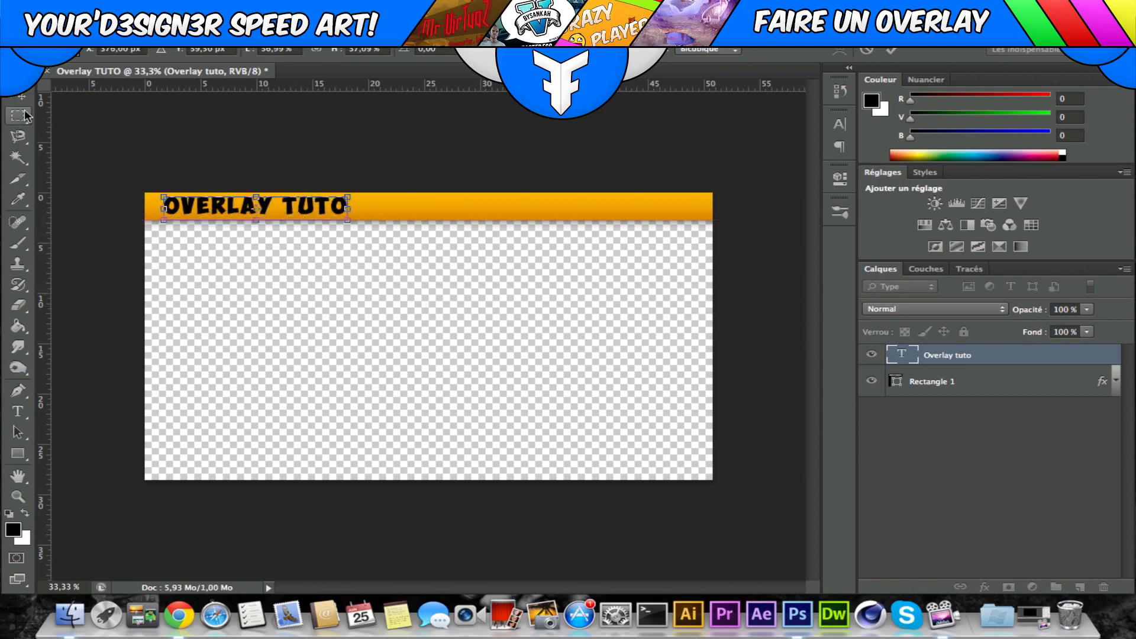
{"action": "left_click", "coordinate": [18, 115]}
{"action": "left_click", "coordinate": [752, 230]}
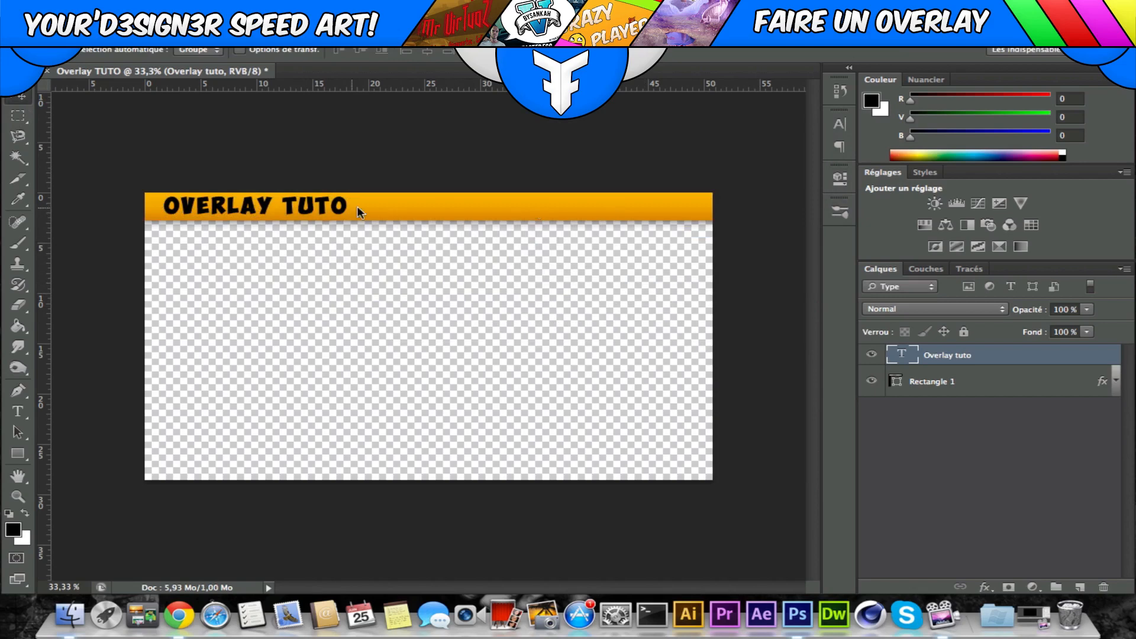
{"action": "left_click_drag", "start_coordinate": [347, 205], "coordinate": [356, 203]}
Give the title text the white-to-grey gradient preset style with inner shadow, inner glow and drop shadow.
{"action": "right_click", "coordinate": [921, 357]}
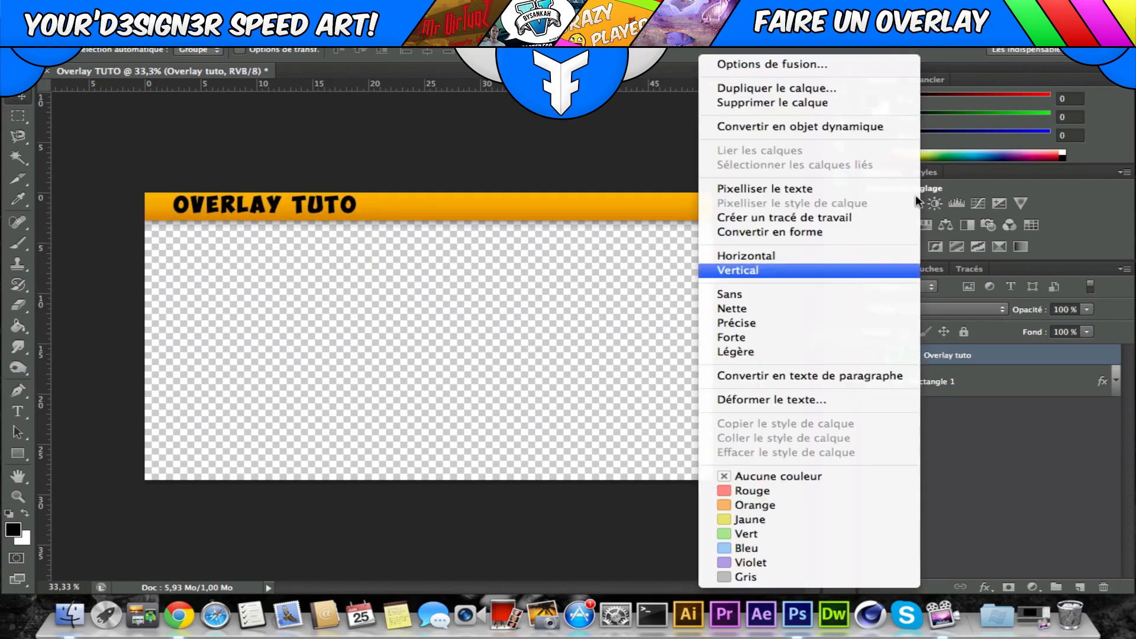
{"action": "left_click", "coordinate": [878, 65]}
{"action": "left_click_drag", "start_coordinate": [636, 86], "coordinate": [861, 104]}
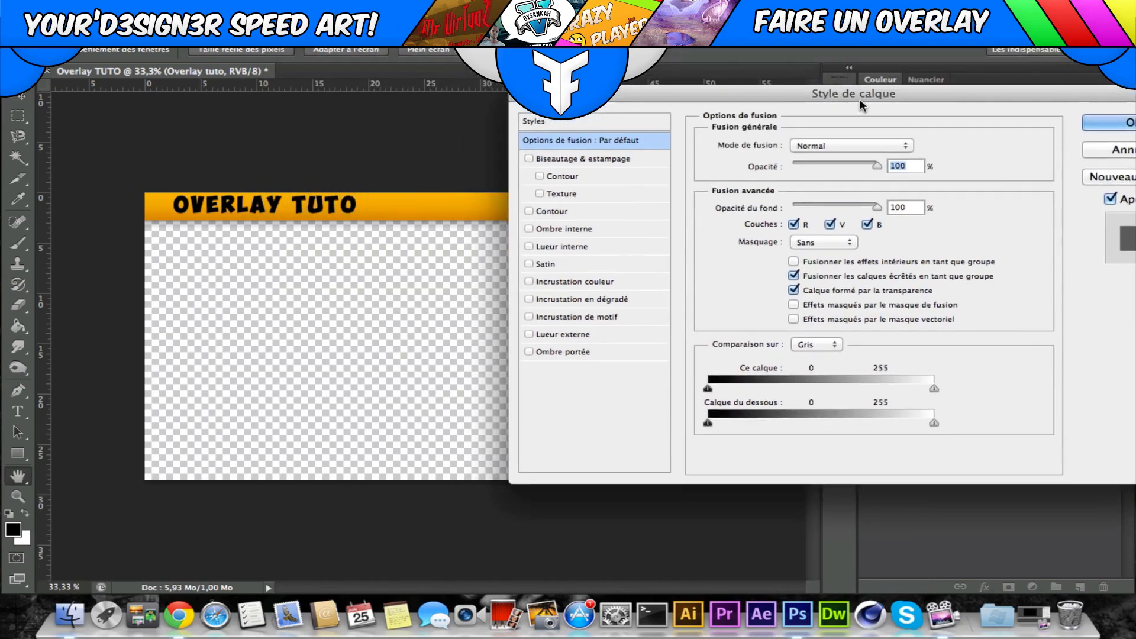
{"action": "left_click", "coordinate": [534, 122]}
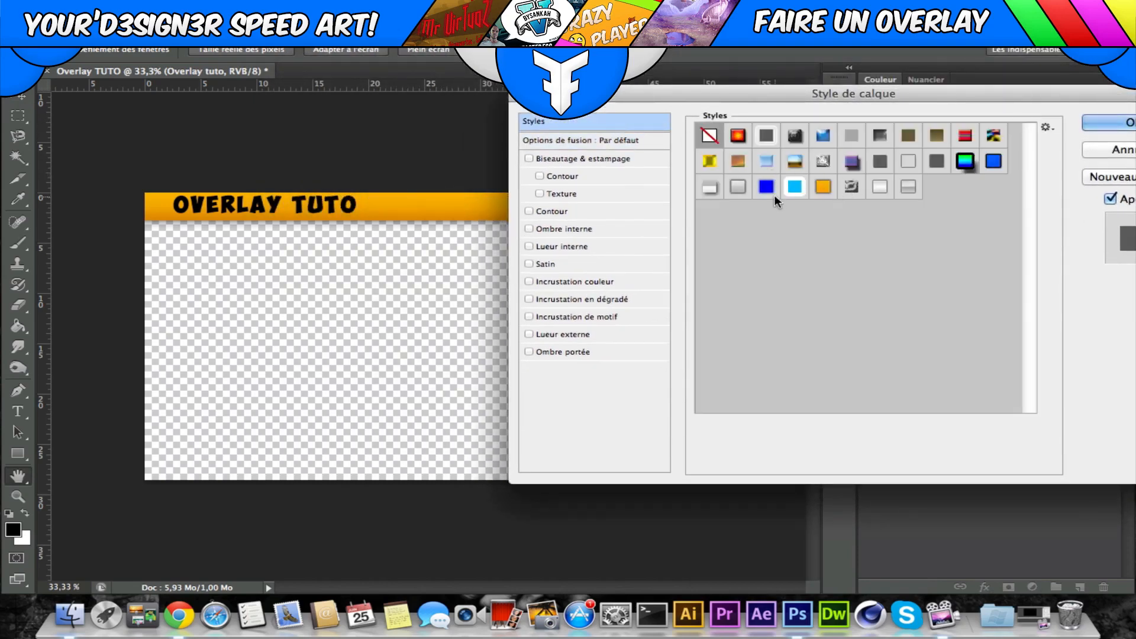
{"action": "left_click", "coordinate": [879, 189]}
{"action": "left_click", "coordinate": [907, 187]}
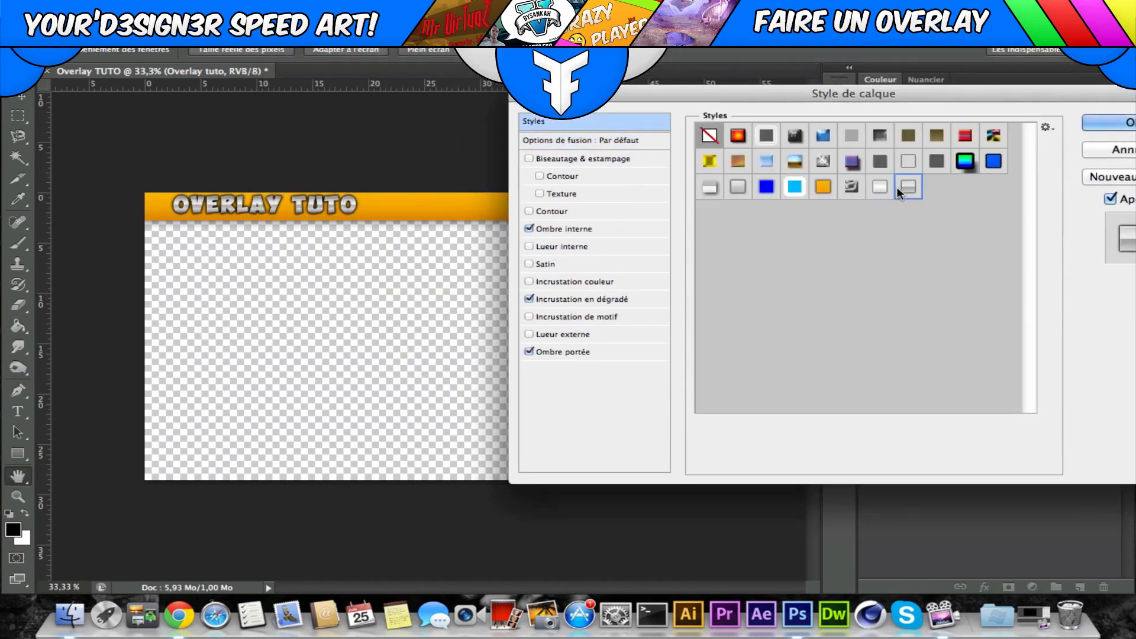
{"action": "left_click", "coordinate": [879, 187]}
Try the title text without its drop shadow and with an outline effect instead.
{"action": "left_click", "coordinate": [528, 352]}
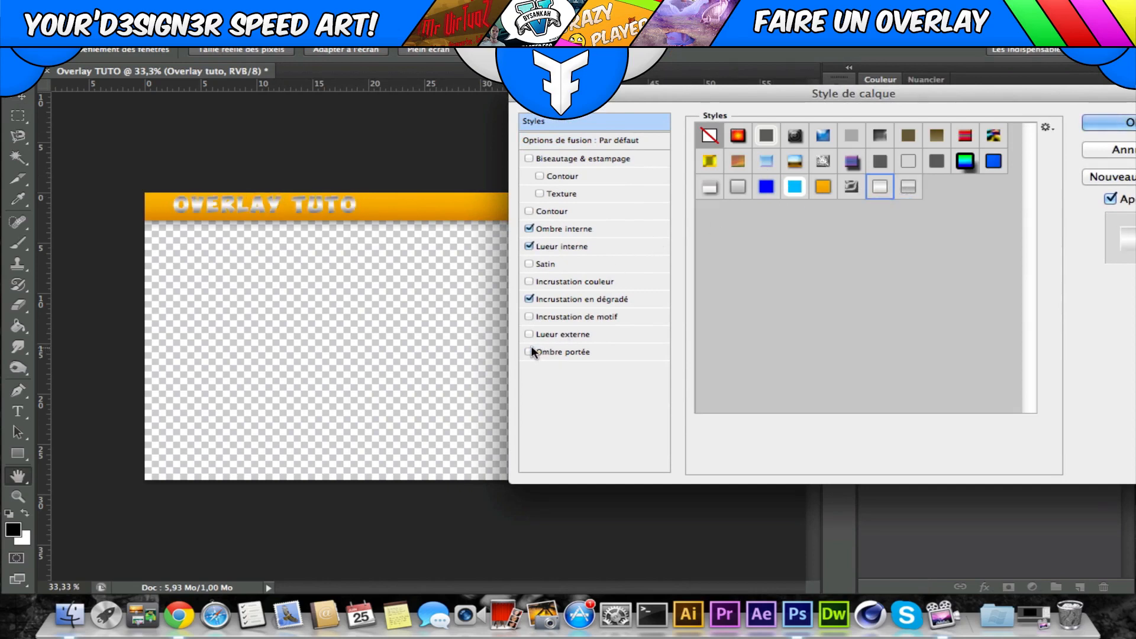
{"action": "left_click", "coordinate": [529, 211]}
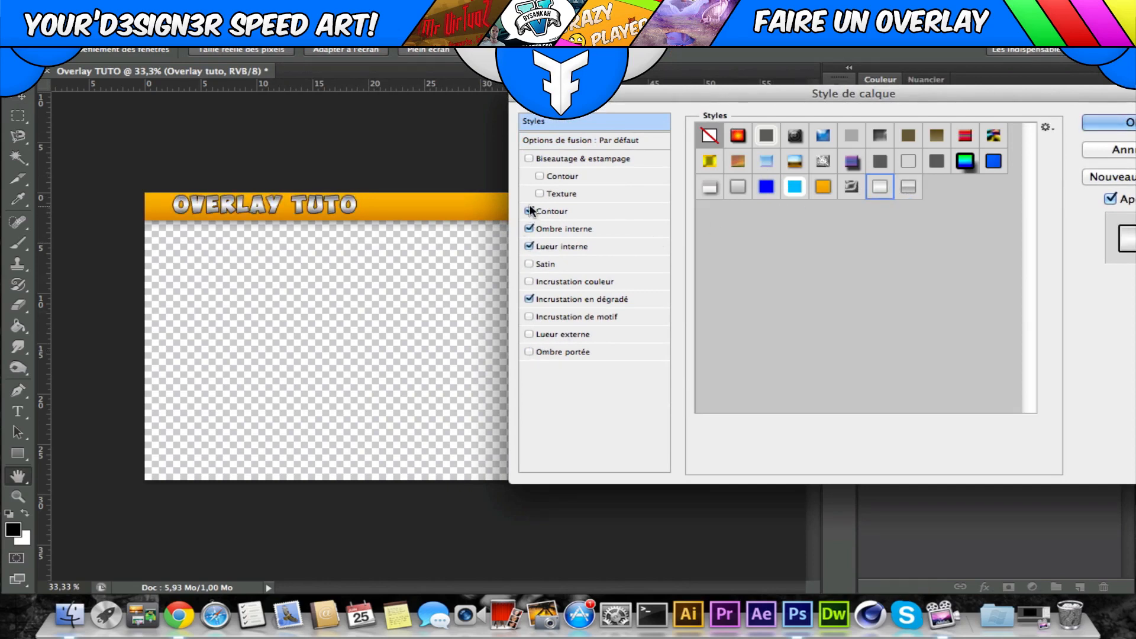
{"action": "left_click", "coordinate": [528, 212]}
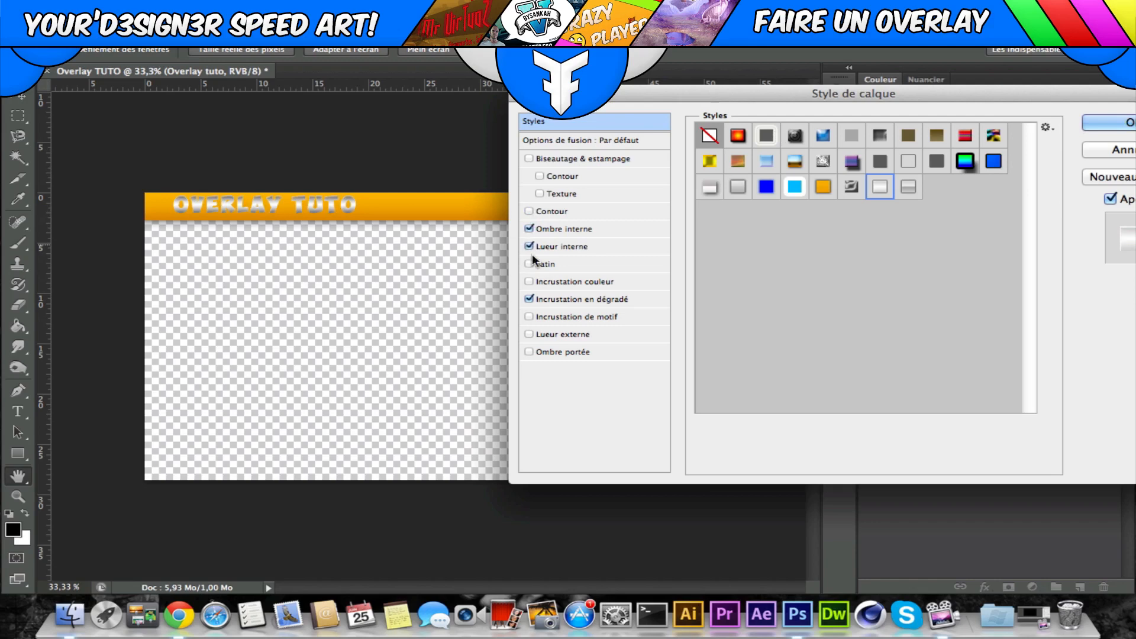
Enable the title's drop shadow, adjust the shadow's spread slightly and apply the layer style.
{"action": "left_click", "coordinate": [534, 352]}
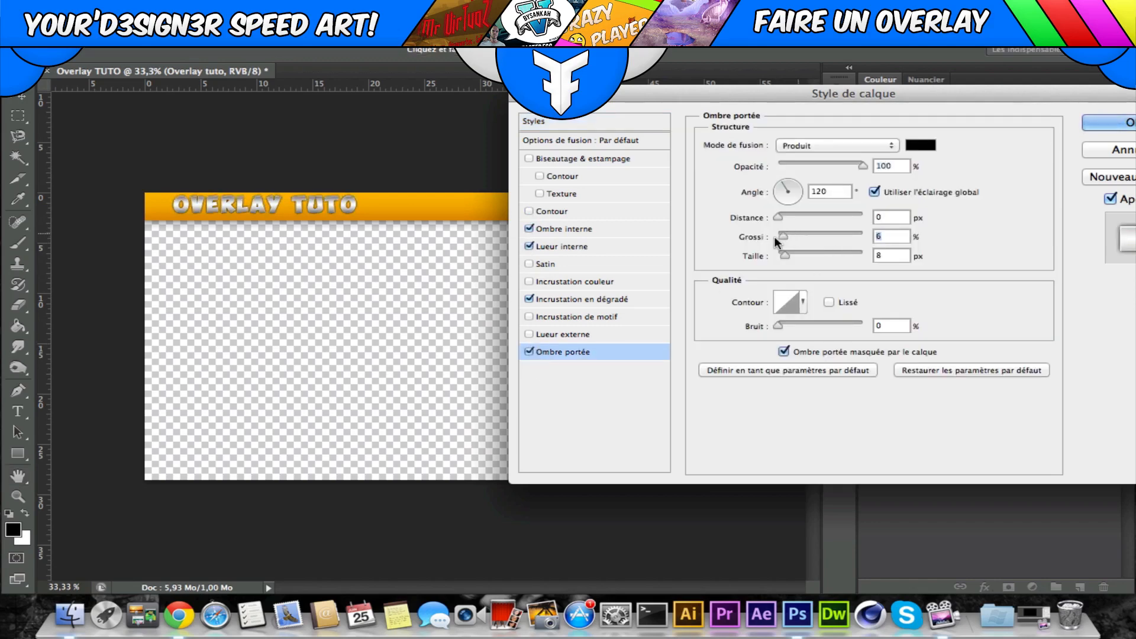
{"action": "left_click_drag", "start_coordinate": [776, 238], "coordinate": [787, 236]}
{"action": "left_click", "coordinate": [1101, 123]}
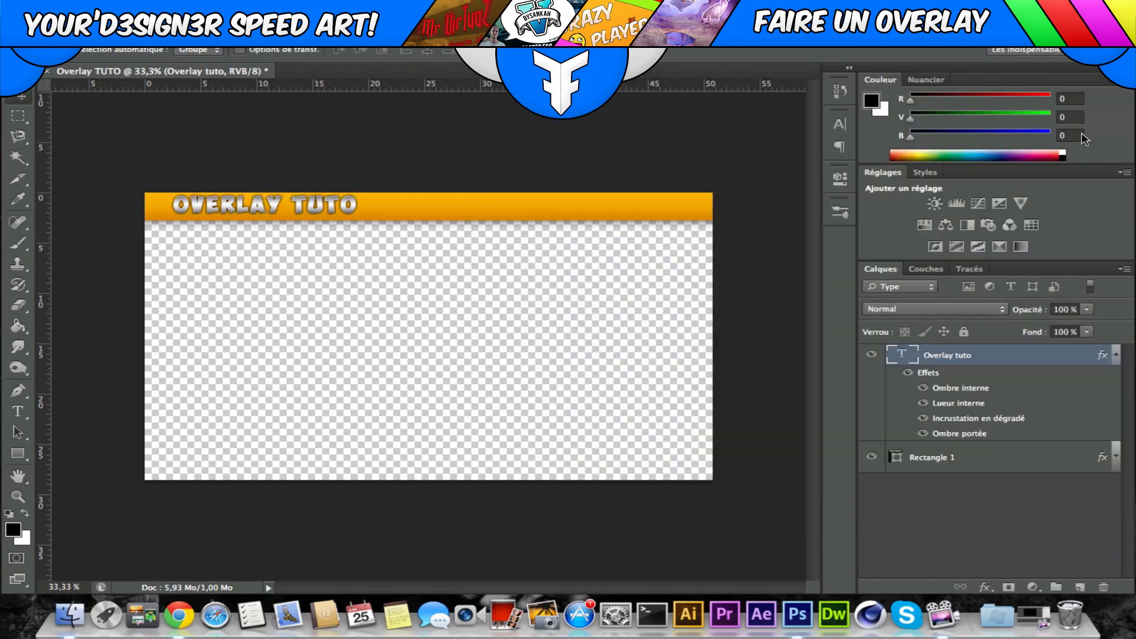
Examine the title's inner shadow, inner glow and gradient overlay settings, including the gradient's colour stops.
{"action": "right_click", "coordinate": [980, 355]}
{"action": "left_click", "coordinate": [911, 65]}
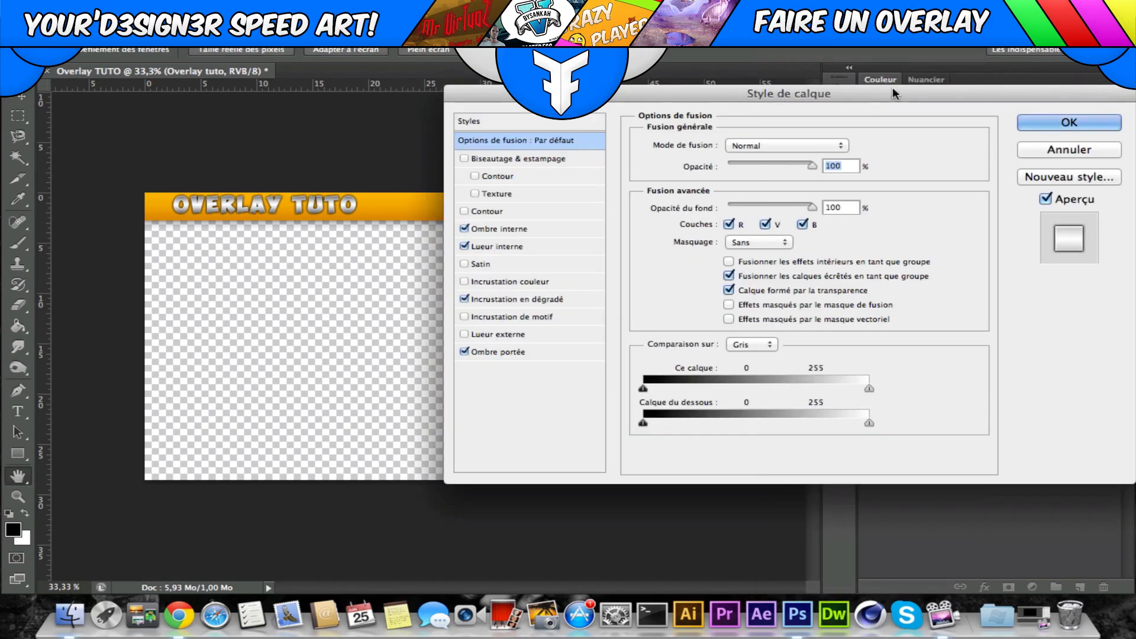
{"action": "left_click", "coordinate": [533, 230]}
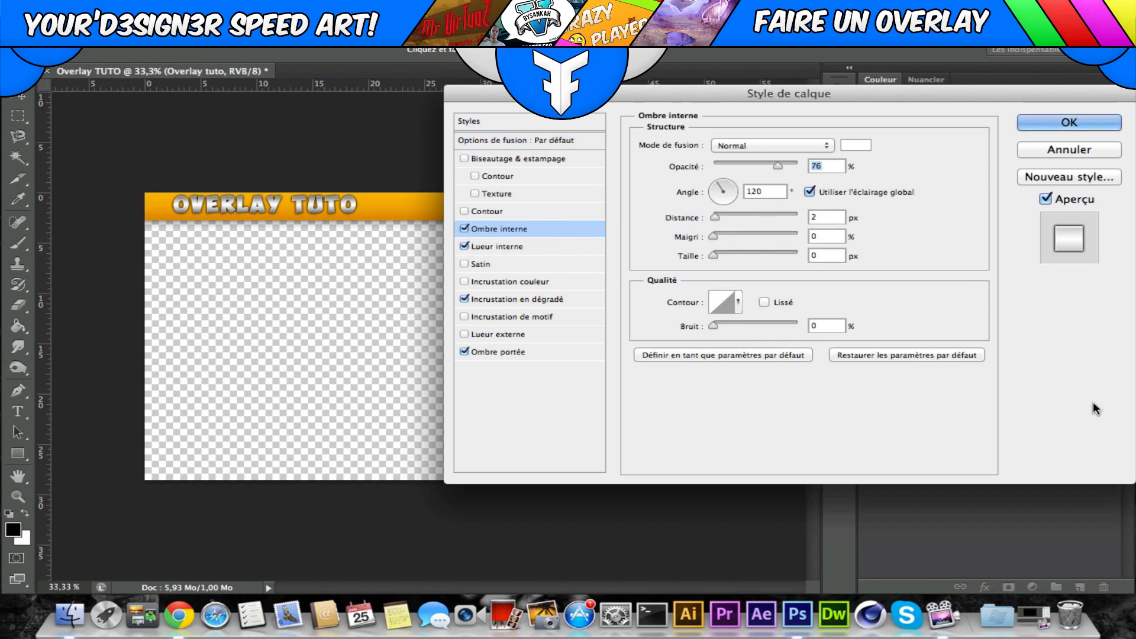
{"action": "left_click", "coordinate": [510, 243]}
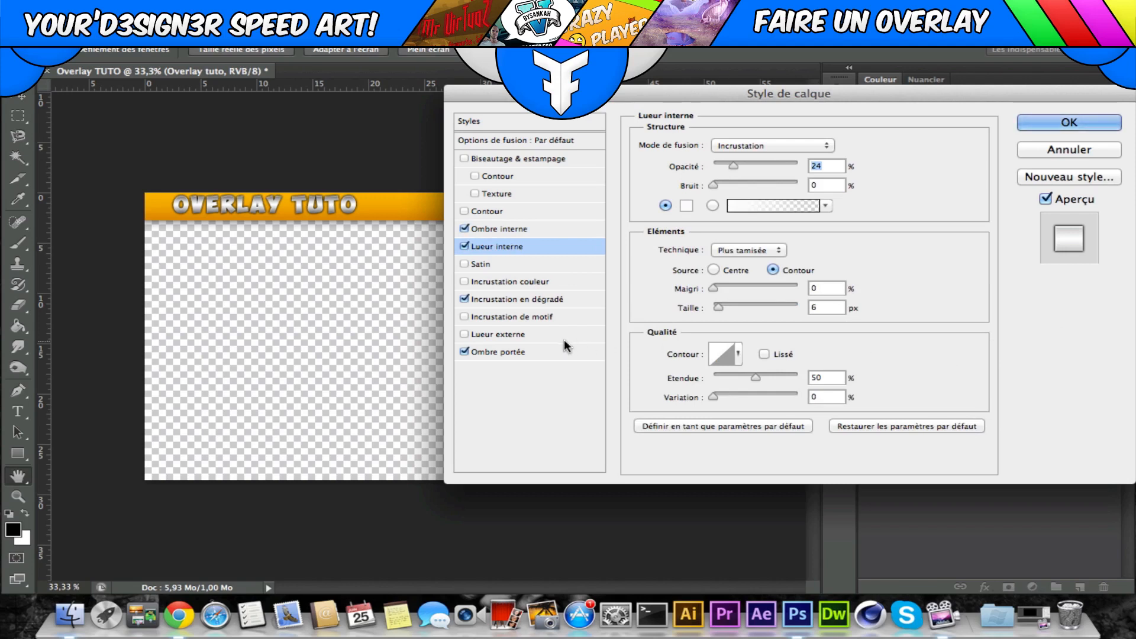
{"action": "left_click", "coordinate": [559, 298]}
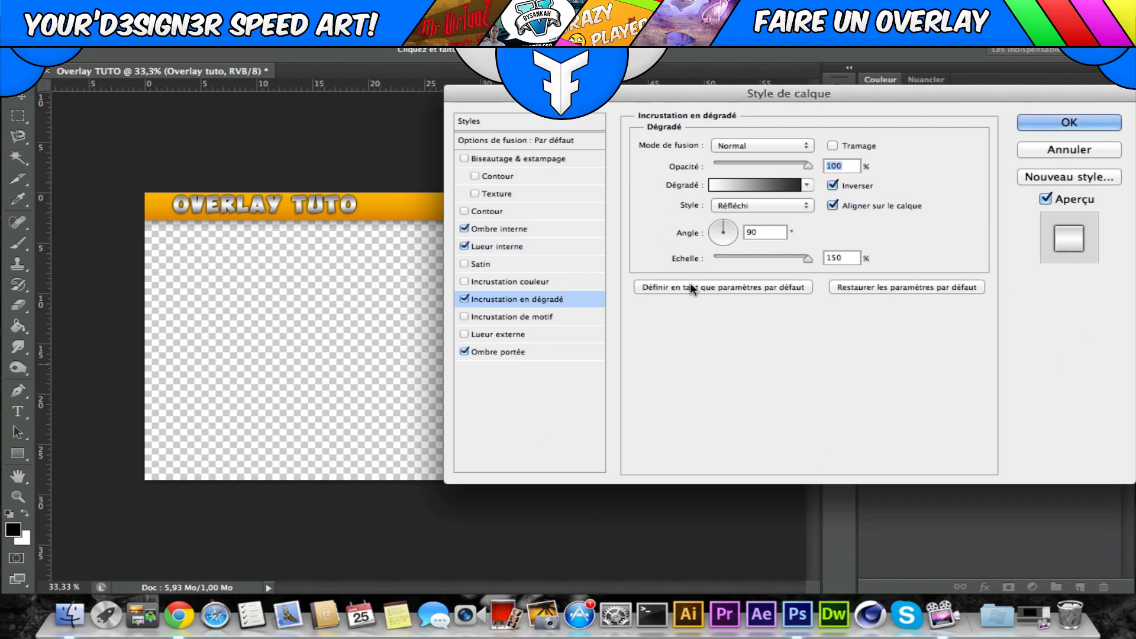
{"action": "left_click", "coordinate": [726, 184]}
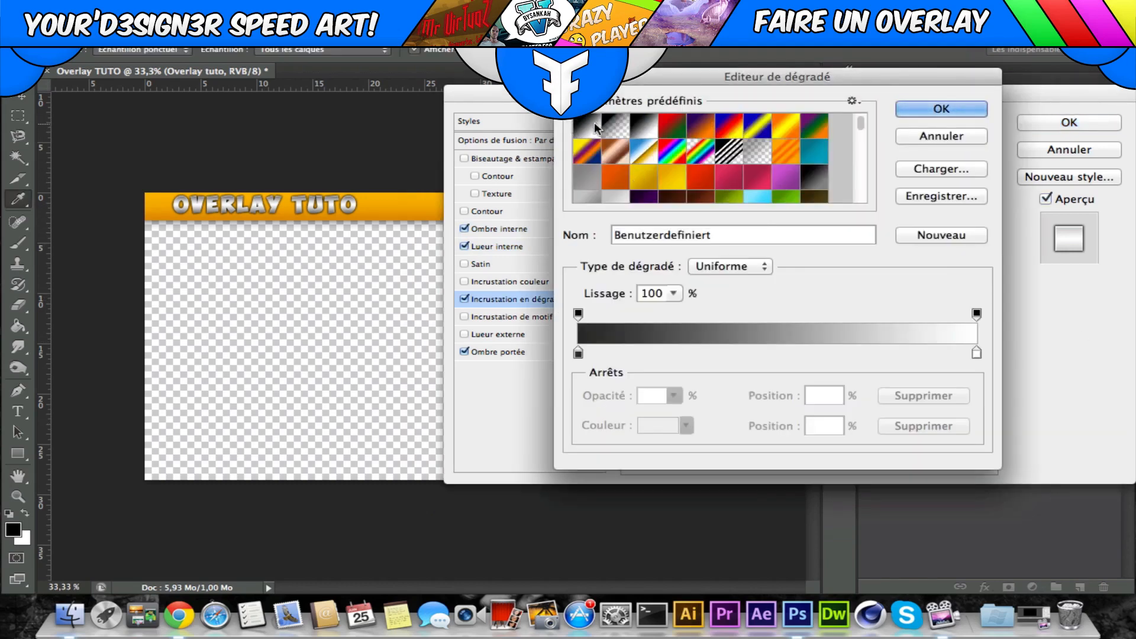
{"action": "left_click", "coordinate": [941, 135]}
{"action": "left_click", "coordinate": [735, 188]}
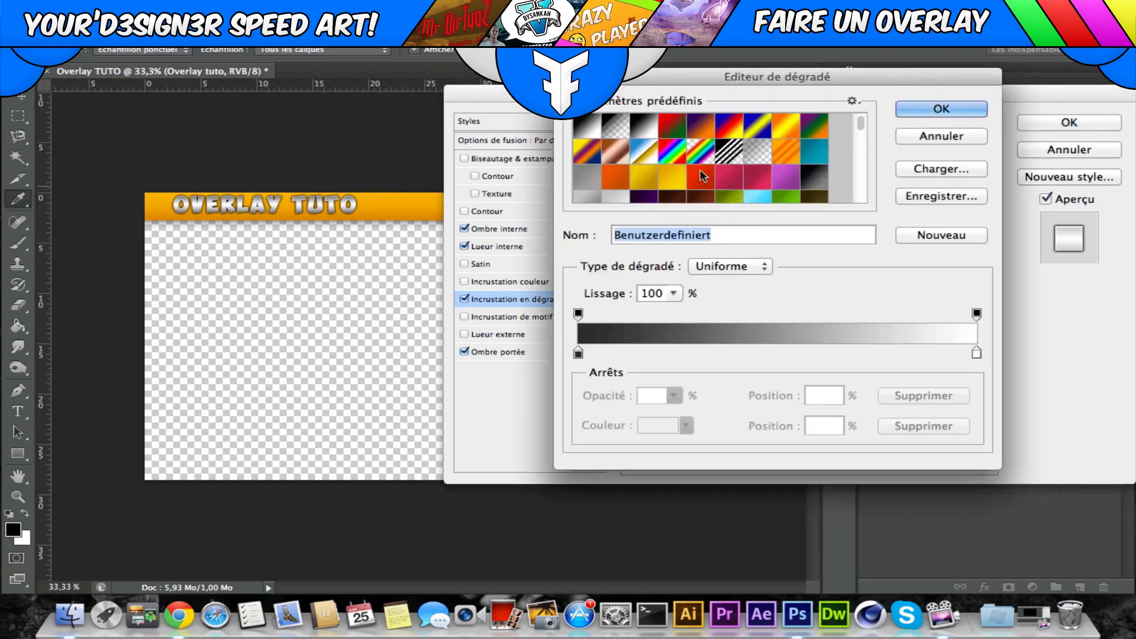
{"action": "left_click", "coordinate": [955, 140]}
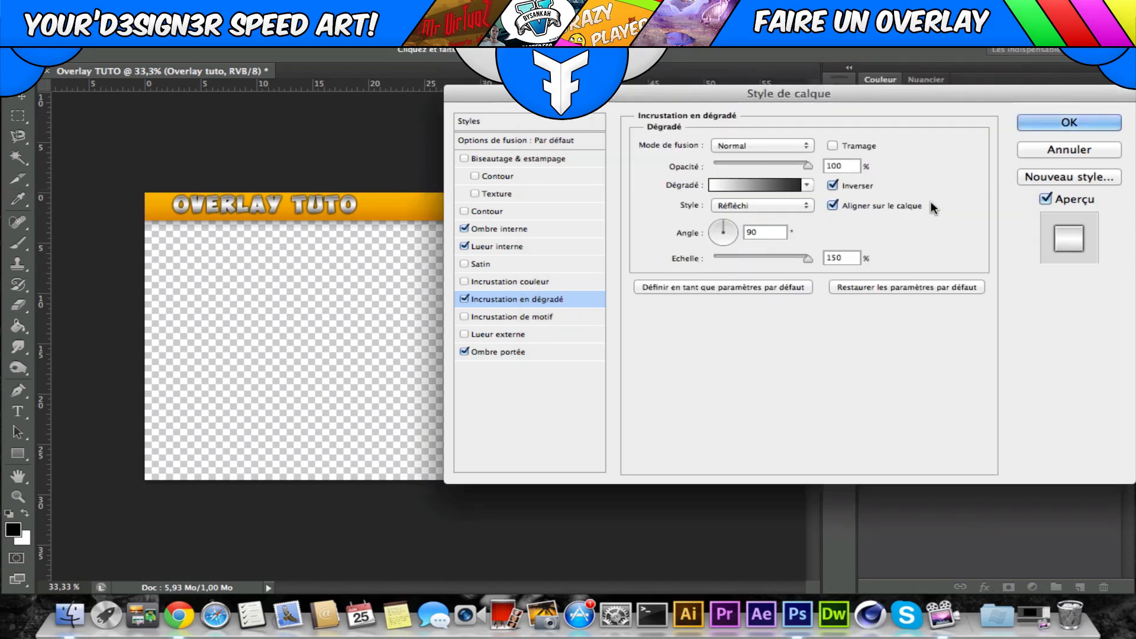
Try shifting the dark and white colour stops of the title's gradient, and return them to the gradient's ends.
{"action": "left_click", "coordinate": [762, 182]}
{"action": "left_click_drag", "start_coordinate": [579, 353], "coordinate": [816, 354]}
{"action": "left_click_drag", "start_coordinate": [976, 354], "coordinate": [578, 355]}
{"action": "left_click_drag", "start_coordinate": [815, 354], "coordinate": [1087, 353]}
{"action": "mouse_move", "coordinate": [976, 355]}
{"action": "left_mouse_down"}
{"action": "mouse_move", "coordinate": [639, 353]}
{"action": "mouse_move", "coordinate": [976, 353]}
{"action": "left_mouse_up"}
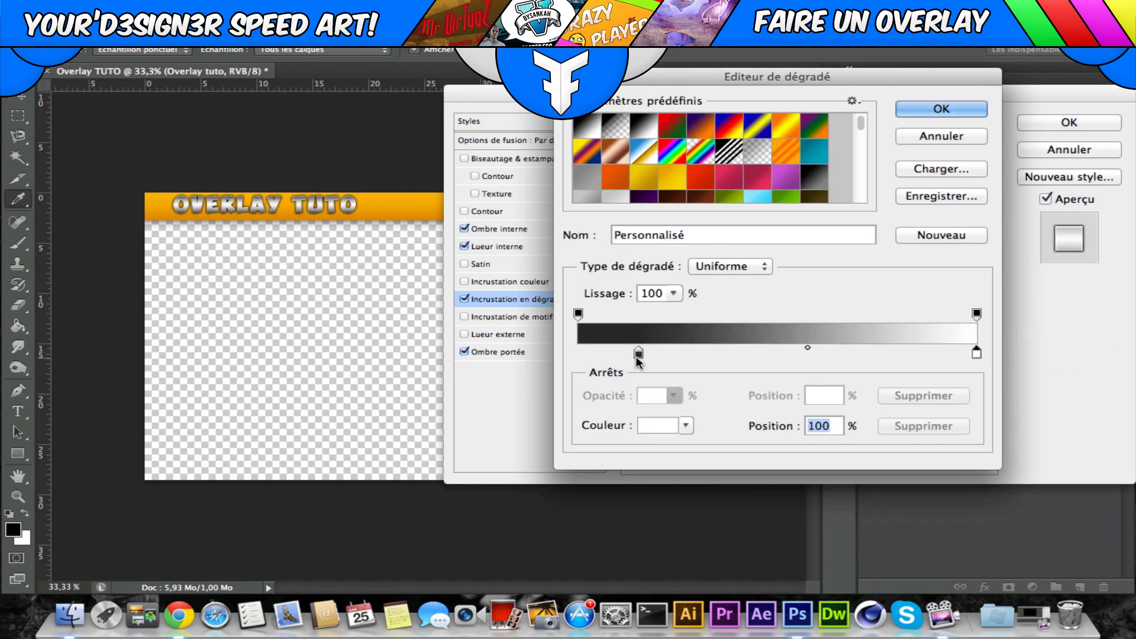
{"action": "left_click_drag", "start_coordinate": [638, 354], "coordinate": [579, 354]}
{"action": "left_click", "coordinate": [941, 109]}
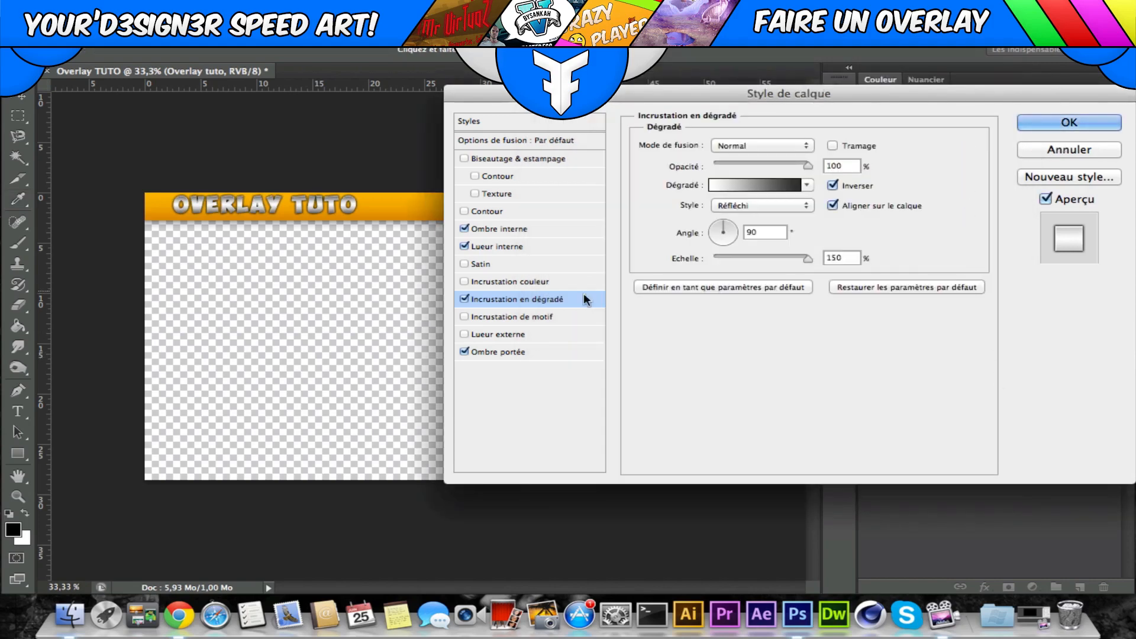
Examine the title's drop shadow settings, confirm the layer style and collapse the title layer's effects list.
{"action": "left_click", "coordinate": [513, 354]}
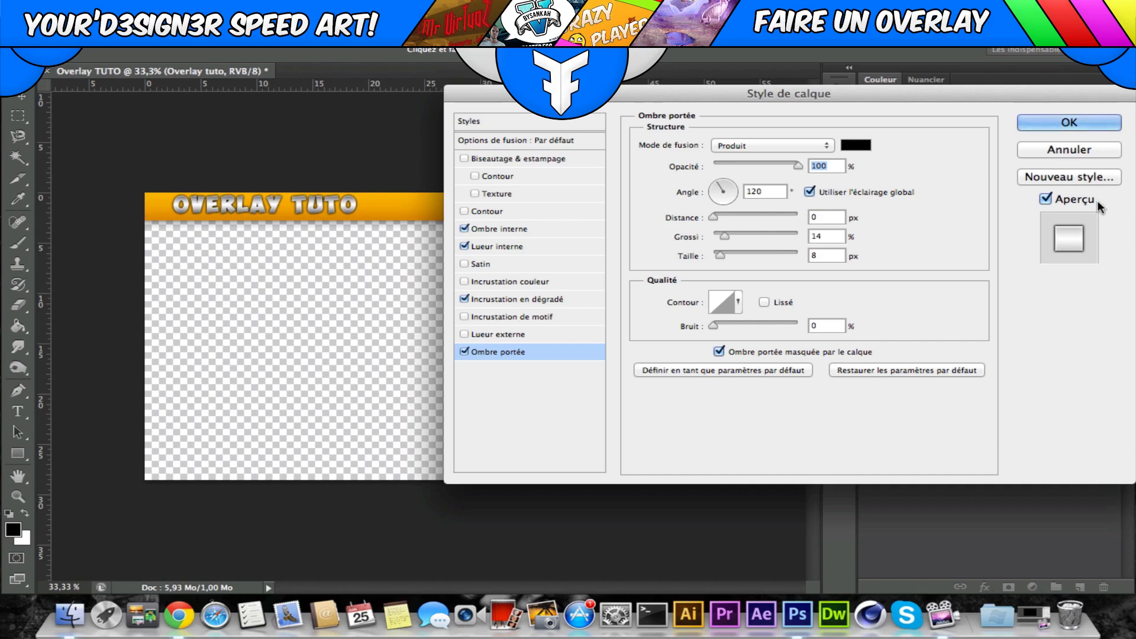
{"action": "left_click", "coordinate": [1053, 124]}
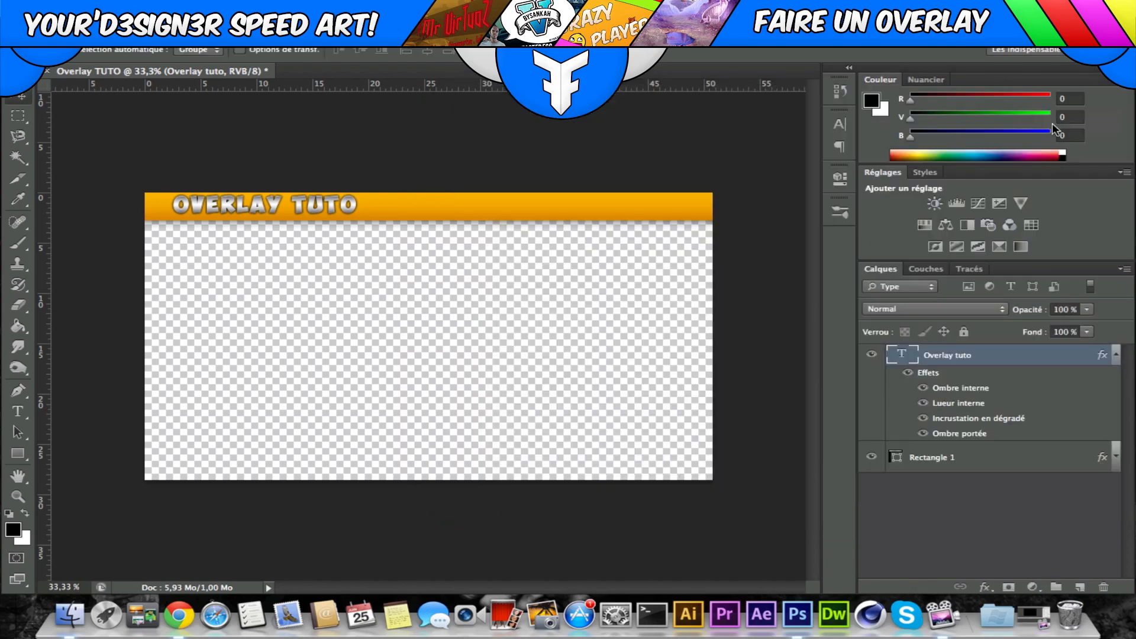
{"action": "left_click", "coordinate": [1116, 355]}
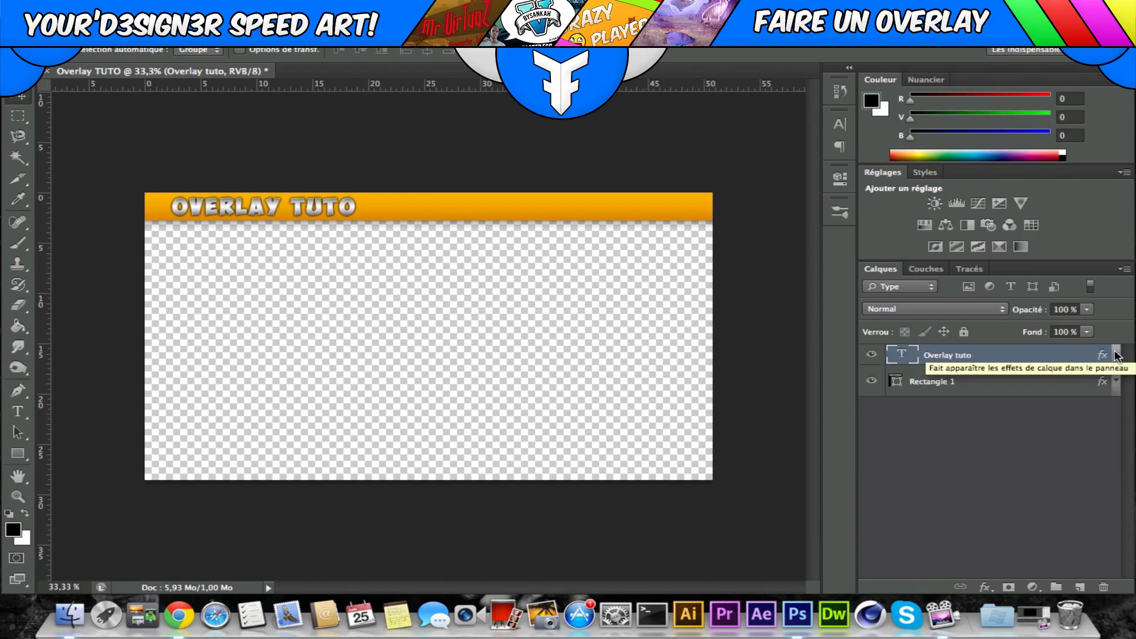
Examine the colour overlay in the orange bar's layer style, including the overlay colour's hex code.
{"action": "left_click", "coordinate": [950, 377]}
{"action": "right_click", "coordinate": [951, 381]}
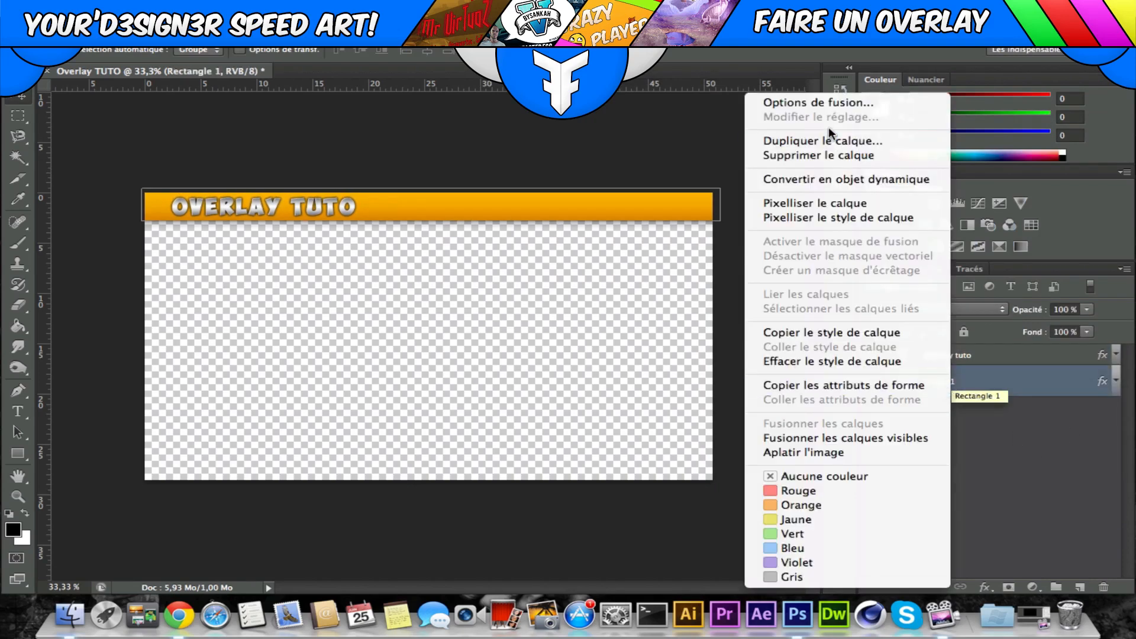
{"action": "left_click", "coordinate": [825, 102]}
{"action": "left_click_drag", "start_coordinate": [754, 87], "coordinate": [879, 92]}
{"action": "left_click", "coordinate": [623, 278]}
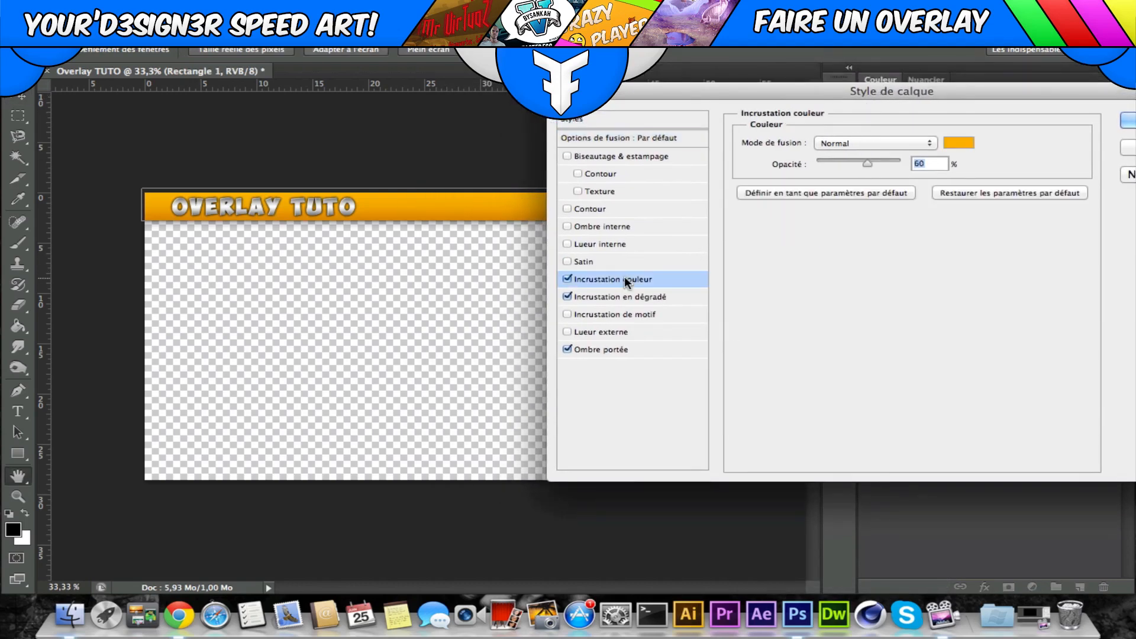
{"action": "left_click", "coordinate": [951, 144]}
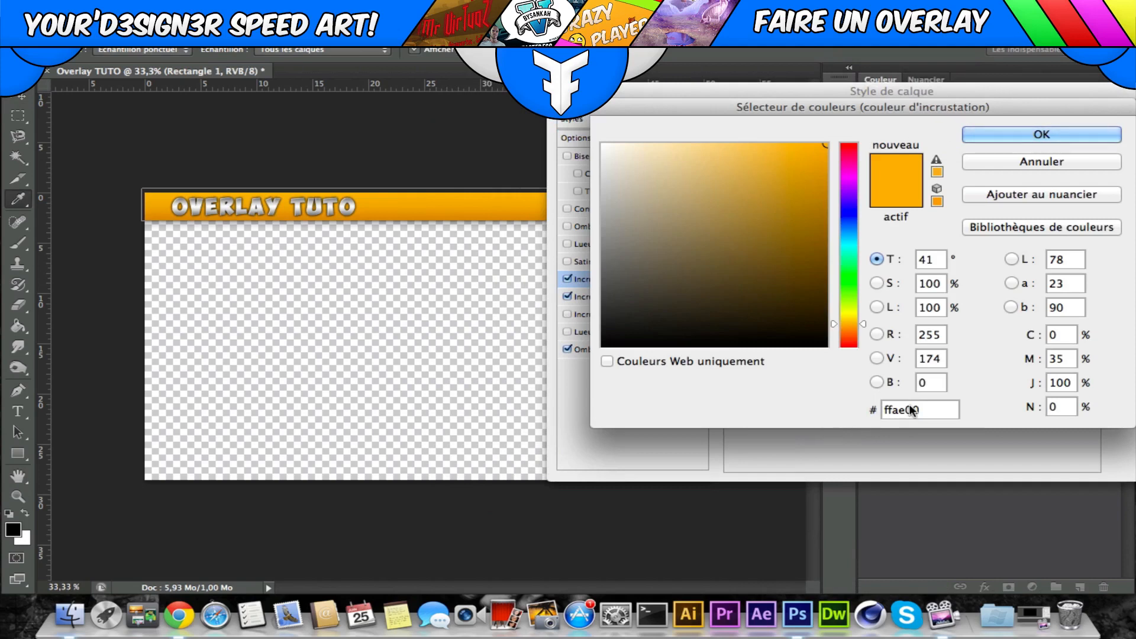
{"action": "double_click", "coordinate": [912, 410]}
{"action": "left_click", "coordinate": [1047, 133]}
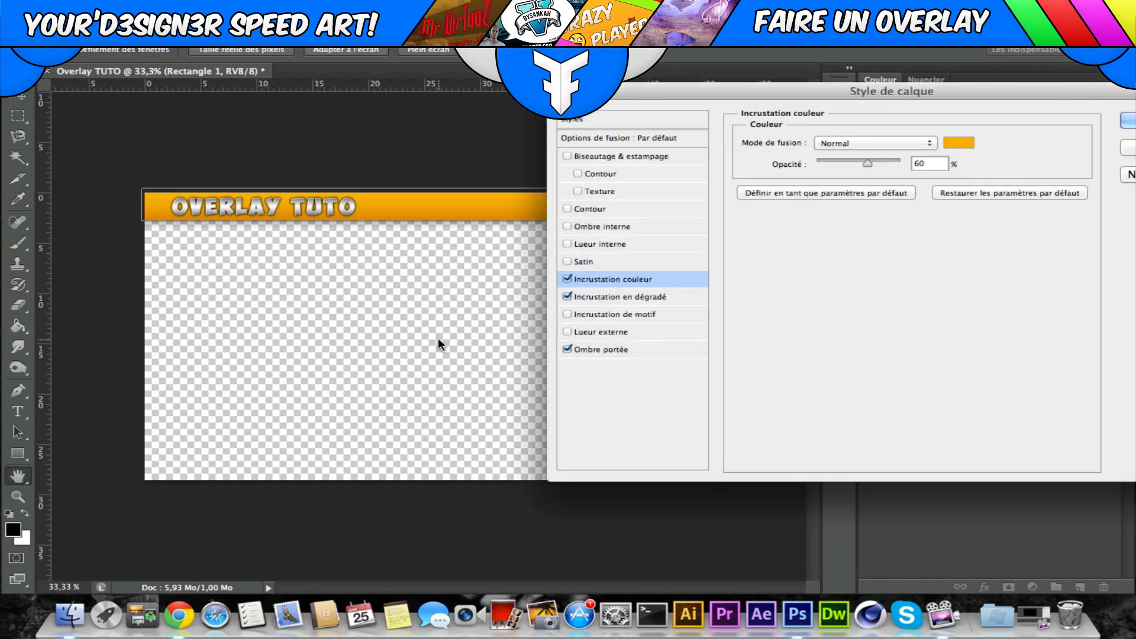
Examine the bar's gradient overlay settings, including the hex colours of both gradient stops.
{"action": "left_click", "coordinate": [615, 297]}
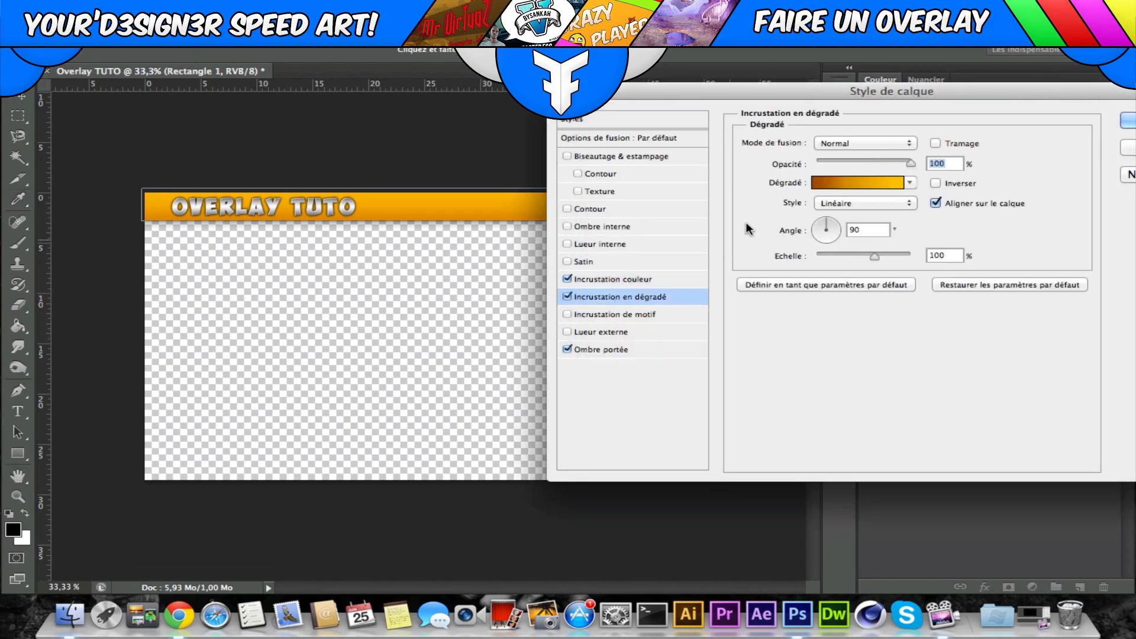
{"action": "left_click", "coordinate": [830, 183]}
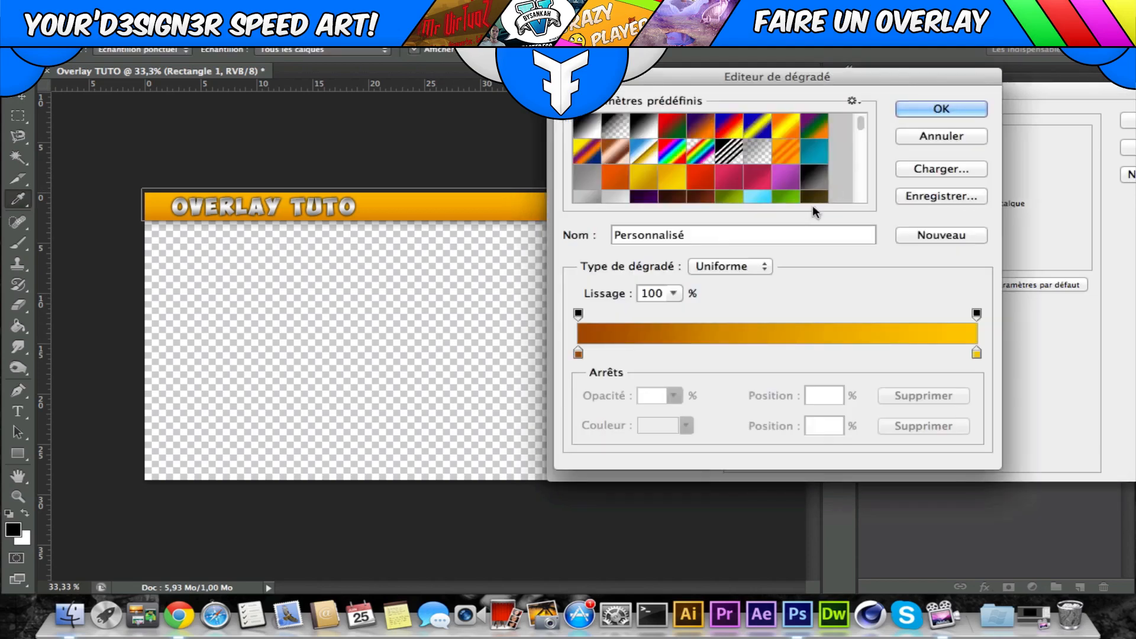
{"action": "left_click", "coordinate": [578, 353]}
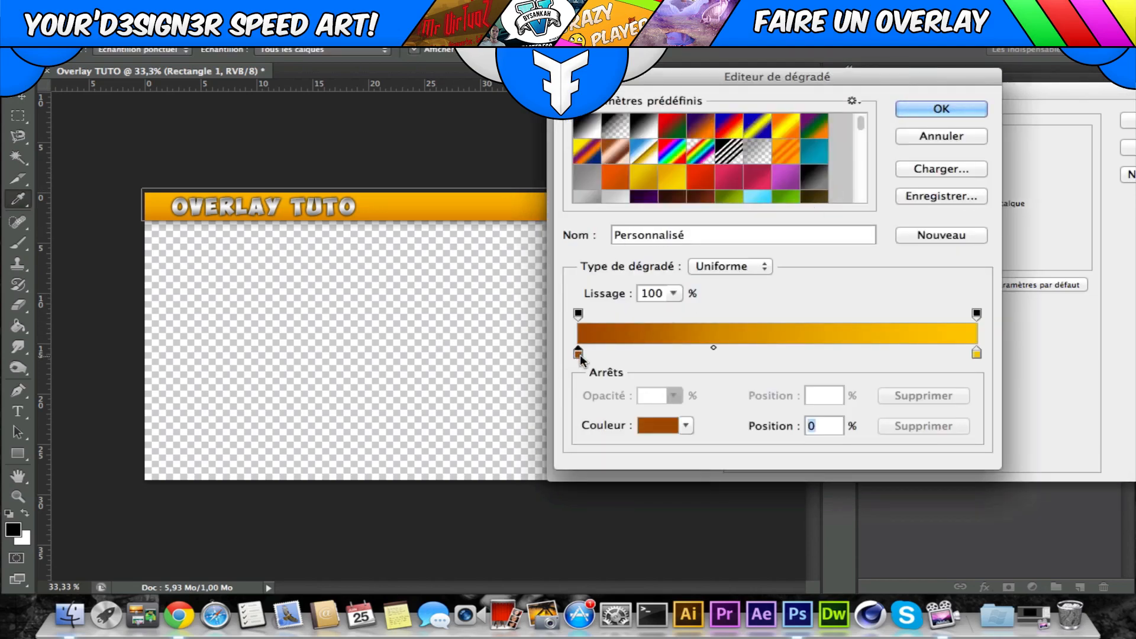
{"action": "left_click", "coordinate": [657, 425]}
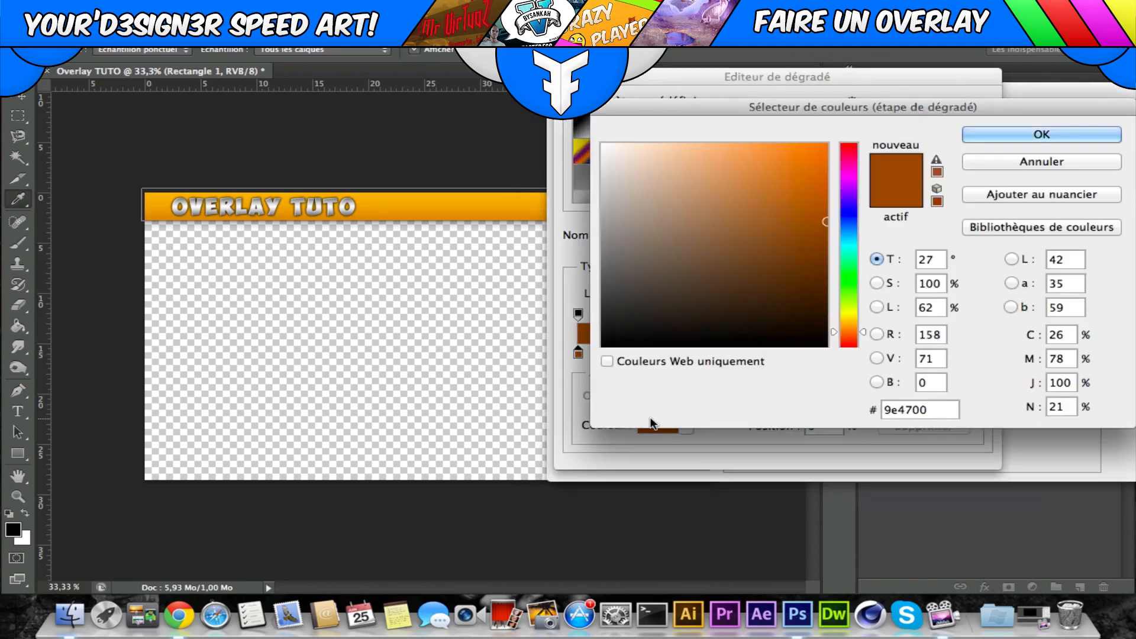
{"action": "double_click", "coordinate": [933, 408]}
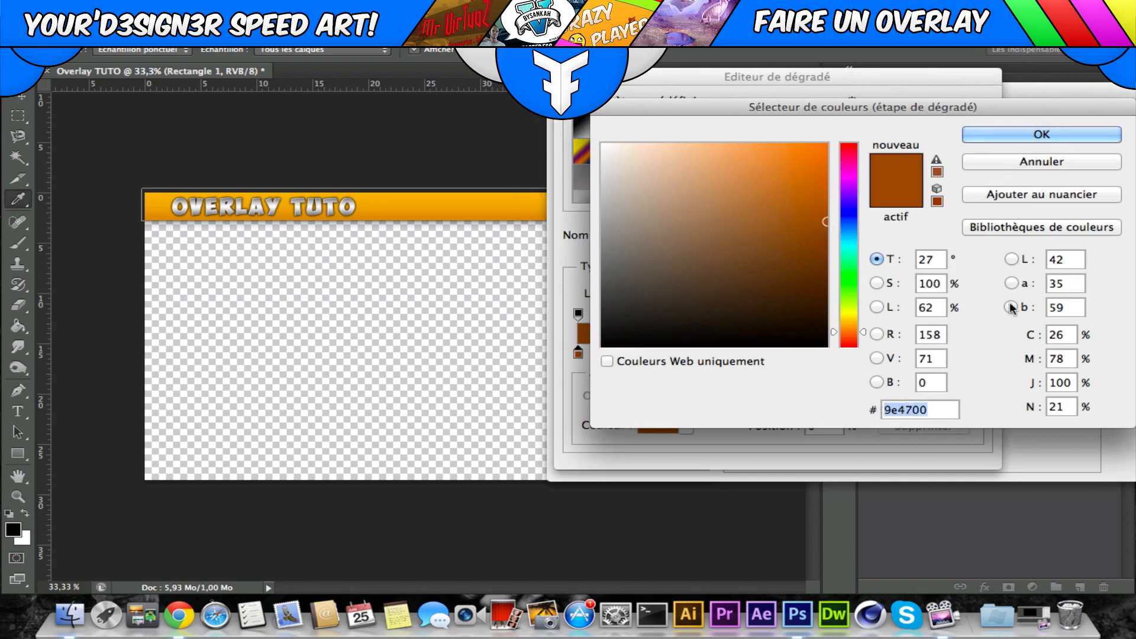
{"action": "left_click", "coordinate": [982, 135]}
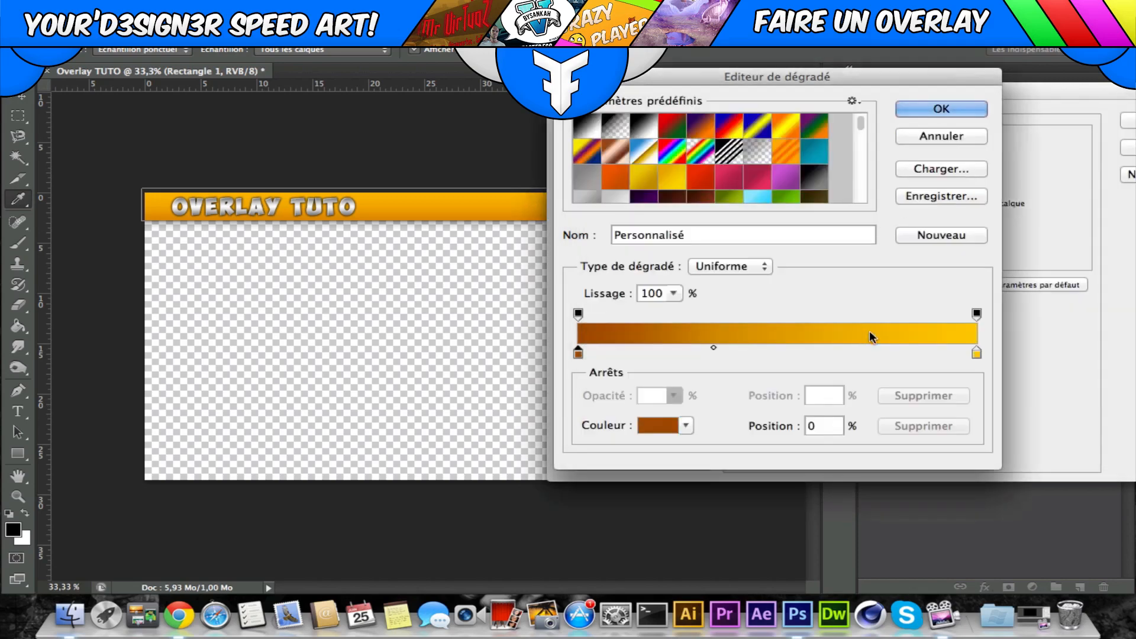
{"action": "double_click", "coordinate": [976, 354]}
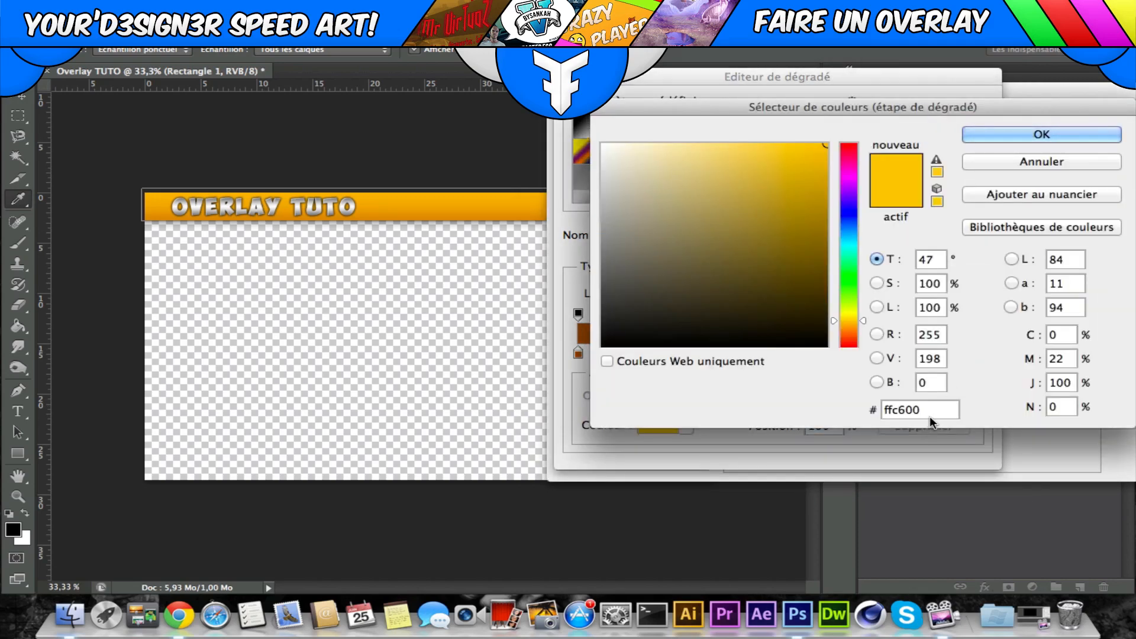
{"action": "left_click", "coordinate": [1021, 160]}
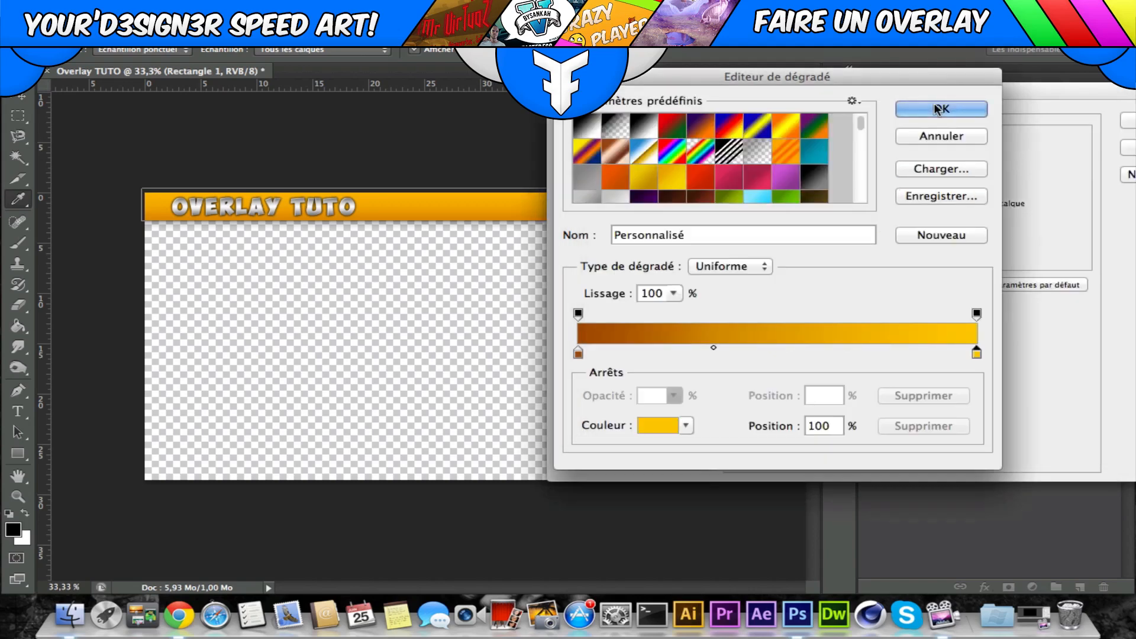
{"action": "left_click", "coordinate": [938, 109]}
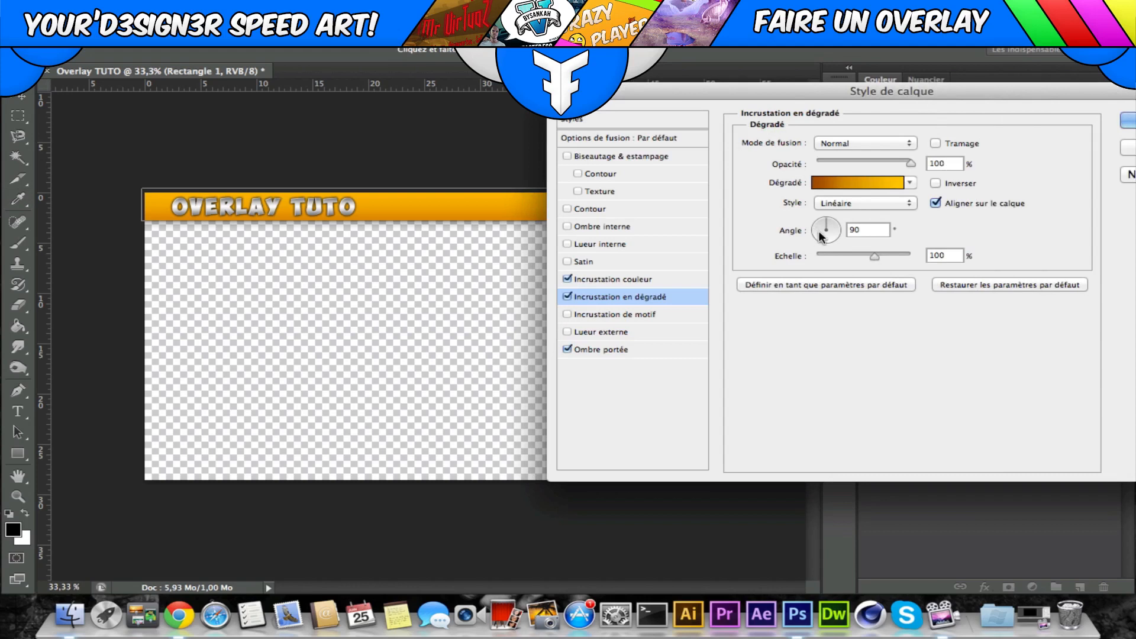
Examine the bar's drop shadow settings and confirm its layer style.
{"action": "left_click", "coordinate": [622, 349]}
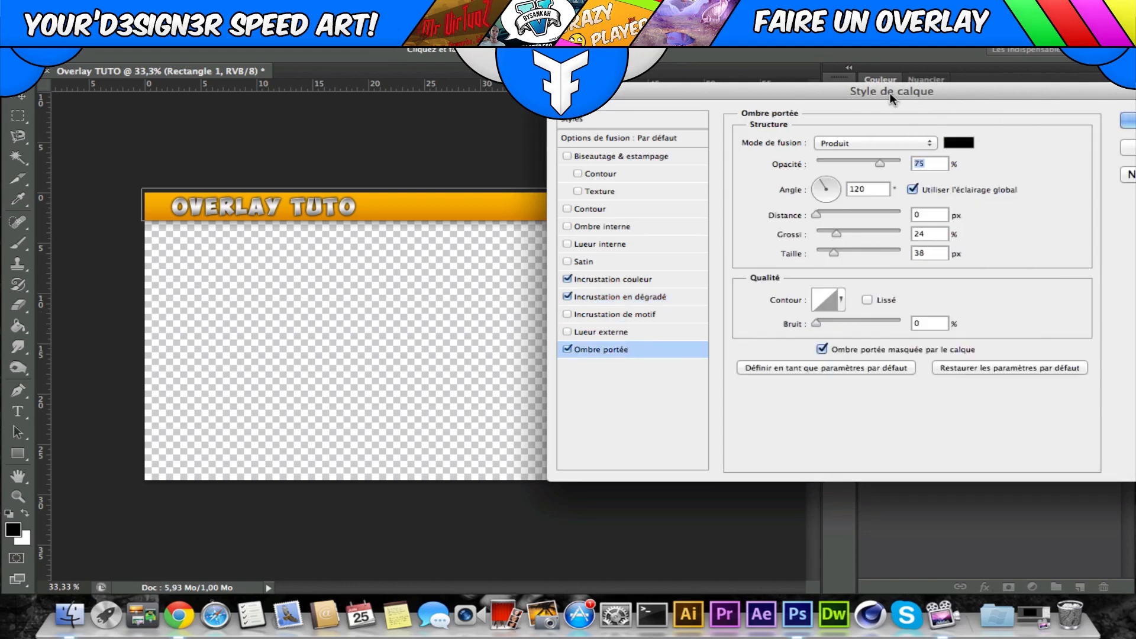
{"action": "left_click_drag", "start_coordinate": [890, 93], "coordinate": [825, 83]}
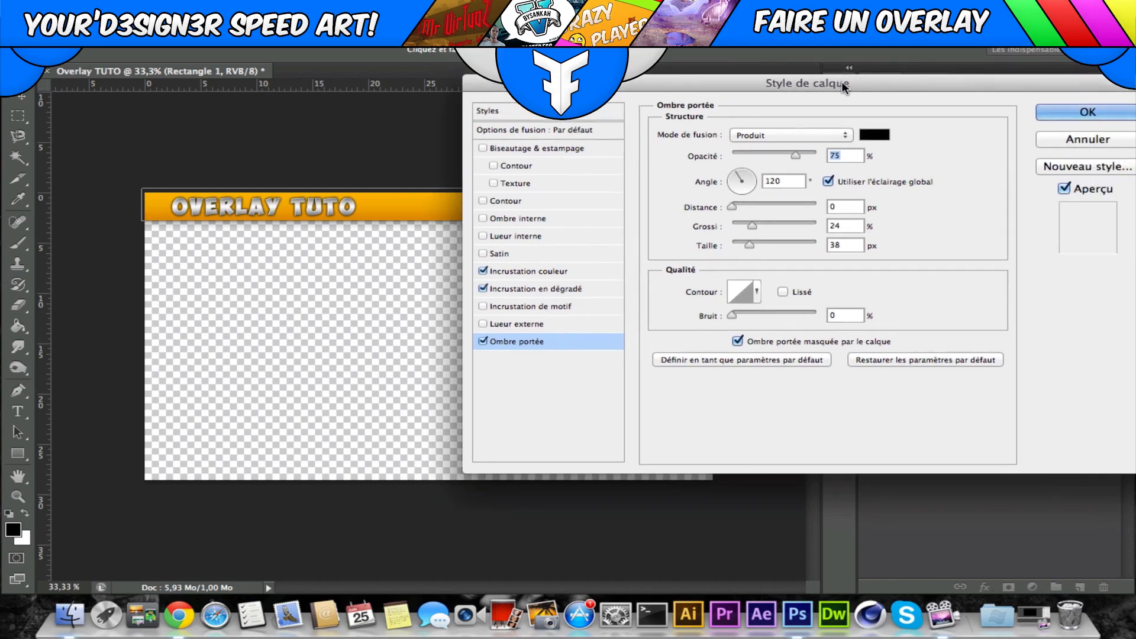
{"action": "left_click", "coordinate": [1052, 111]}
Duplicate the title to the right end of the orange bar and replace the copy's text with "YOUR'D3SIGN3R", nudging it slightly.
{"action": "left_click", "coordinate": [998, 358]}
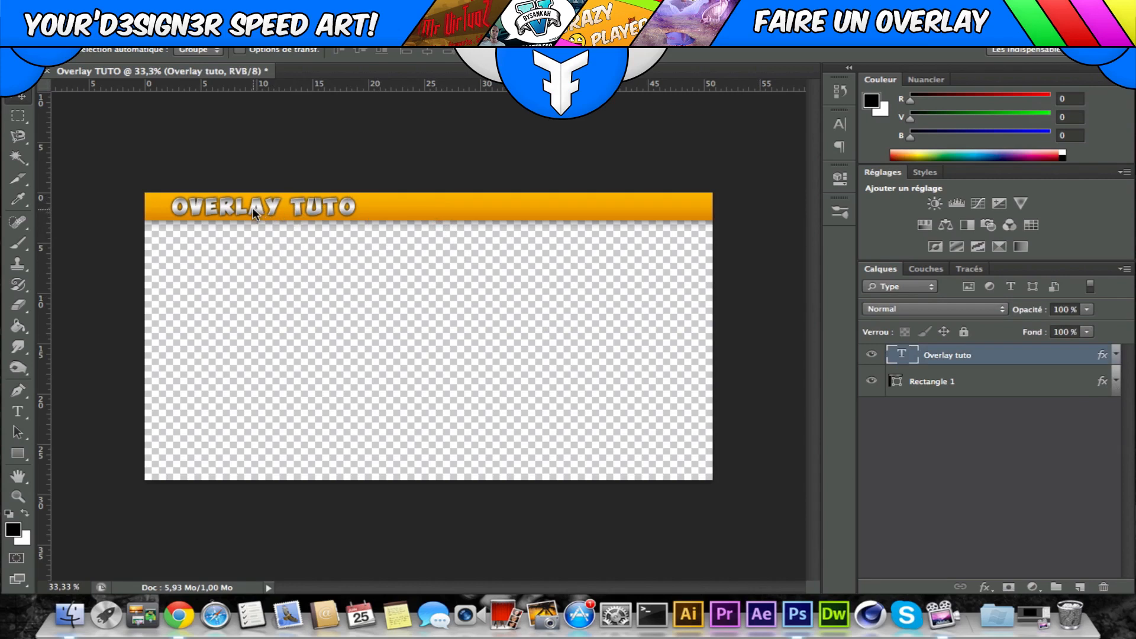
{"action": "left_click_drag", "start_coordinate": [254, 208], "coordinate": [584, 207]}
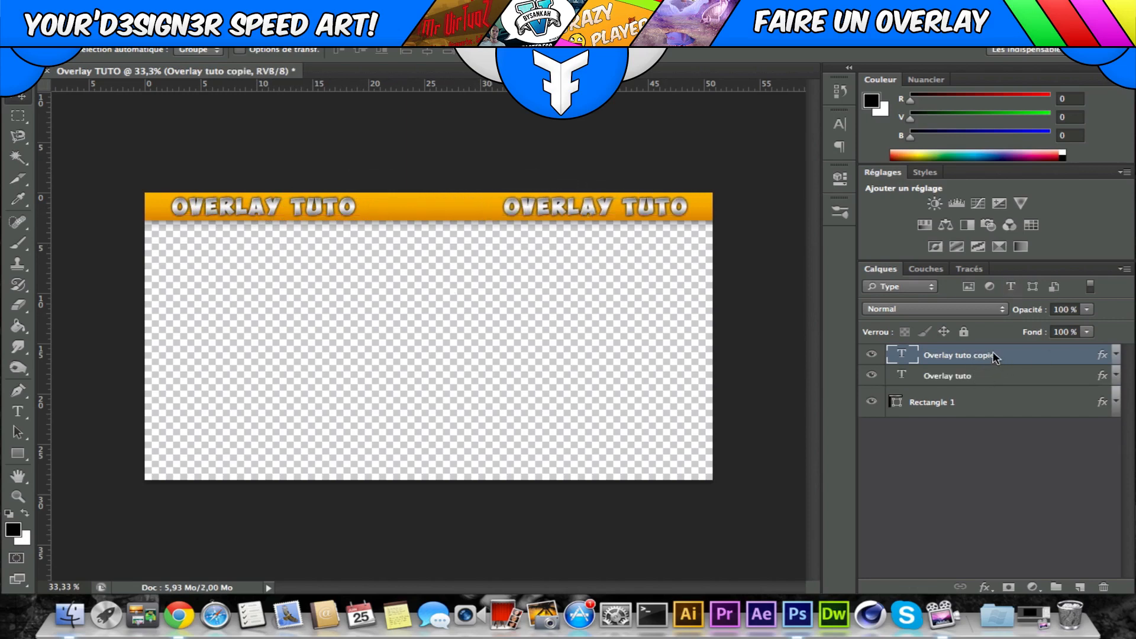
{"action": "left_click", "coordinate": [18, 411]}
{"action": "left_click_drag", "start_coordinate": [691, 212], "coordinate": [492, 207]}
{"action": "key", "text": "BackSpace"}
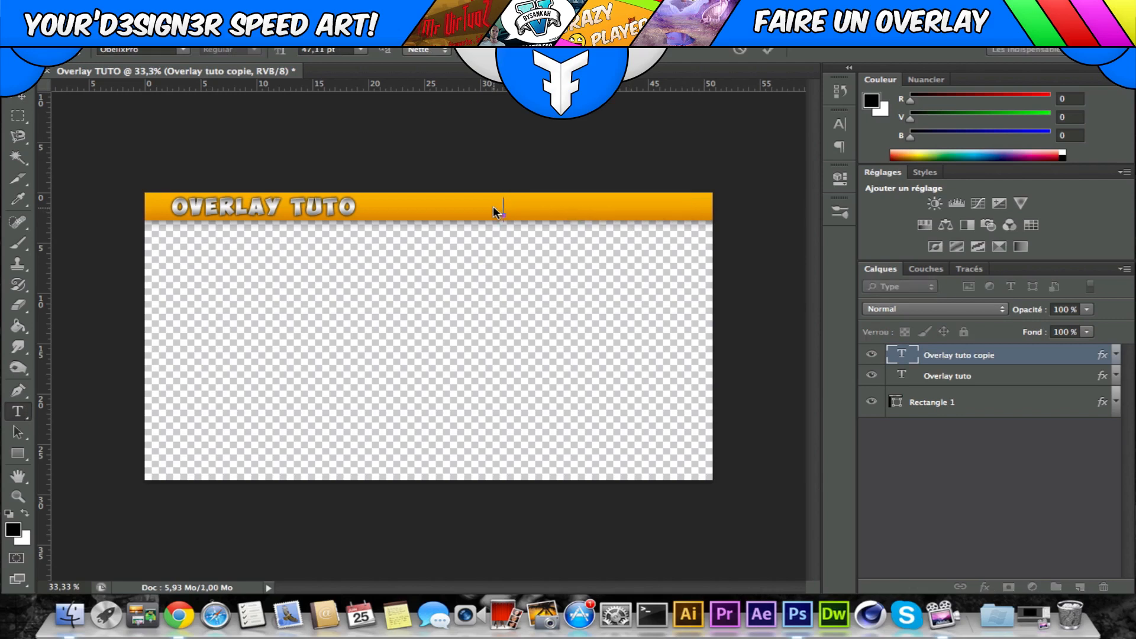
{"action": "type", "text": "YOUR"}
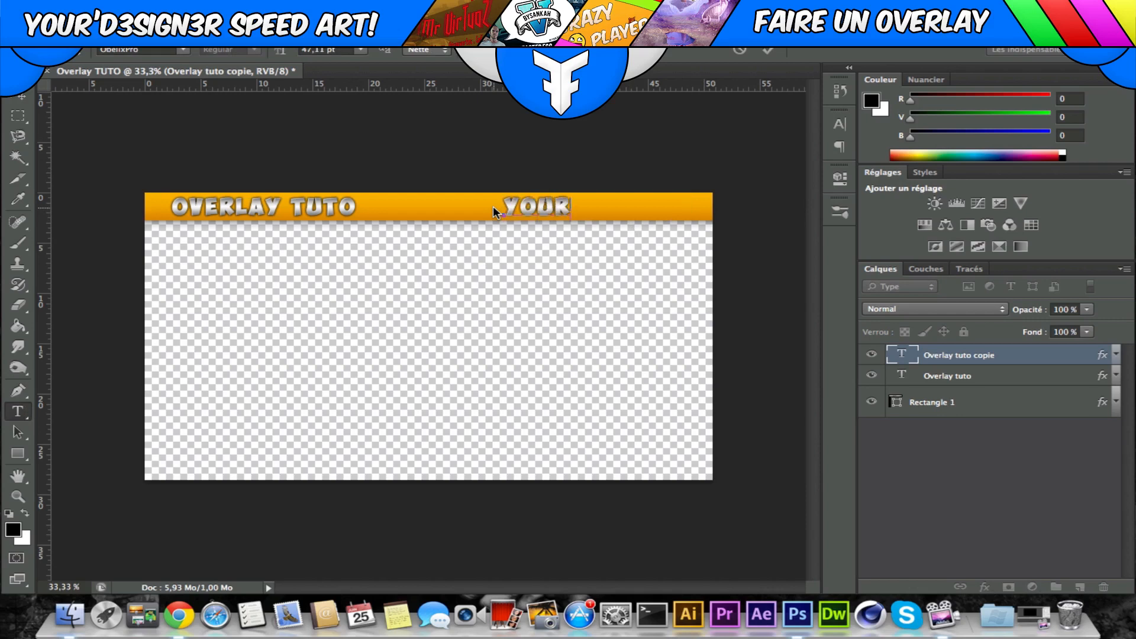
{"action": "type", "text": "' D3SIGN3R"}
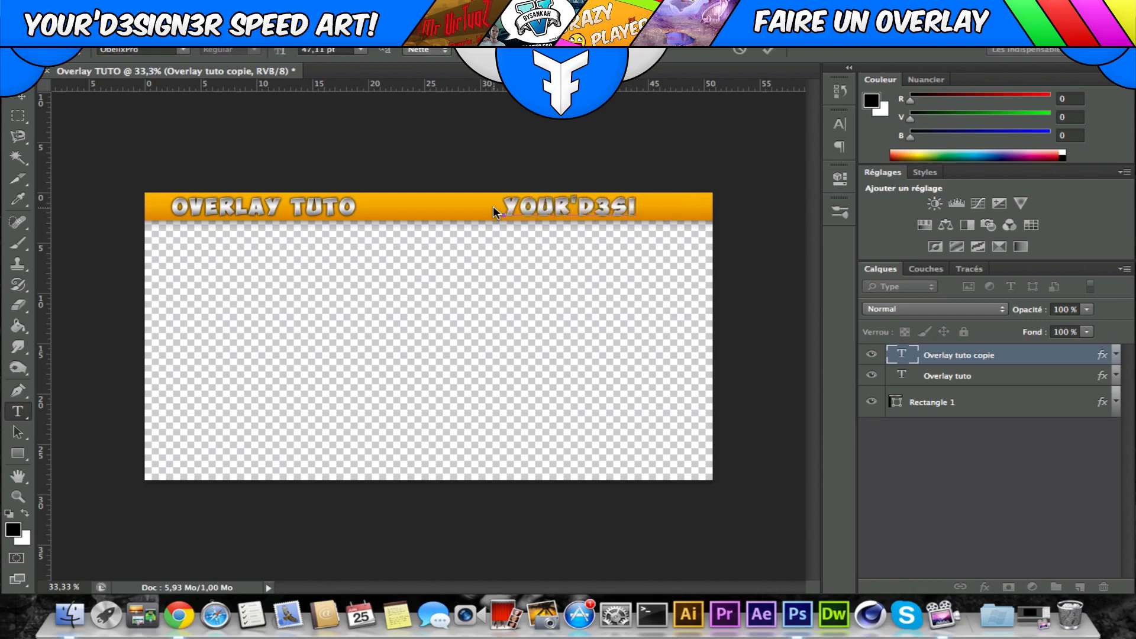
{"action": "left_click", "coordinate": [21, 98]}
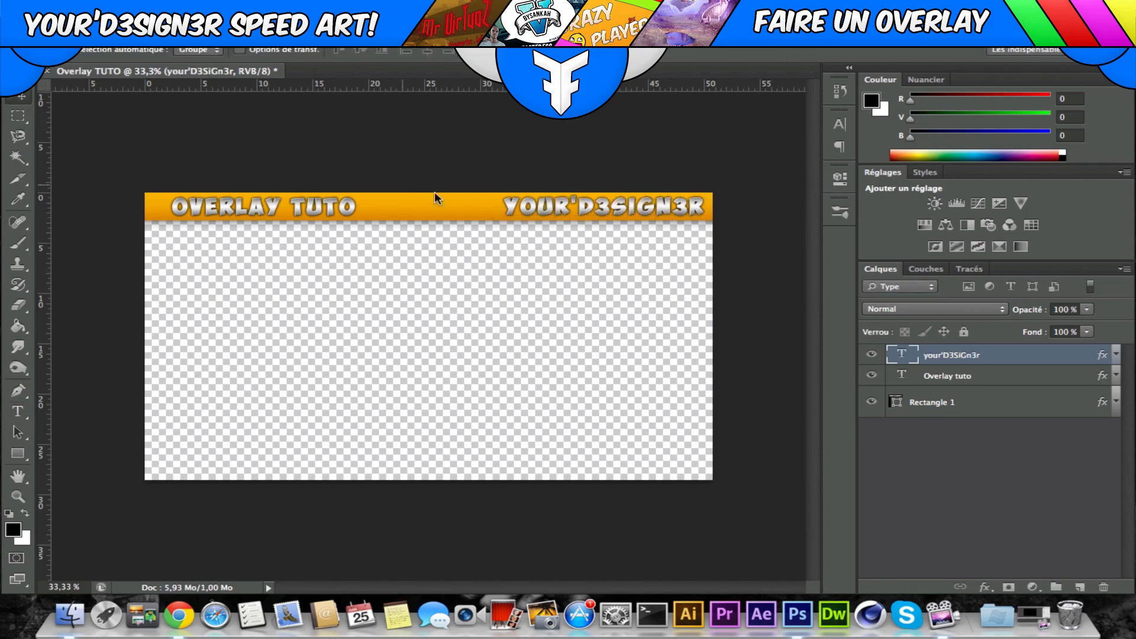
{"action": "mouse_move", "coordinate": [633, 232]}
{"action": "left_mouse_down"}
{"action": "mouse_move", "coordinate": [623, 229]}
{"action": "mouse_move", "coordinate": [633, 231]}
{"action": "left_mouse_up"}
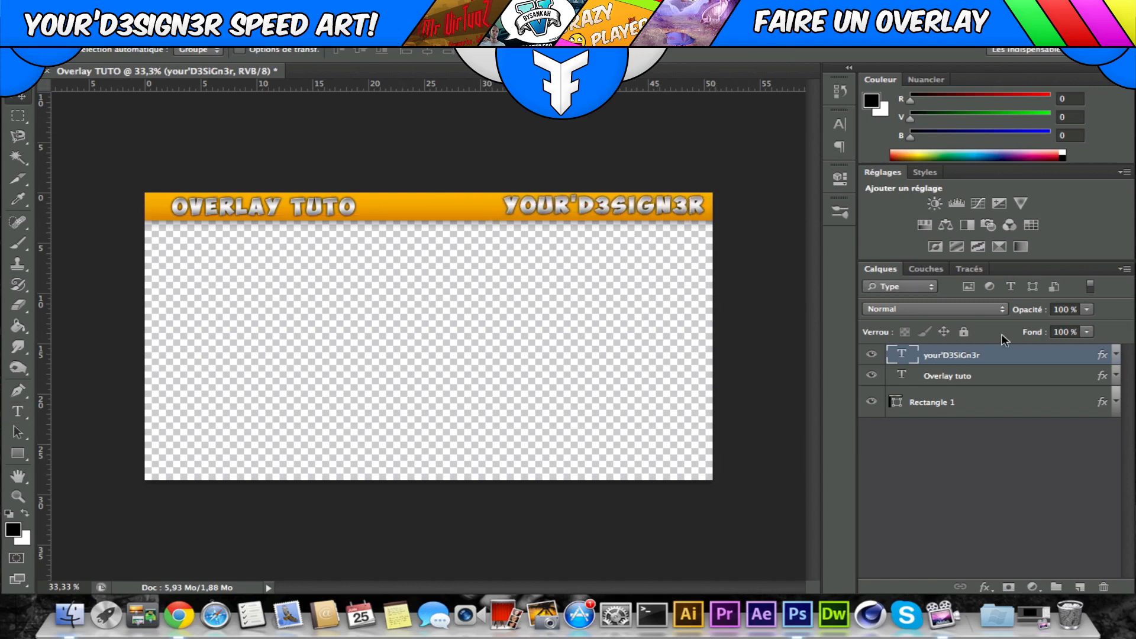
Place a temporary horizontal guide across the bar under both titles to compare their alignment, and remove it.
{"action": "left_click", "coordinate": [1003, 375]}
{"action": "mouse_move", "coordinate": [592, 88]}
{"action": "left_mouse_down"}
{"action": "mouse_move", "coordinate": [588, 218]}
{"action": "mouse_move", "coordinate": [589, 88]}
{"action": "left_mouse_up"}
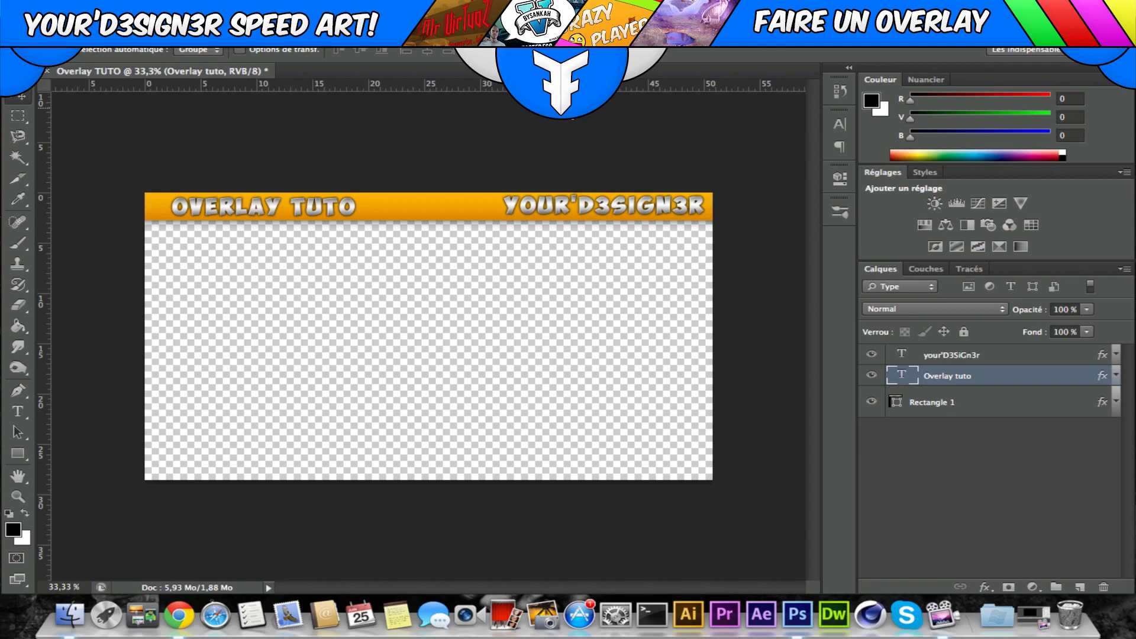
{"action": "key", "text": "super+r"}
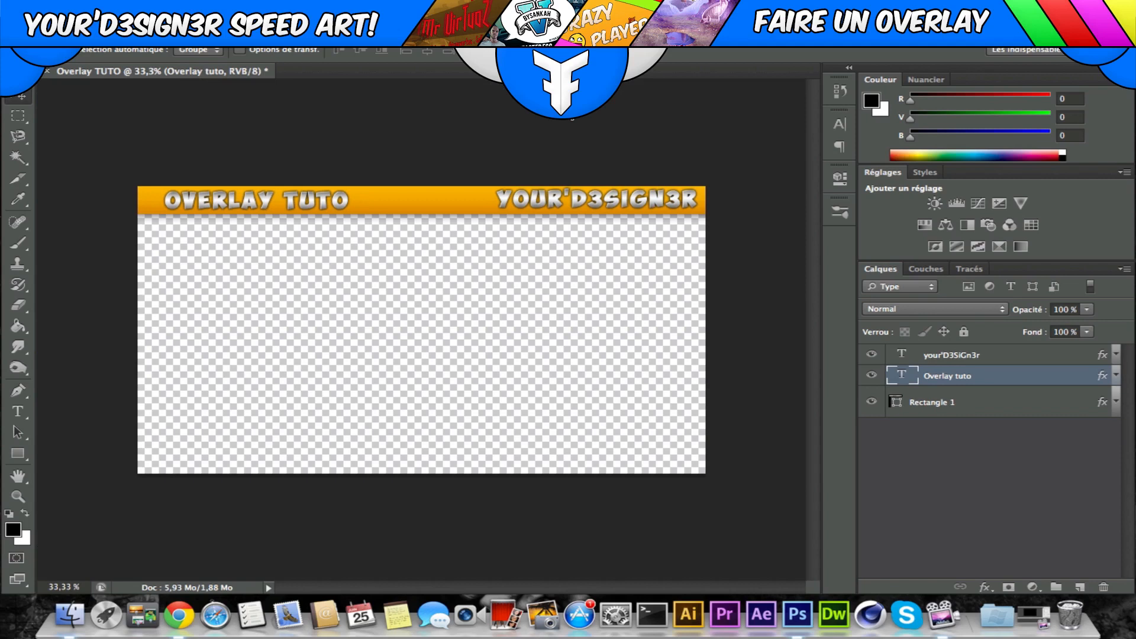
{"action": "key", "text": "super+r"}
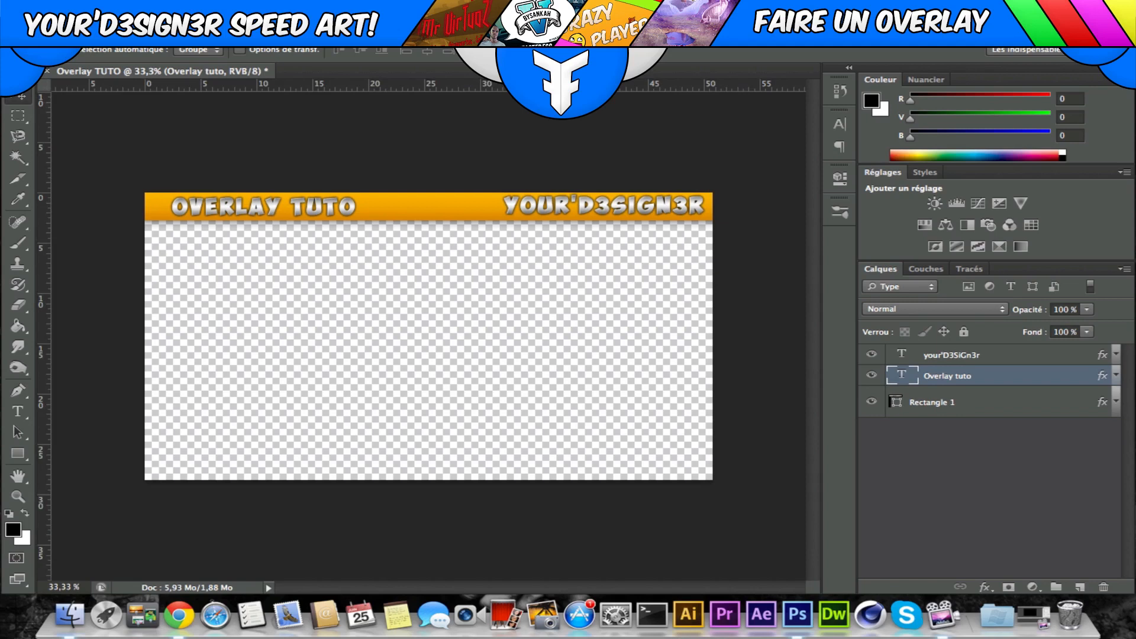
{"action": "left_click_drag", "start_coordinate": [568, 87], "coordinate": [568, 215]}
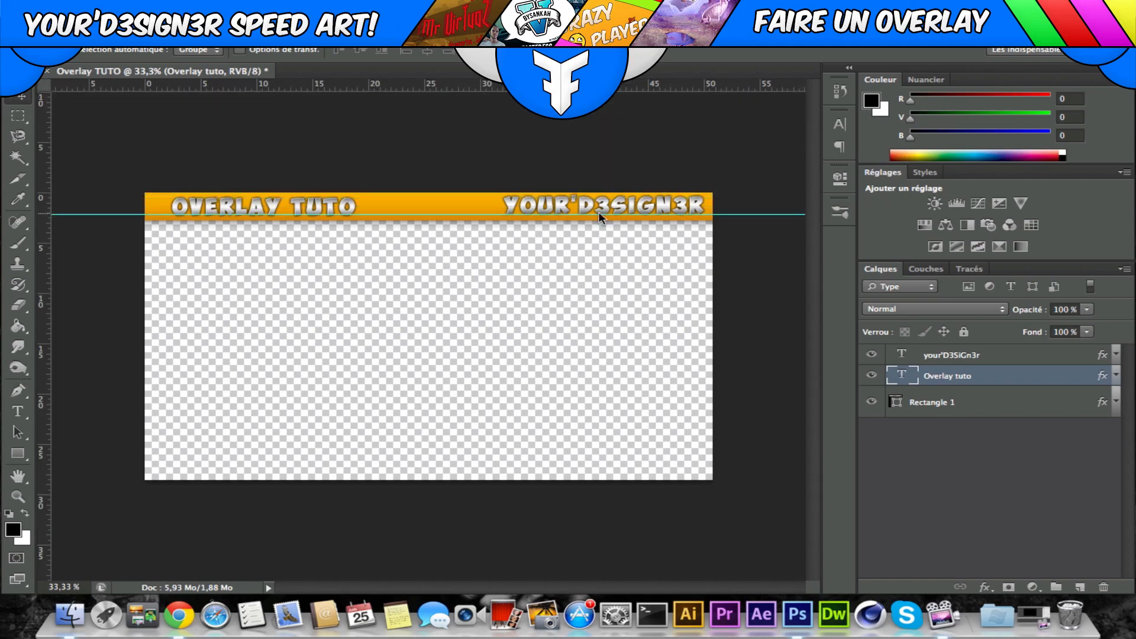
{"action": "left_click_drag", "start_coordinate": [396, 214], "coordinate": [400, 65]}
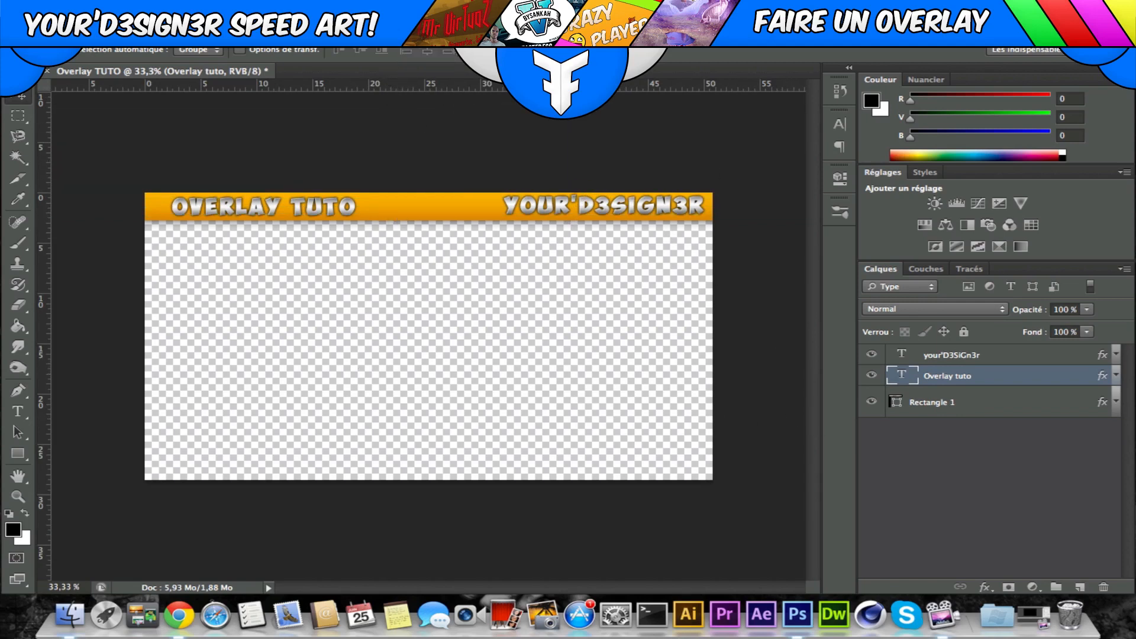
Search the computer for the logo image by its file name and place the PNG into the overlay document.
{"action": "key", "text": "super+space"}
{"action": "key", "text": "BackSpace"}
{"action": "type", "text": "log"}
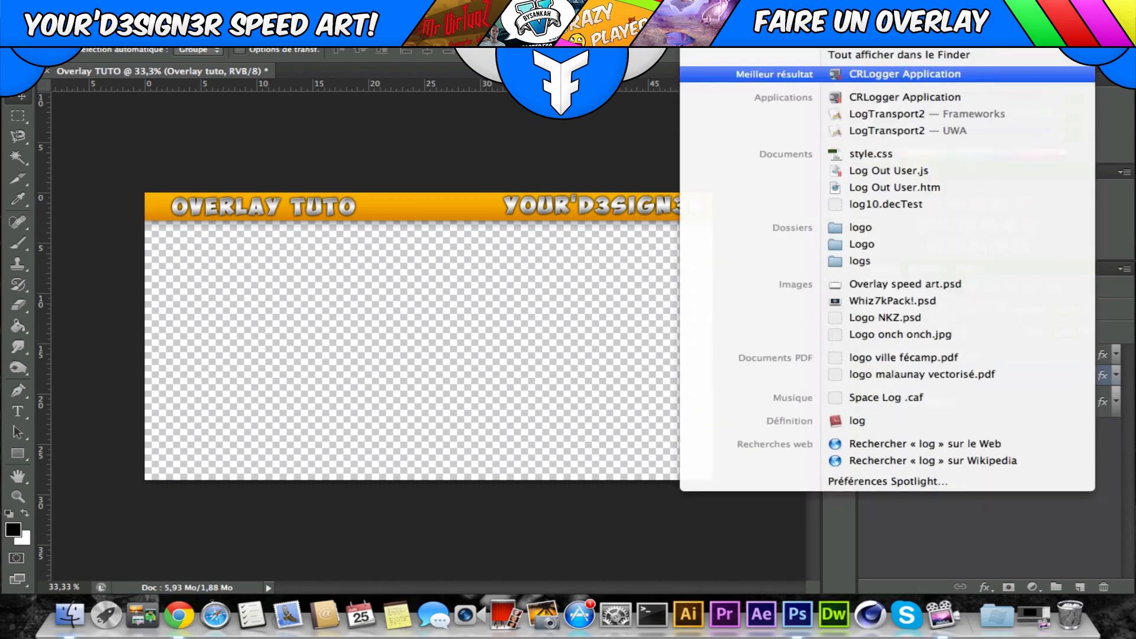
{"action": "type", "text": "o alexandre"}
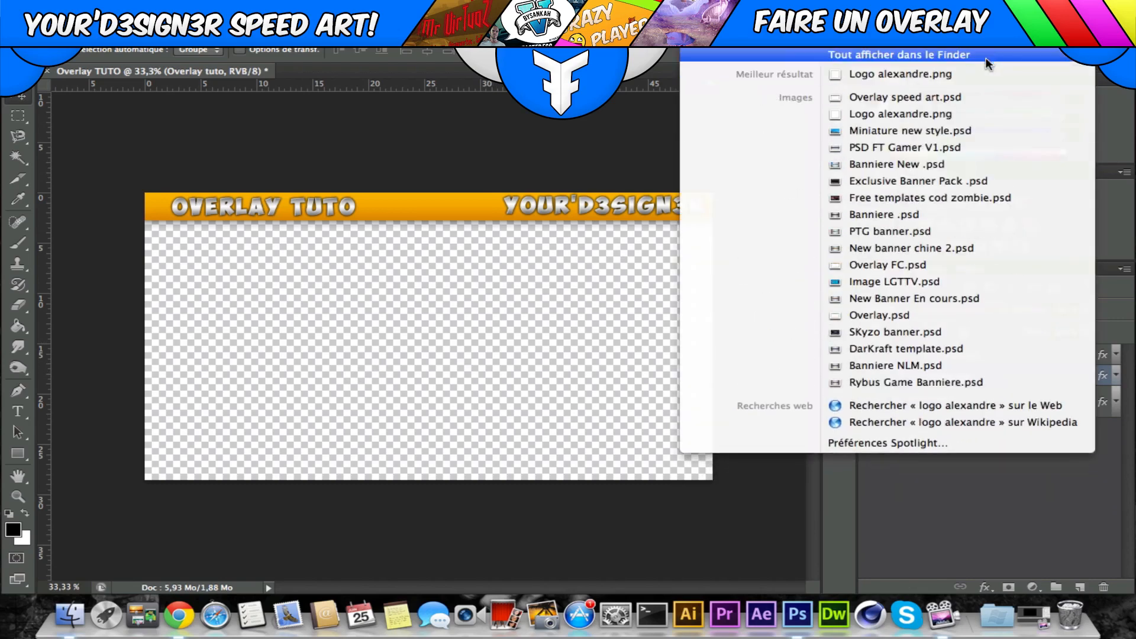
{"action": "left_click_drag", "start_coordinate": [946, 74], "coordinate": [443, 205]}
Scale the placed logo down to 11.64 %, position it midway between the two titles on the orange bar and commit the placement.
{"action": "left_click_drag", "start_coordinate": [560, 219], "coordinate": [666, 223]}
{"action": "key", "text": "super+z"}
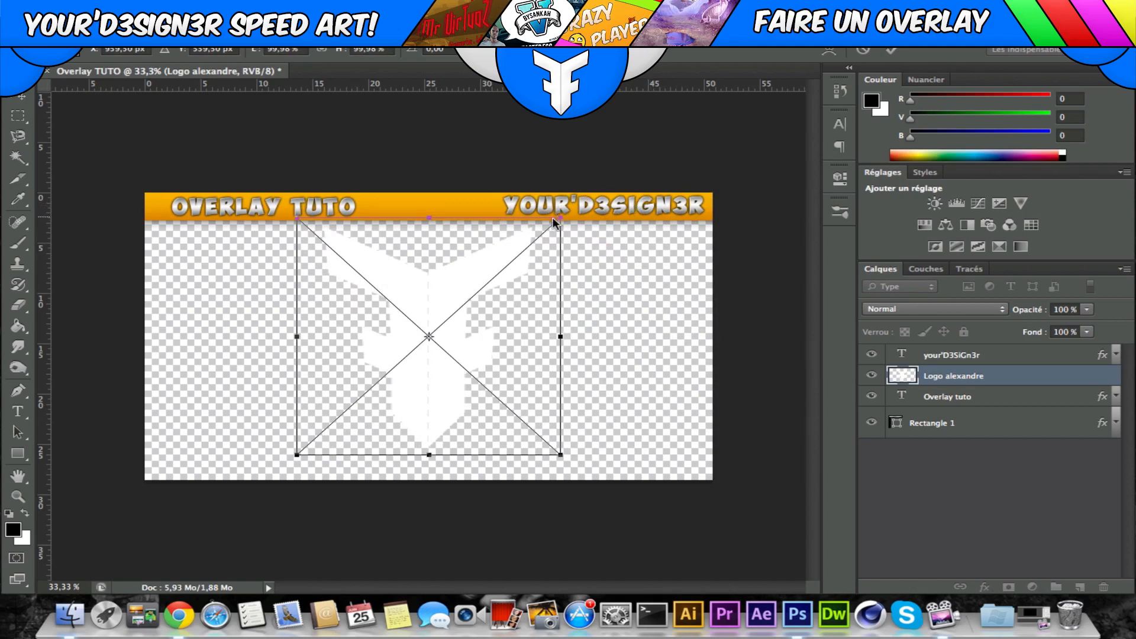
{"action": "left_click_drag", "start_coordinate": [559, 218], "coordinate": [478, 155]}
{"action": "scroll", "coordinate": [437, 192], "scroll_direction": "up", "scroll_amount": 4}
{"action": "scroll", "coordinate": [436, 191], "scroll_direction": "up", "scroll_amount": 5}
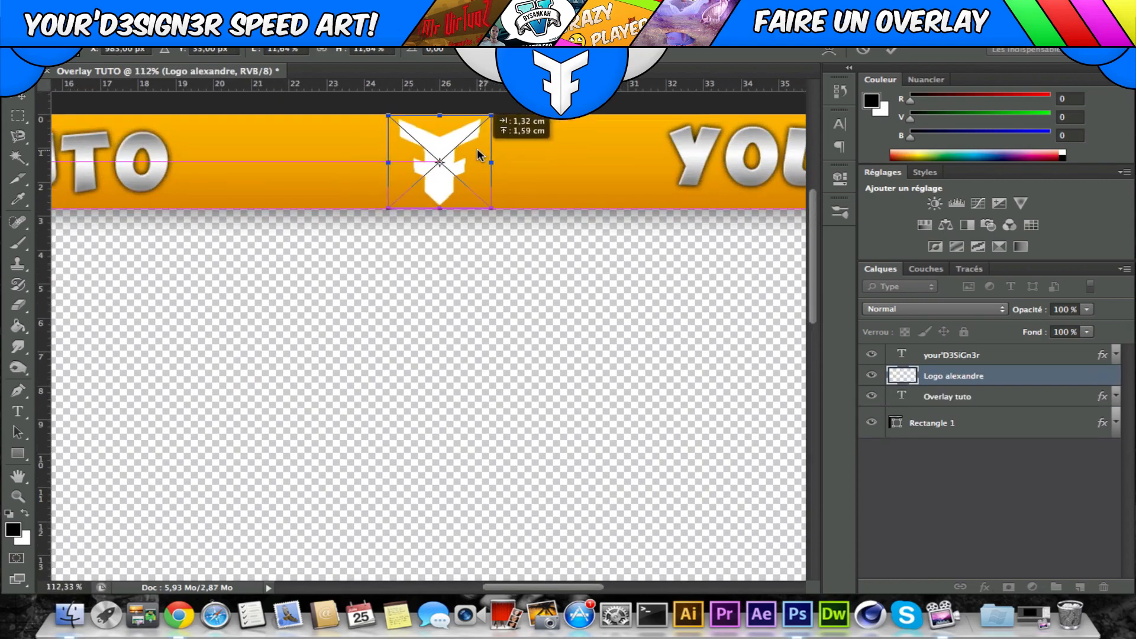
{"action": "key", "text": "Left"}
{"action": "key", "text": "v"}
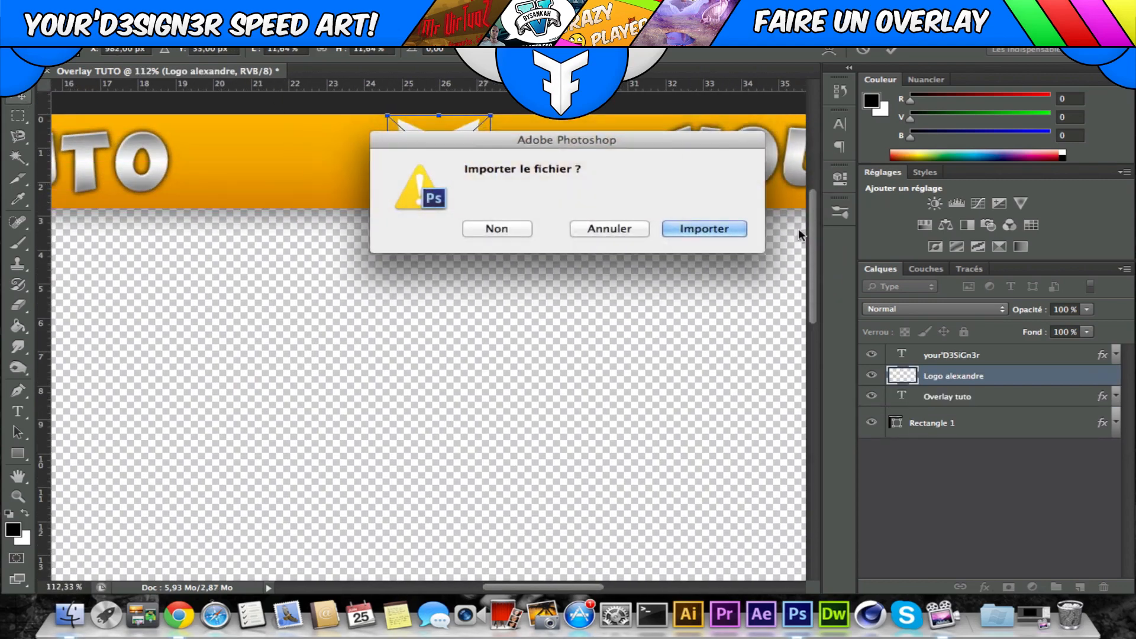
{"action": "left_click", "coordinate": [697, 228]}
{"action": "scroll", "coordinate": [467, 278], "scroll_direction": "down", "scroll_amount": 5}
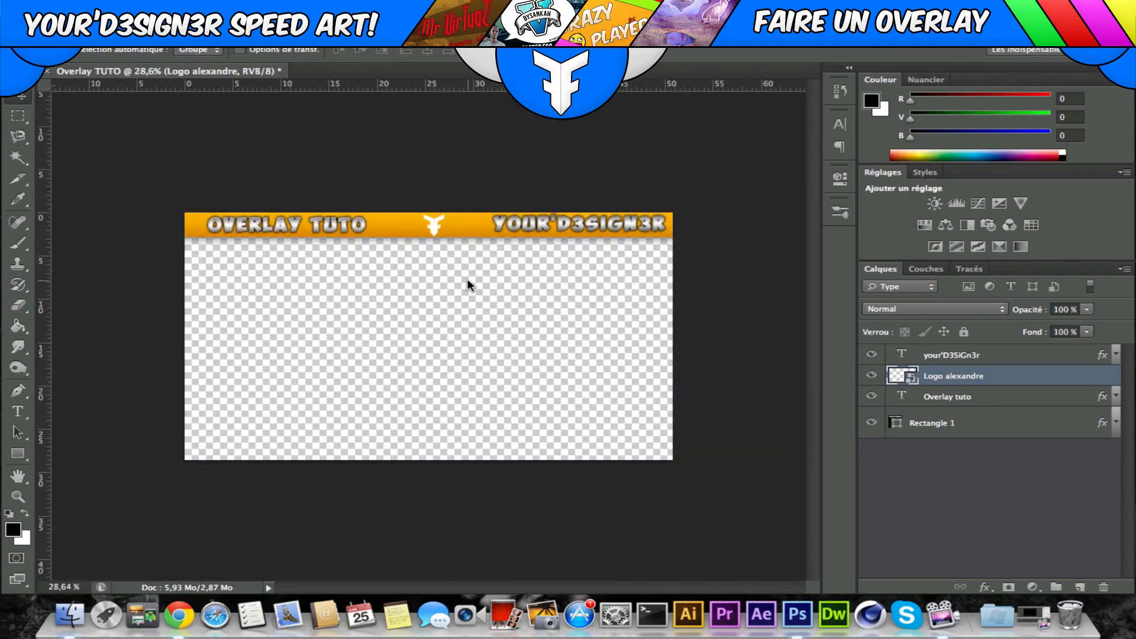
Give the logo layer a grey preset style with inner shadow, inner glow, gradient overlay and drop shadow, and set the shadow's spread to 14 %.
{"action": "right_click", "coordinate": [974, 378]}
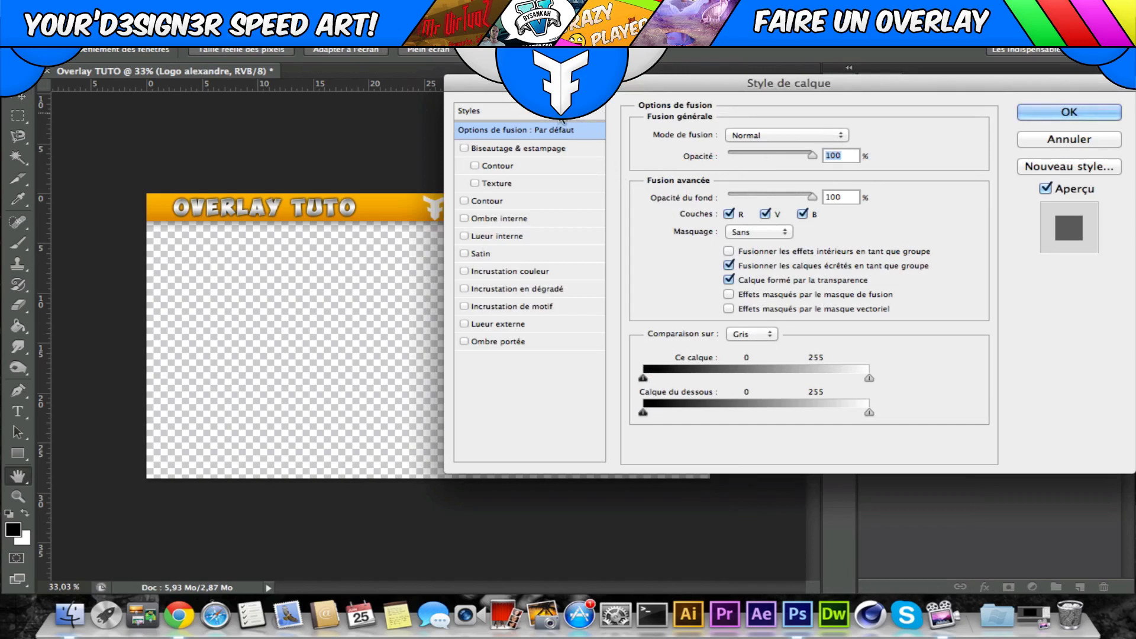
{"action": "left_click", "coordinate": [469, 111]}
{"action": "left_click", "coordinate": [701, 176]}
{"action": "left_click", "coordinate": [644, 177]}
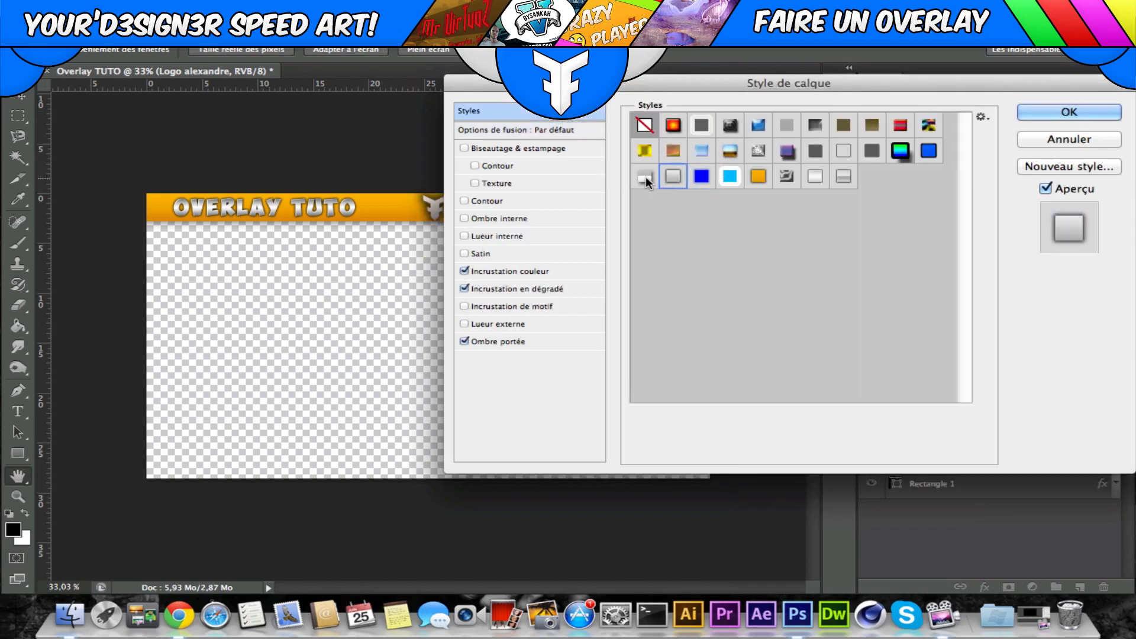
{"action": "left_click_drag", "start_coordinate": [682, 88], "coordinate": [833, 79]}
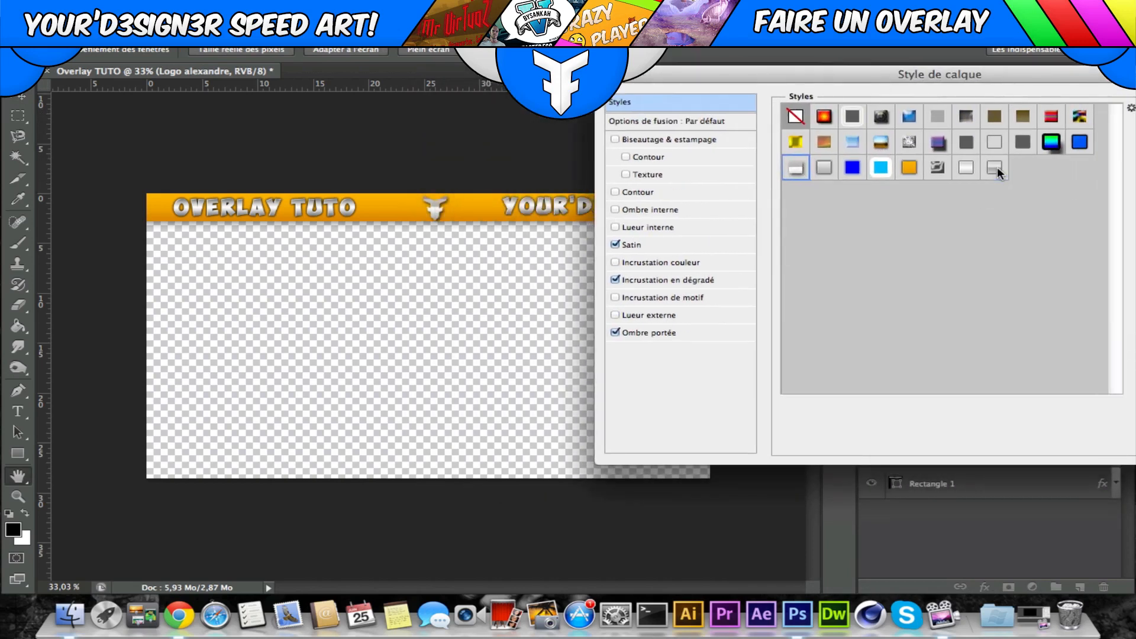
{"action": "left_click", "coordinate": [968, 167]}
{"action": "left_click", "coordinate": [668, 332]}
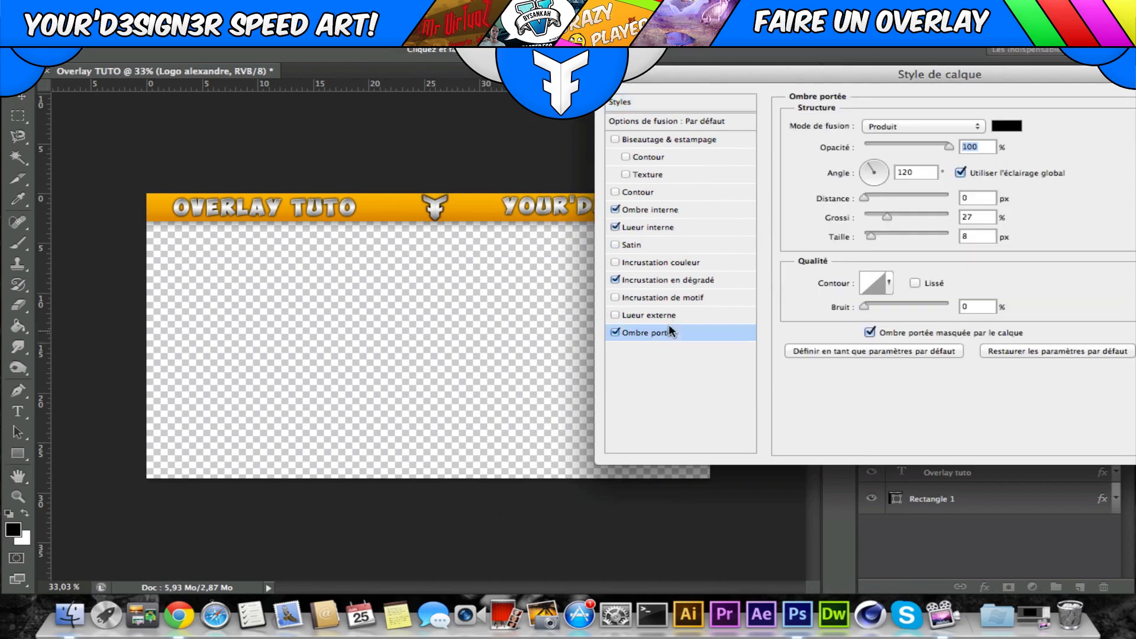
{"action": "left_click_drag", "start_coordinate": [881, 216], "coordinate": [877, 214]}
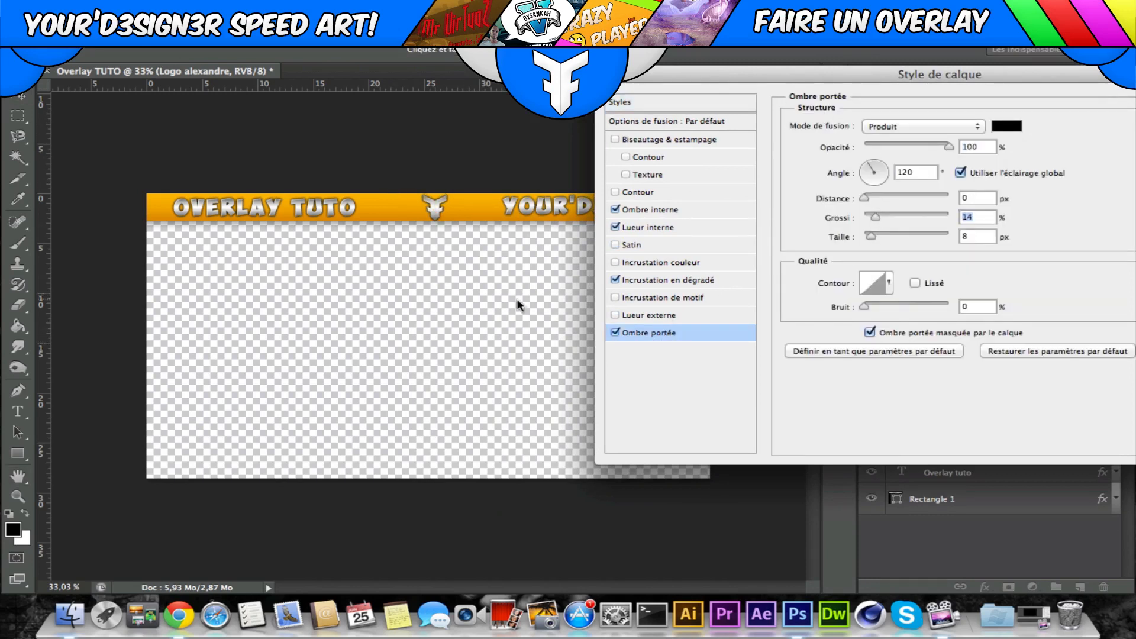
Add a white colour overlay at 40 % opacity to the logo, confirm the layer style and collapse its effects list.
{"action": "left_click", "coordinate": [626, 262]}
{"action": "left_click", "coordinate": [998, 126]}
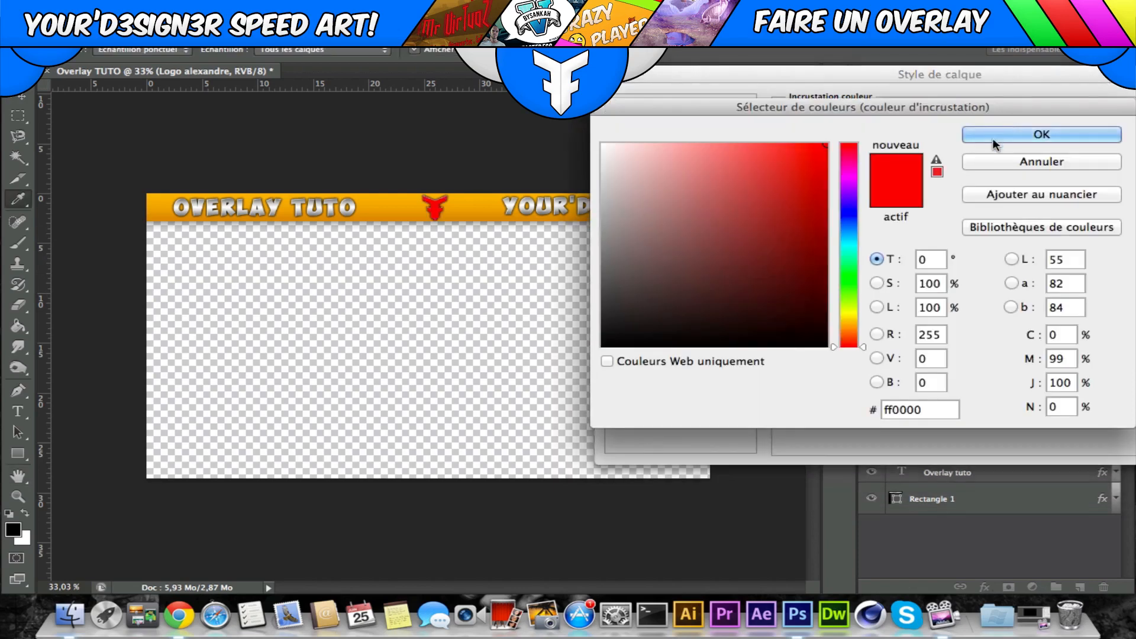
{"action": "left_click_drag", "start_coordinate": [609, 151], "coordinate": [597, 138]}
{"action": "left_click", "coordinate": [1070, 139]}
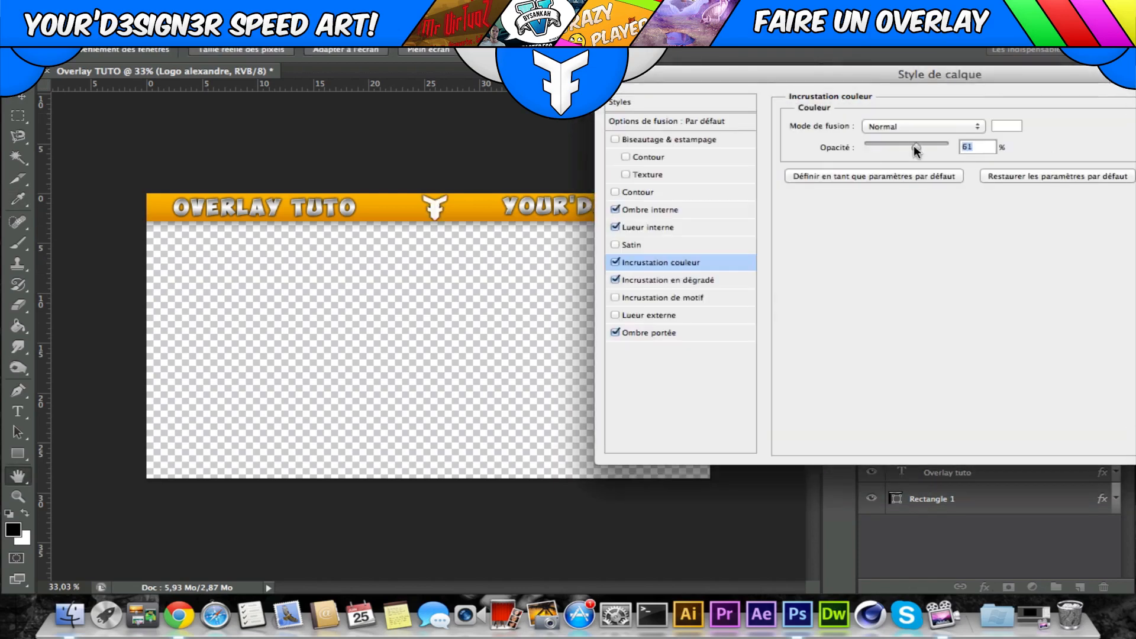
{"action": "mouse_move", "coordinate": [913, 147]}
{"action": "left_mouse_down"}
{"action": "mouse_move", "coordinate": [934, 144]}
{"action": "mouse_move", "coordinate": [892, 148]}
{"action": "mouse_move", "coordinate": [907, 147]}
{"action": "left_mouse_up"}
{"action": "left_click_drag", "start_coordinate": [902, 73], "coordinate": [631, 105]}
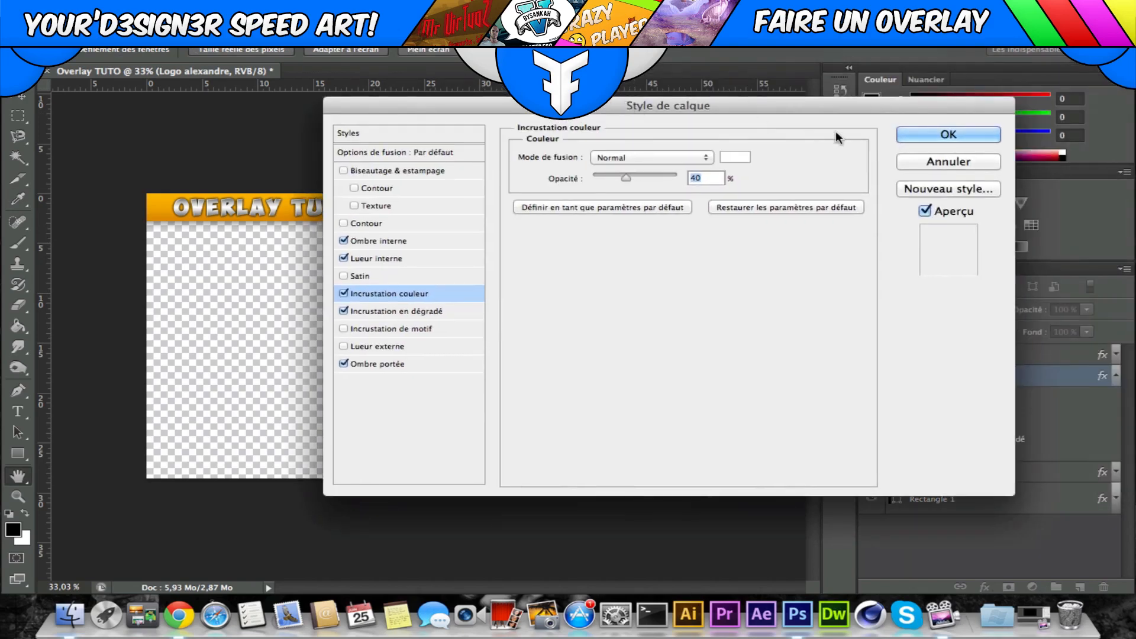
{"action": "left_click", "coordinate": [931, 134]}
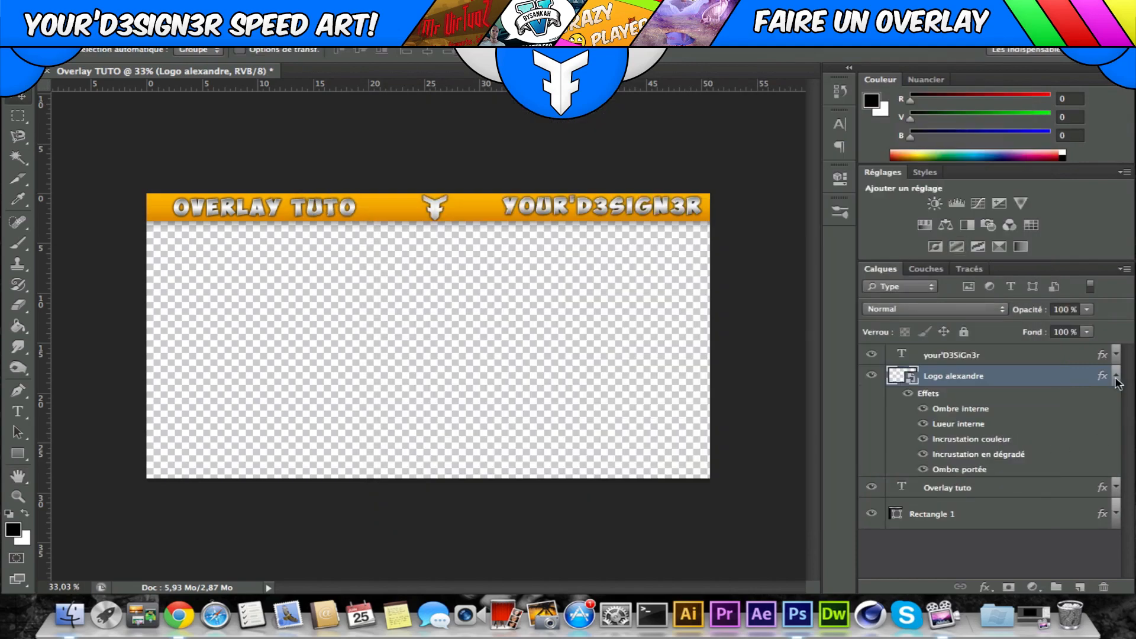
{"action": "left_click", "coordinate": [1116, 379]}
{"action": "left_click", "coordinate": [1015, 475]}
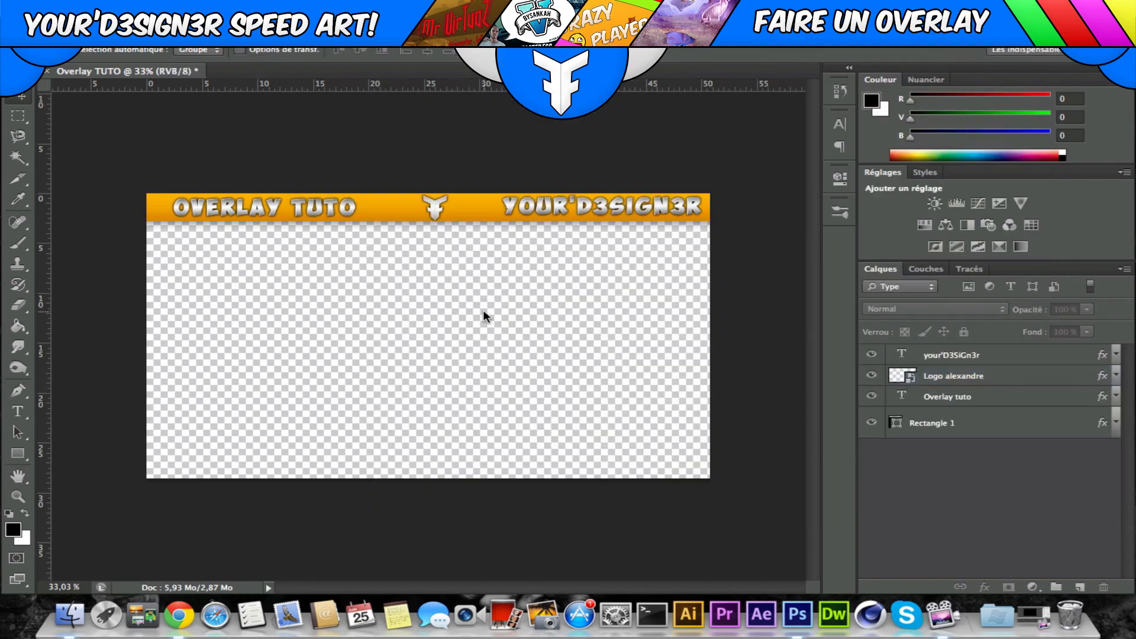
Delete the logo layer from the overlay and leave no layer selected.
{"action": "left_click", "coordinate": [1006, 382]}
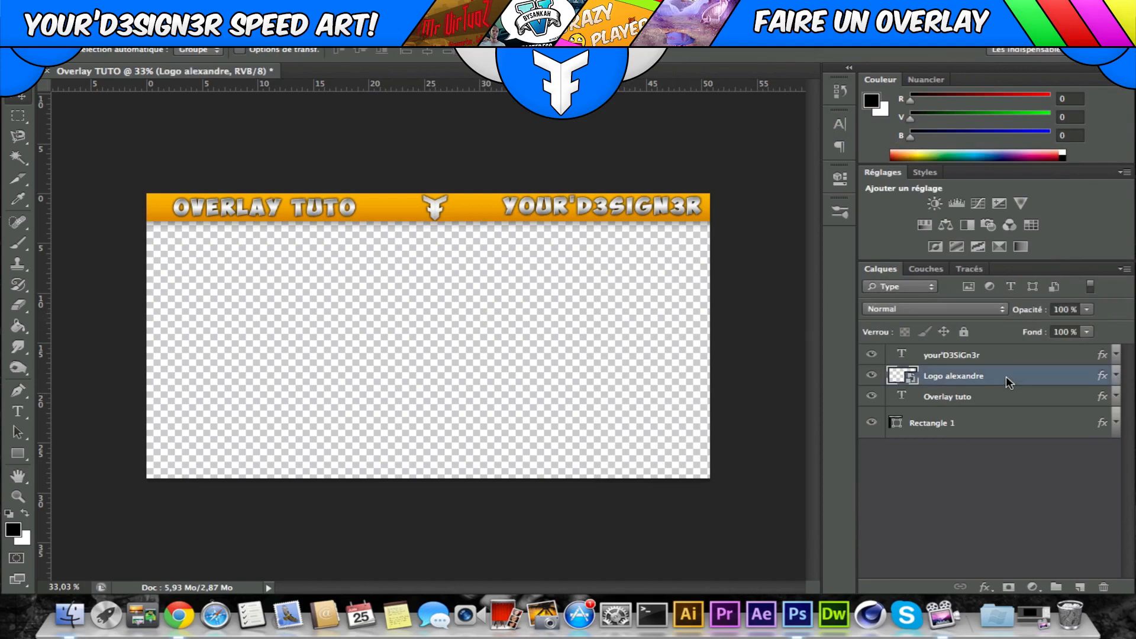
{"action": "key", "text": "BackSpace"}
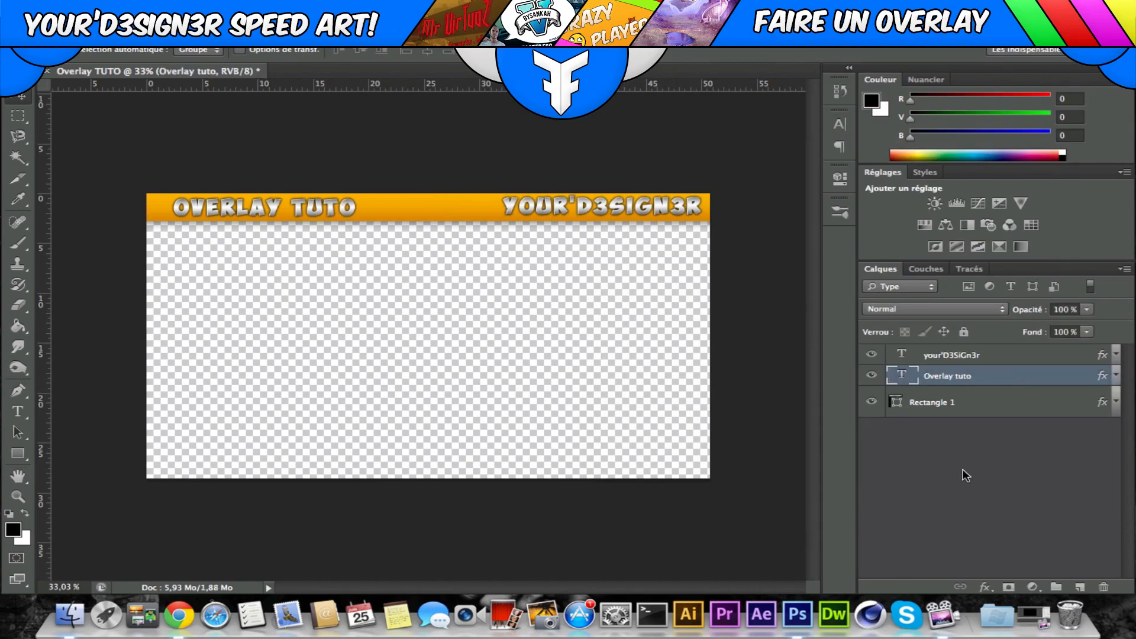
{"action": "left_click", "coordinate": [967, 476]}
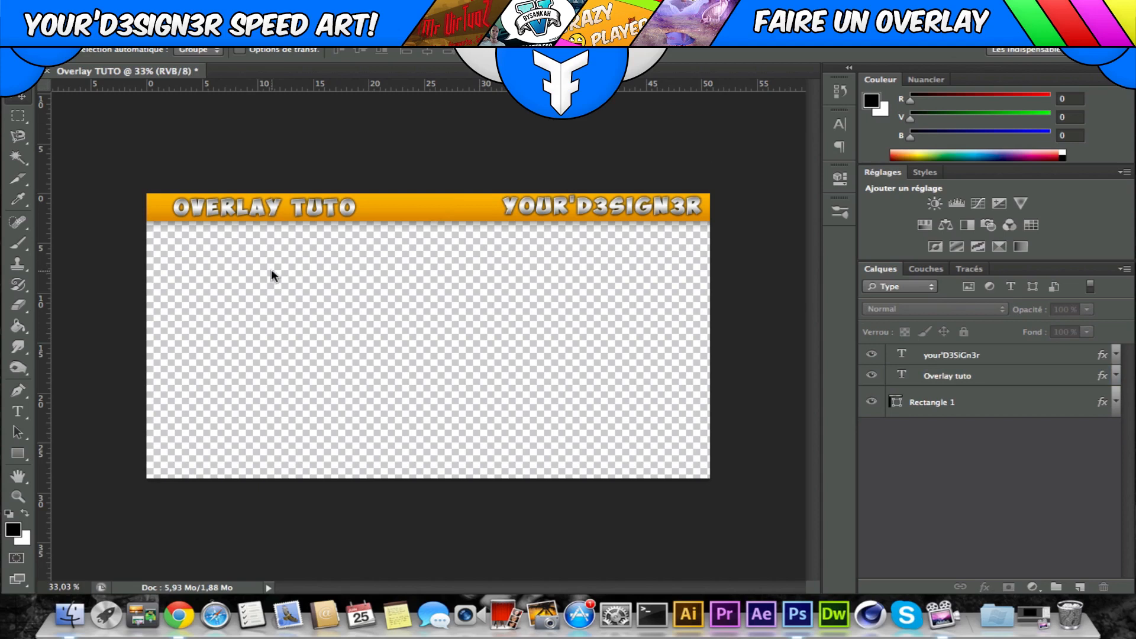
Add a new layer and draw a closed slanted parallelogram across the orange bar with the Pen tool, just after the "OVERLAY TUTO" title.
{"action": "left_click", "coordinate": [1078, 586]}
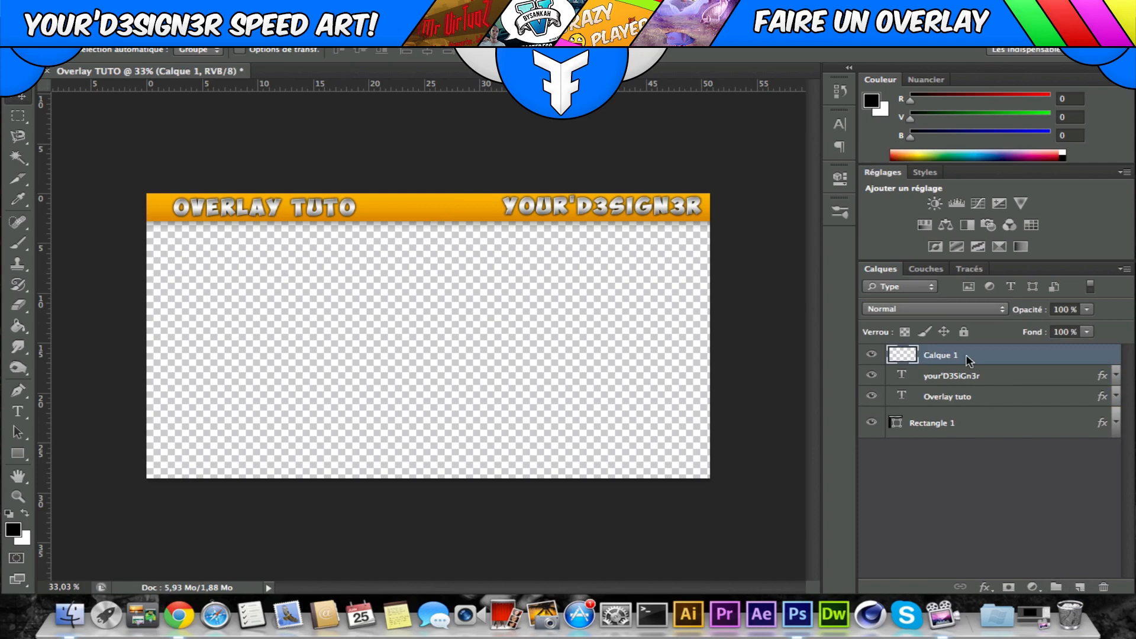
{"action": "left_click", "coordinate": [18, 391]}
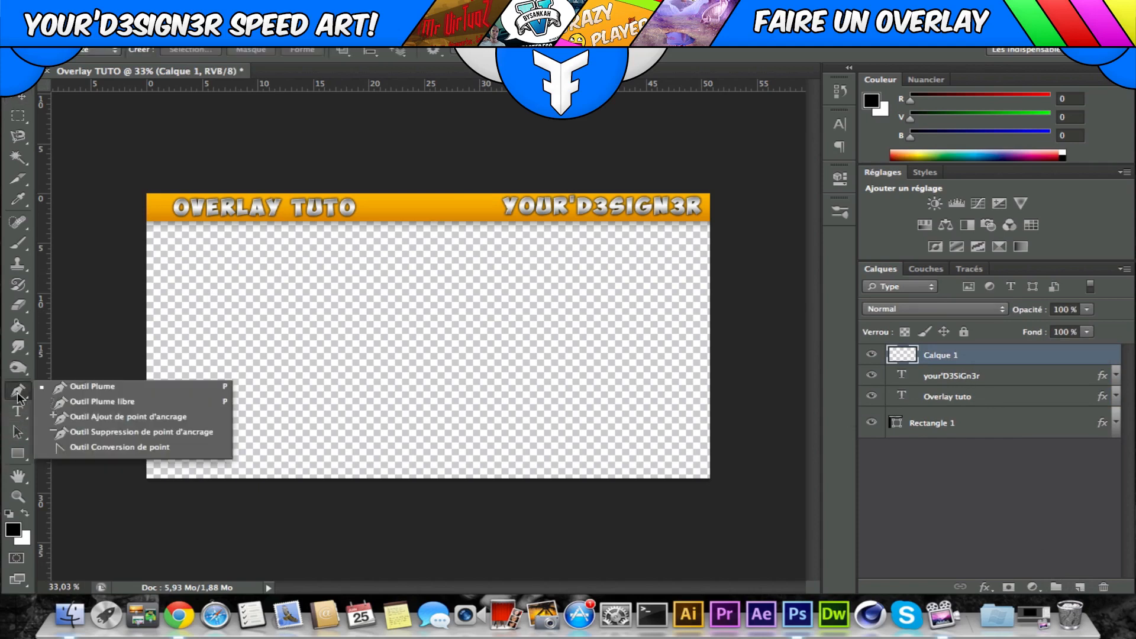
{"action": "left_click", "coordinate": [47, 388]}
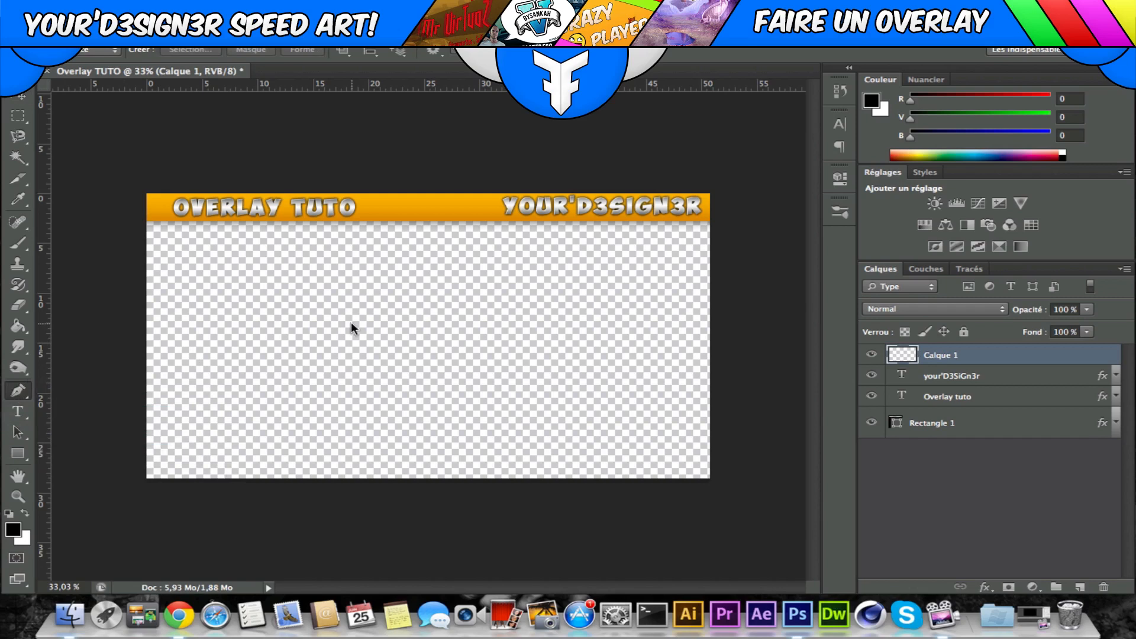
{"action": "left_click", "coordinate": [391, 185]}
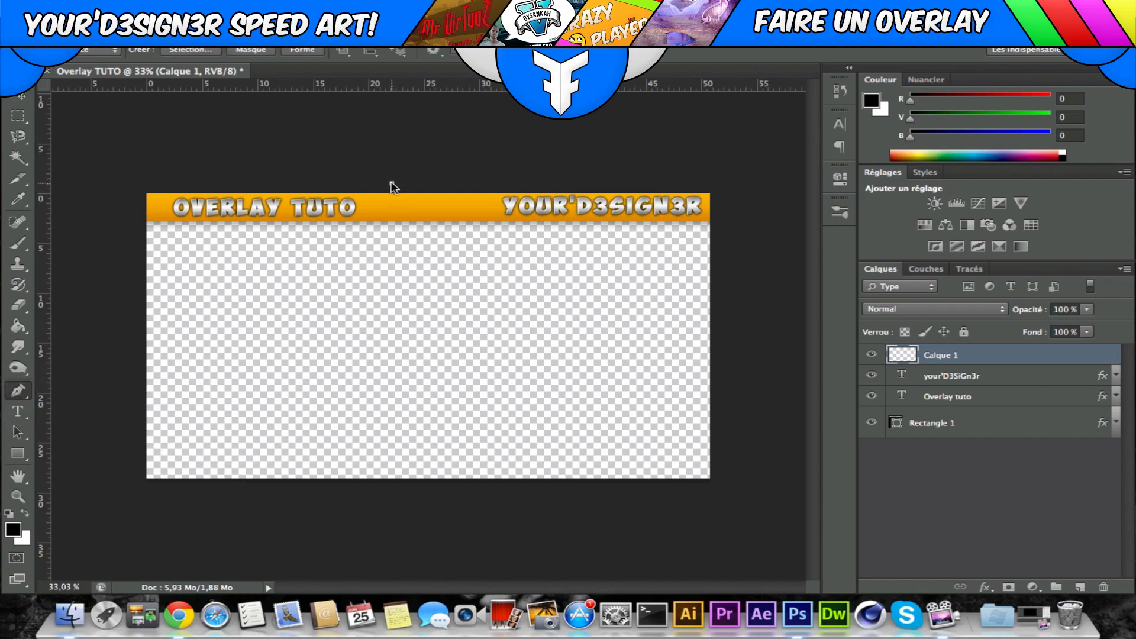
{"action": "left_click", "coordinate": [349, 229]}
{"action": "key", "text": "super+z"}
{"action": "left_click", "coordinate": [386, 231]}
{"action": "key", "text": "super+z"}
{"action": "left_click", "coordinate": [18, 98]}
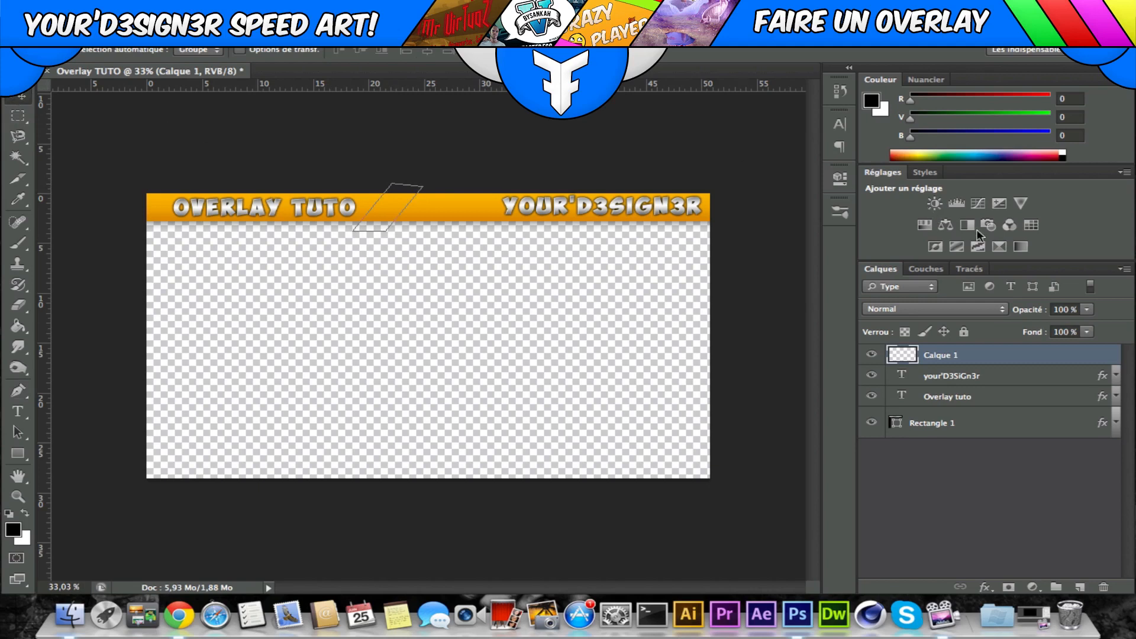
Convert the parallelogram work path into a new anti-aliased selection with a 0 px radius and return to the layers.
{"action": "left_click", "coordinate": [969, 269]}
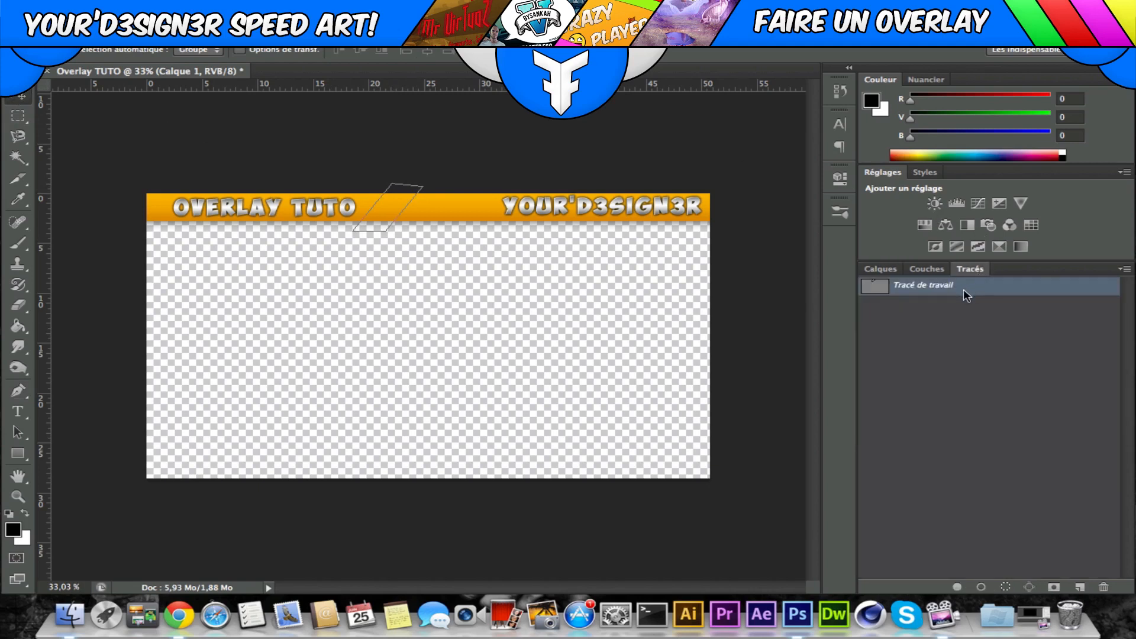
{"action": "left_click", "coordinate": [881, 268]}
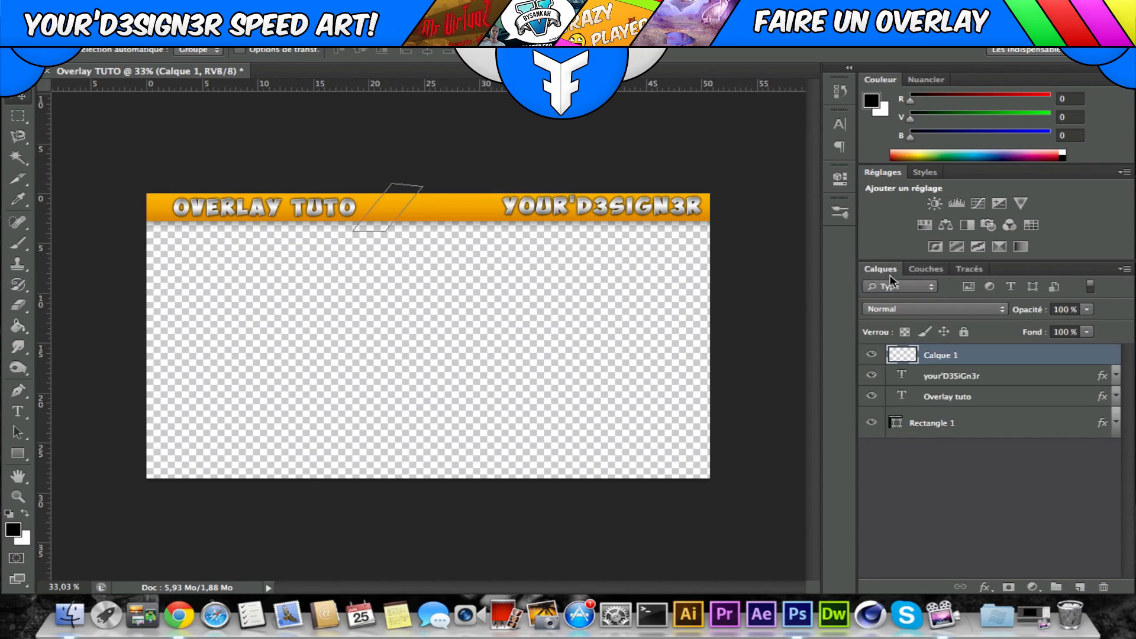
{"action": "left_click", "coordinate": [1021, 48]}
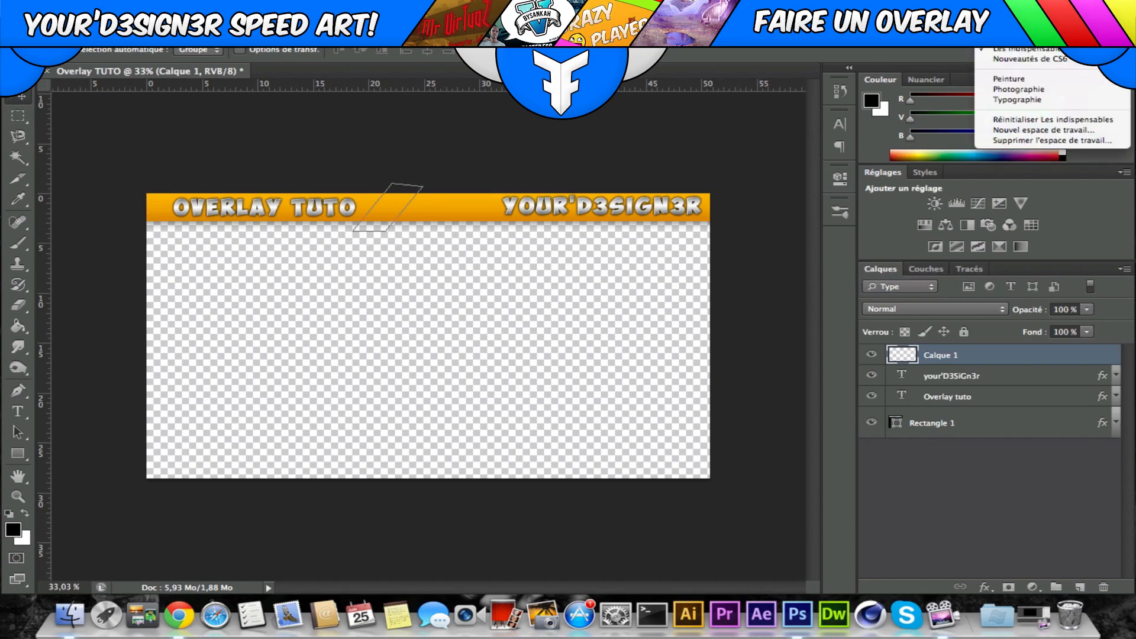
{"action": "left_click", "coordinate": [914, 52]}
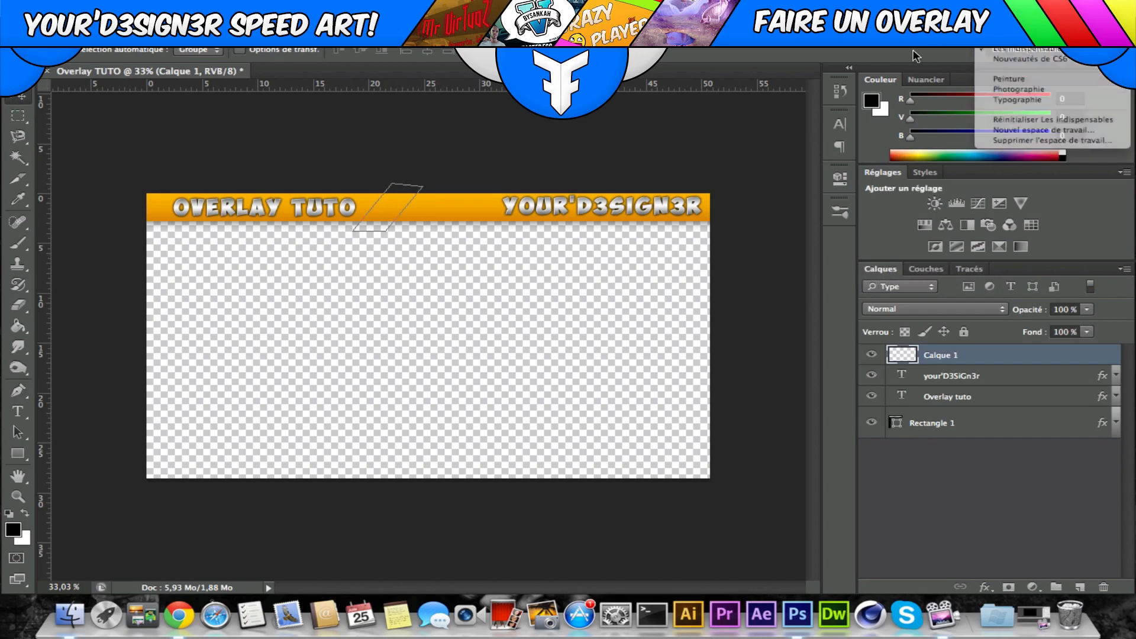
{"action": "left_click", "coordinate": [970, 269]}
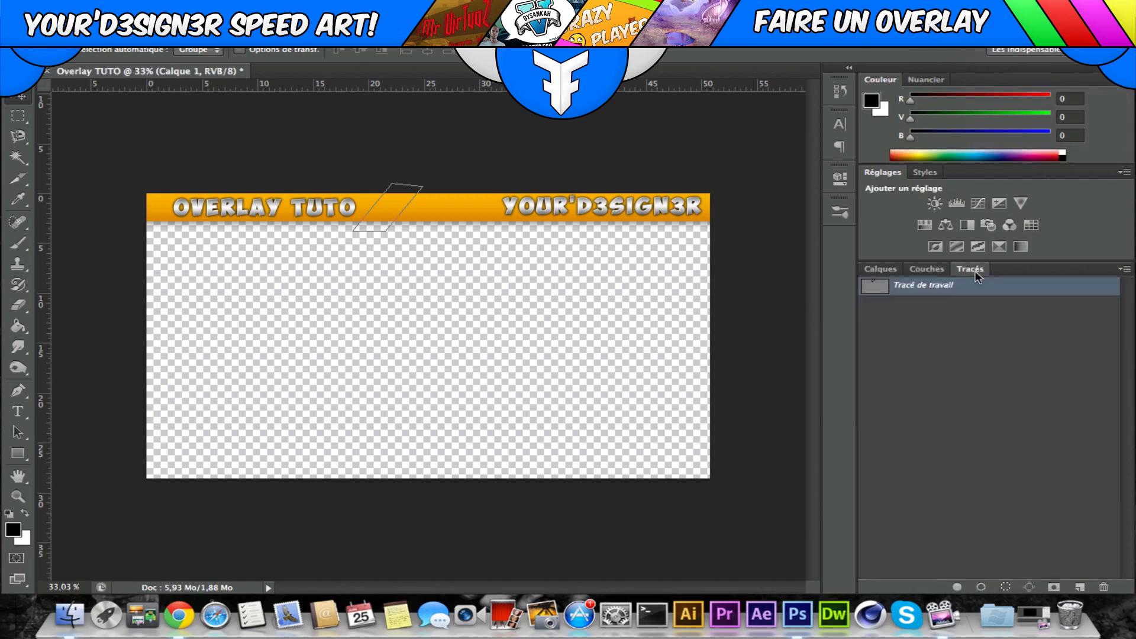
{"action": "right_click", "coordinate": [918, 294]}
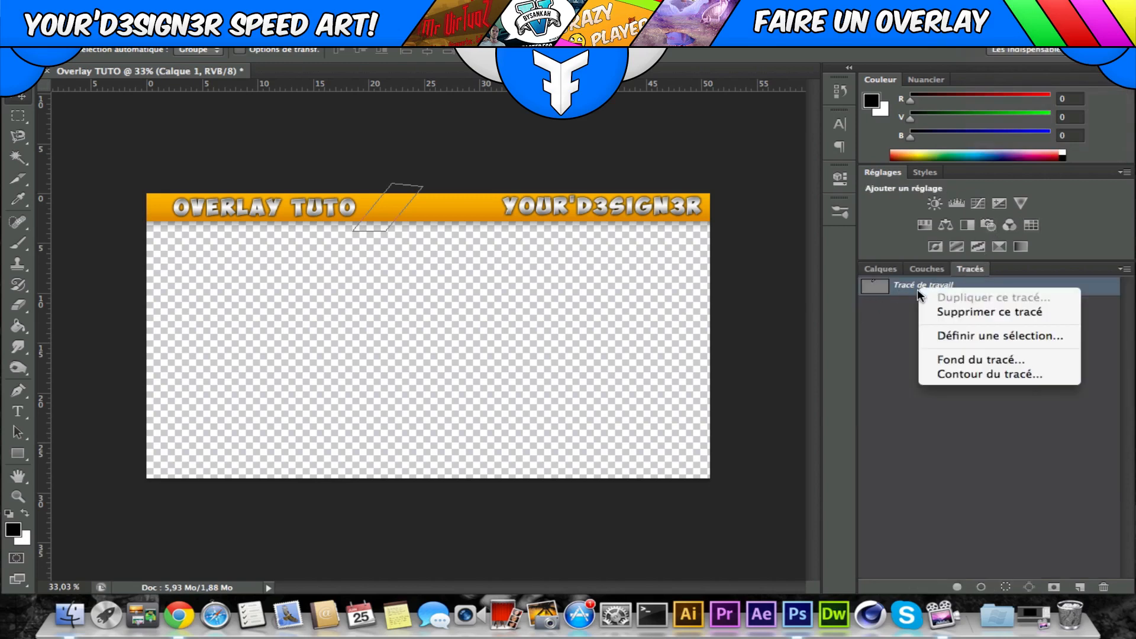
{"action": "left_click", "coordinate": [995, 337]}
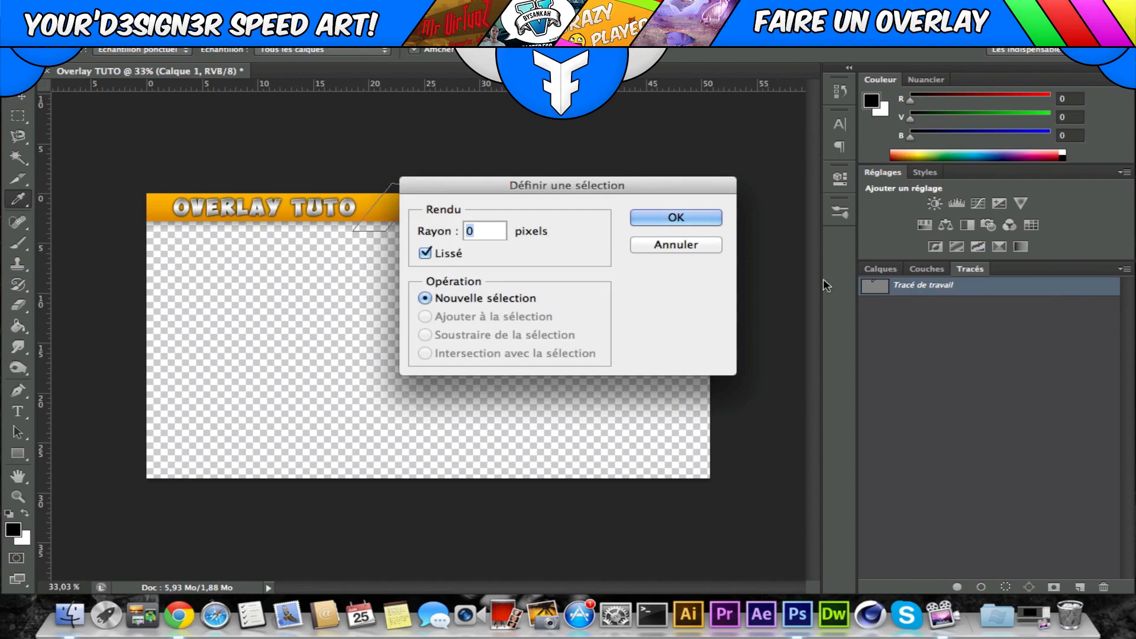
{"action": "left_click", "coordinate": [662, 224]}
{"action": "left_click", "coordinate": [880, 268]}
{"action": "key", "text": "v"}
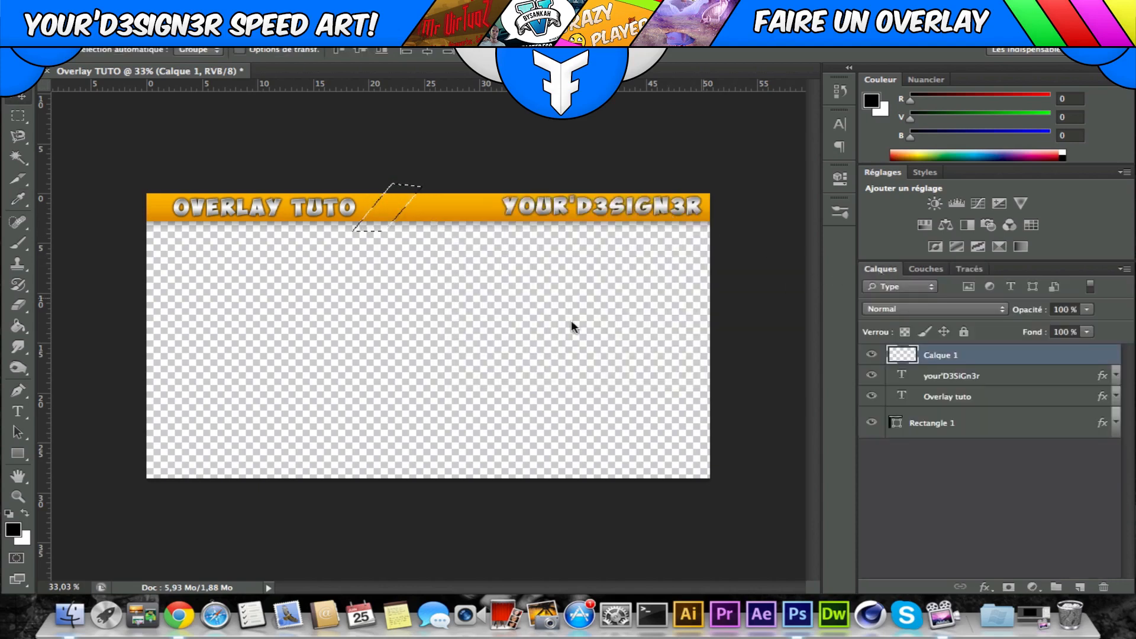
Fill the parallelogram selection with black on the new layer using the Paint Bucket and deselect it.
{"action": "left_click", "coordinate": [23, 325]}
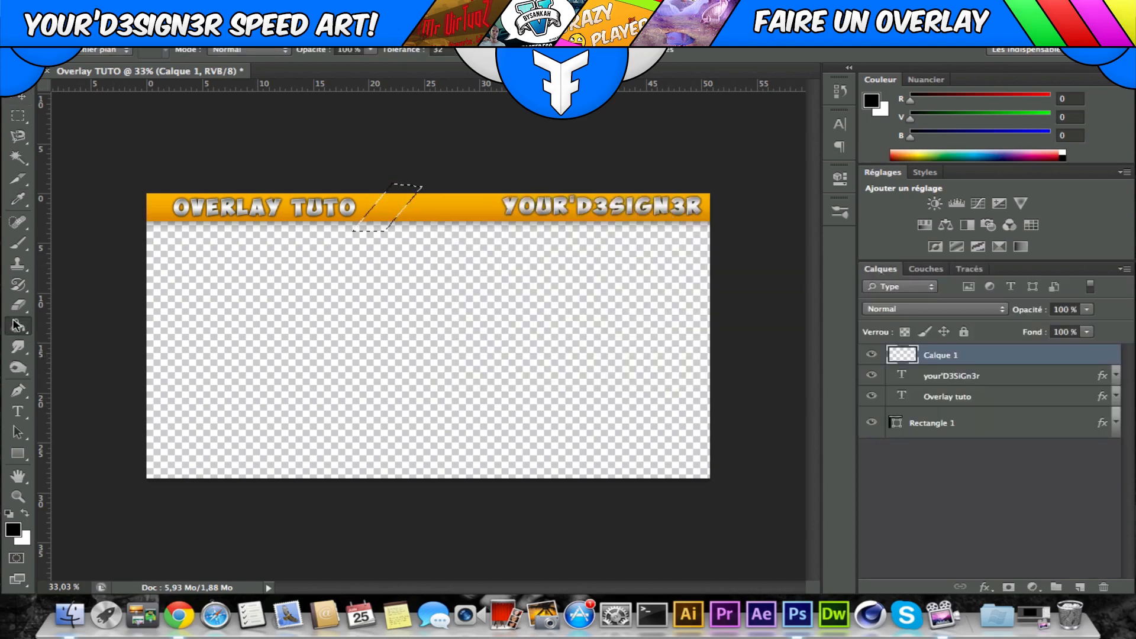
{"action": "left_click", "coordinate": [391, 201]}
{"action": "left_click", "coordinate": [18, 157]}
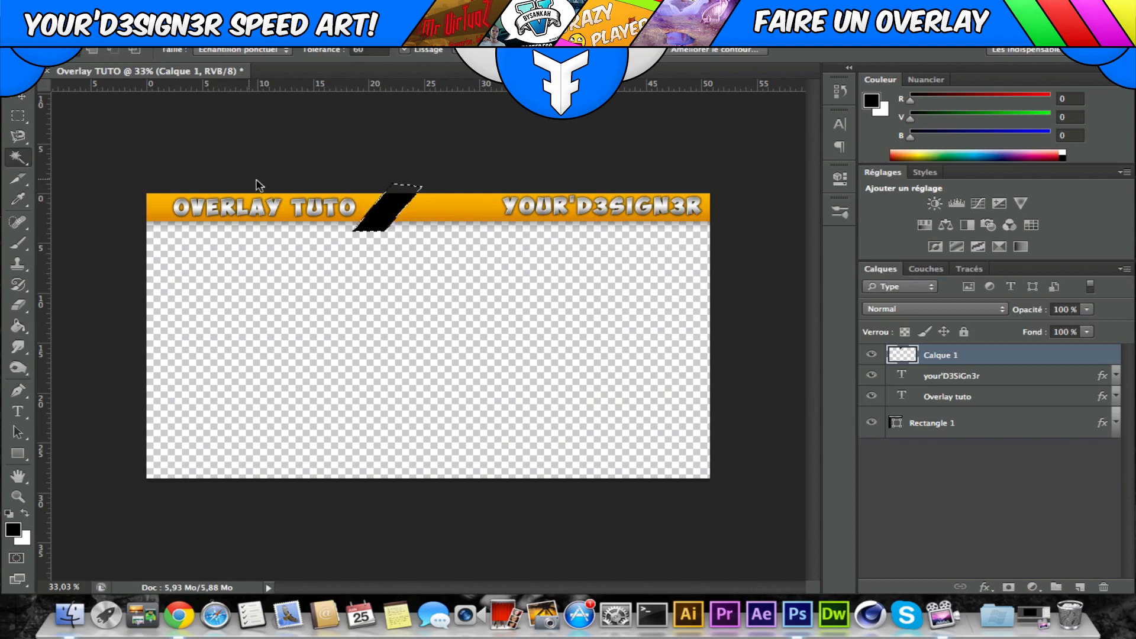
{"action": "left_click", "coordinate": [18, 115]}
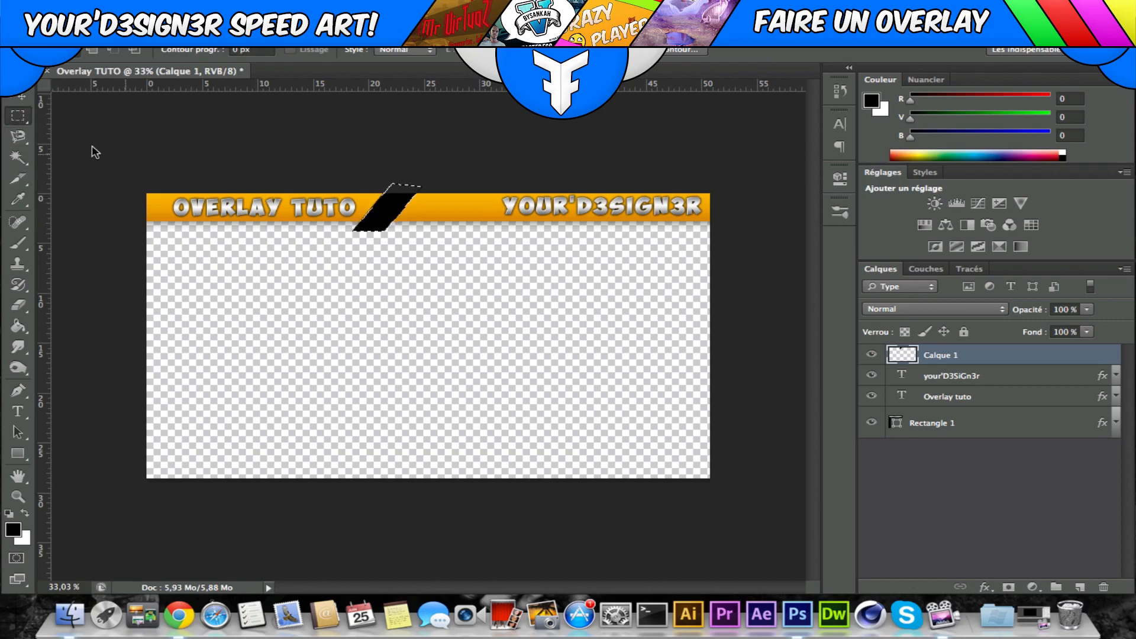
{"action": "right_click", "coordinate": [370, 213]}
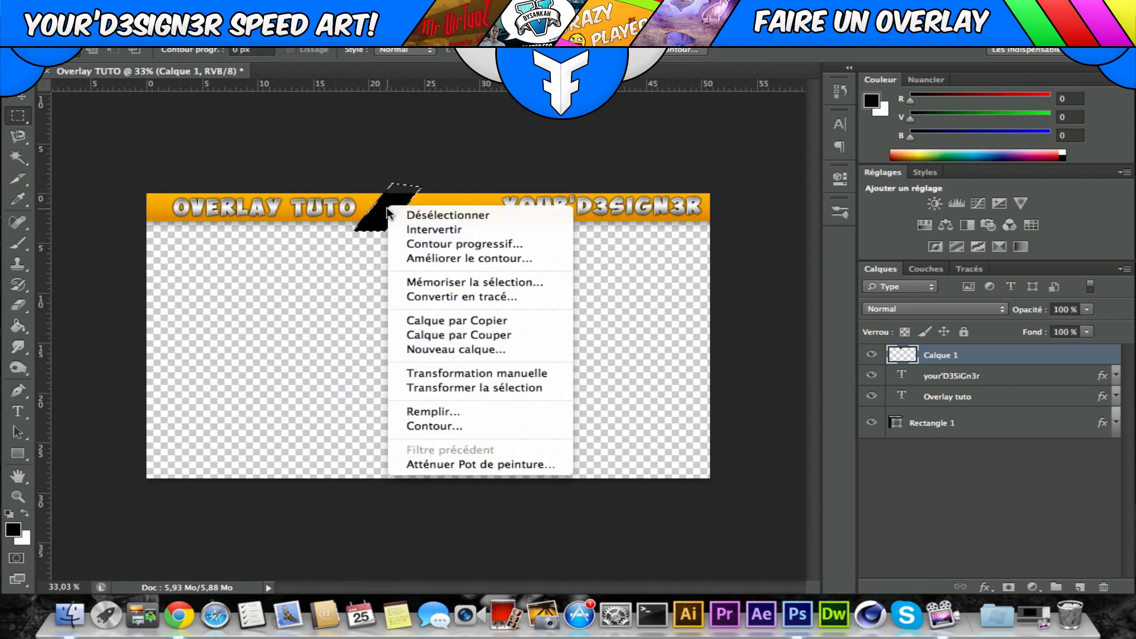
{"action": "left_click", "coordinate": [417, 213]}
{"action": "key", "text": "v"}
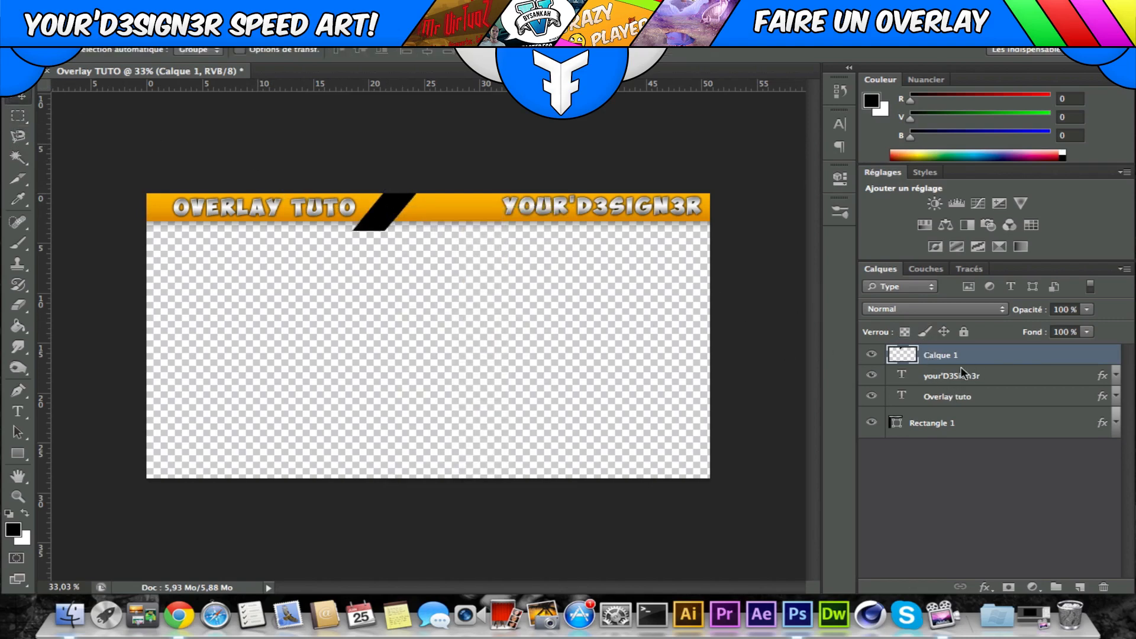
Move the black parallelogram layer beneath both title layers, directly above the bar's rectangle layer.
{"action": "left_click_drag", "start_coordinate": [960, 358], "coordinate": [969, 407]}
{"action": "right_click", "coordinate": [969, 407]}
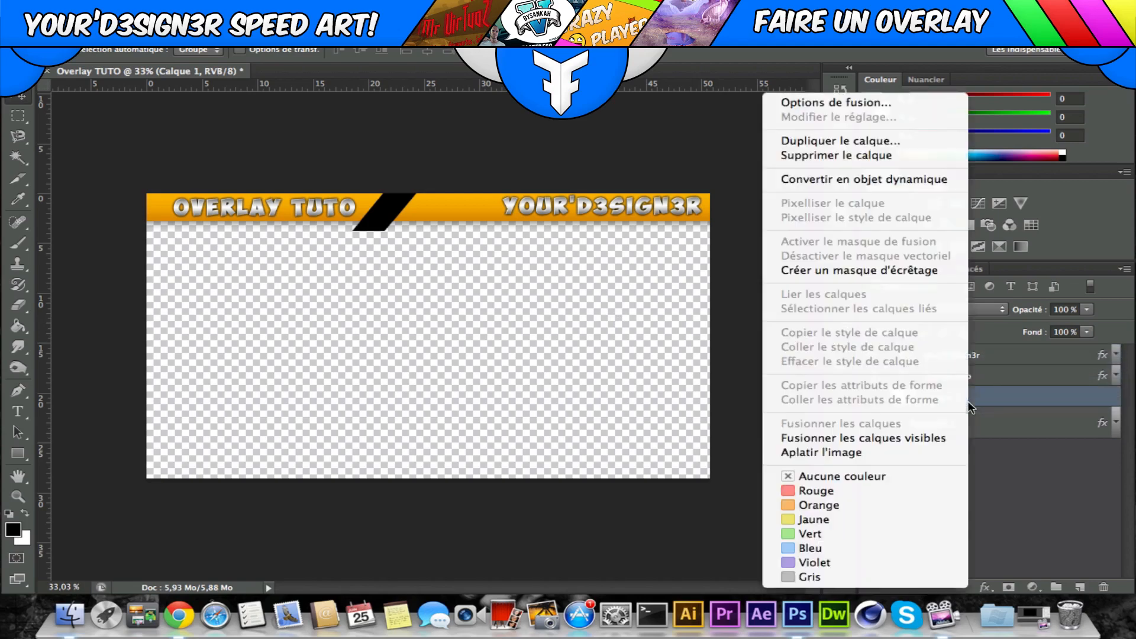
{"action": "left_click", "coordinate": [1043, 466]}
Shift the black parallelogram up until its lower edge lines up with the lower edge of the orange bar.
{"action": "left_click_drag", "start_coordinate": [443, 198], "coordinate": [446, 185]}
{"action": "scroll", "coordinate": [382, 149], "scroll_direction": "up", "scroll_amount": 8}
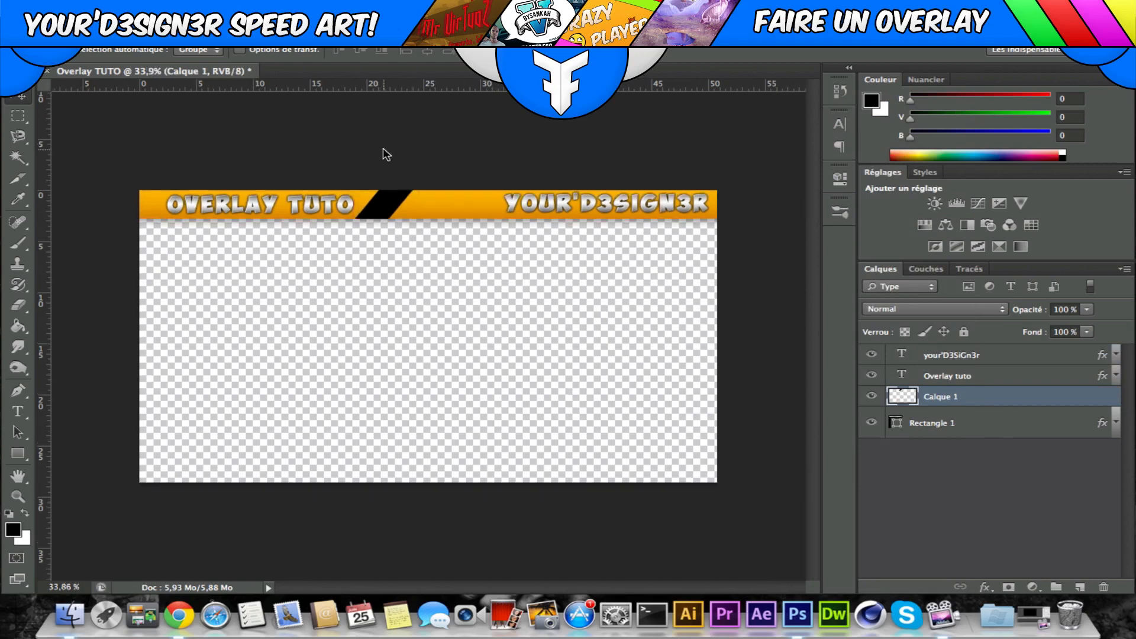
{"action": "scroll", "coordinate": [372, 177], "scroll_direction": "down", "scroll_amount": 6}
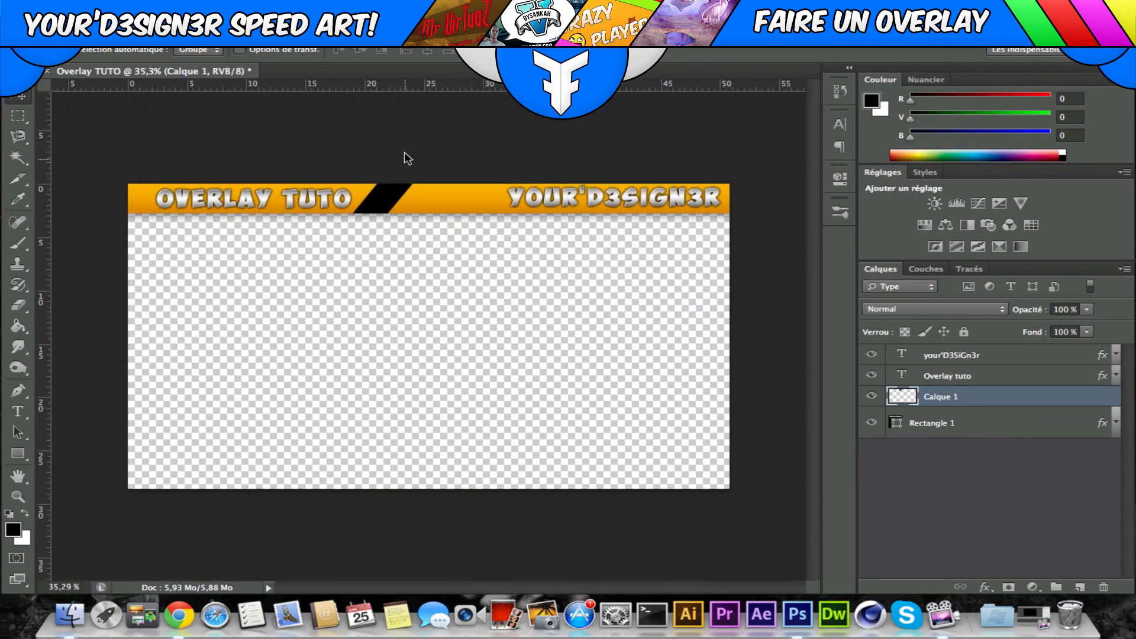
{"action": "scroll", "coordinate": [402, 145], "scroll_direction": "up", "scroll_amount": 1}
{"action": "scroll", "coordinate": [404, 143], "scroll_direction": "up", "scroll_amount": 2}
{"action": "scroll", "coordinate": [388, 198], "scroll_direction": "down", "scroll_amount": 2}
{"action": "scroll", "coordinate": [372, 172], "scroll_direction": "up", "scroll_amount": 10}
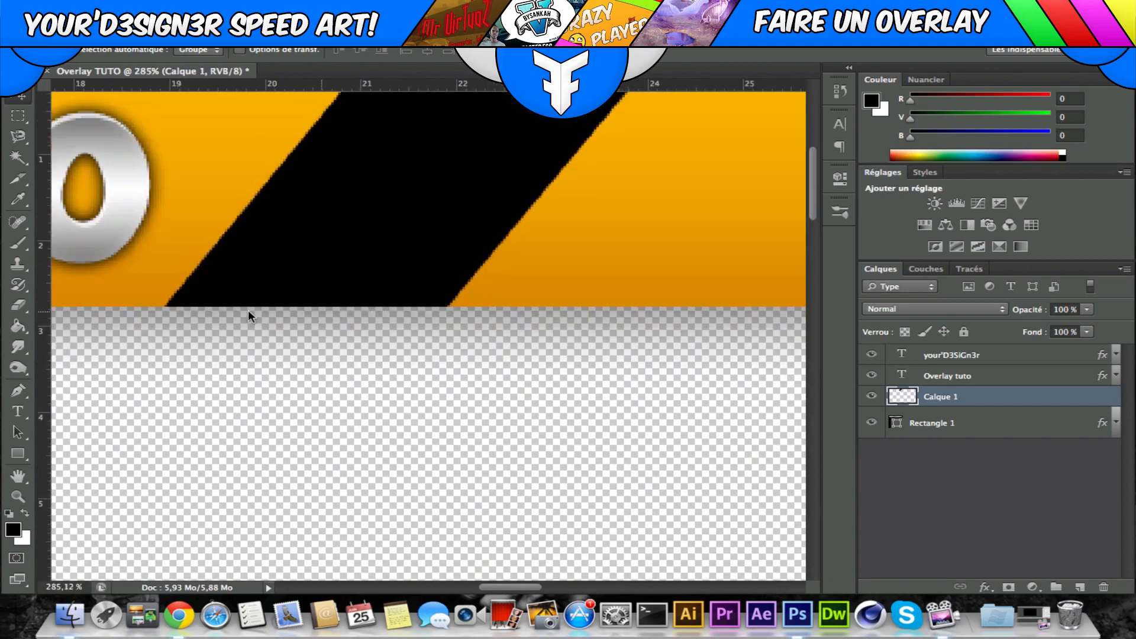
{"action": "scroll", "coordinate": [466, 301], "scroll_direction": "down", "scroll_amount": 10}
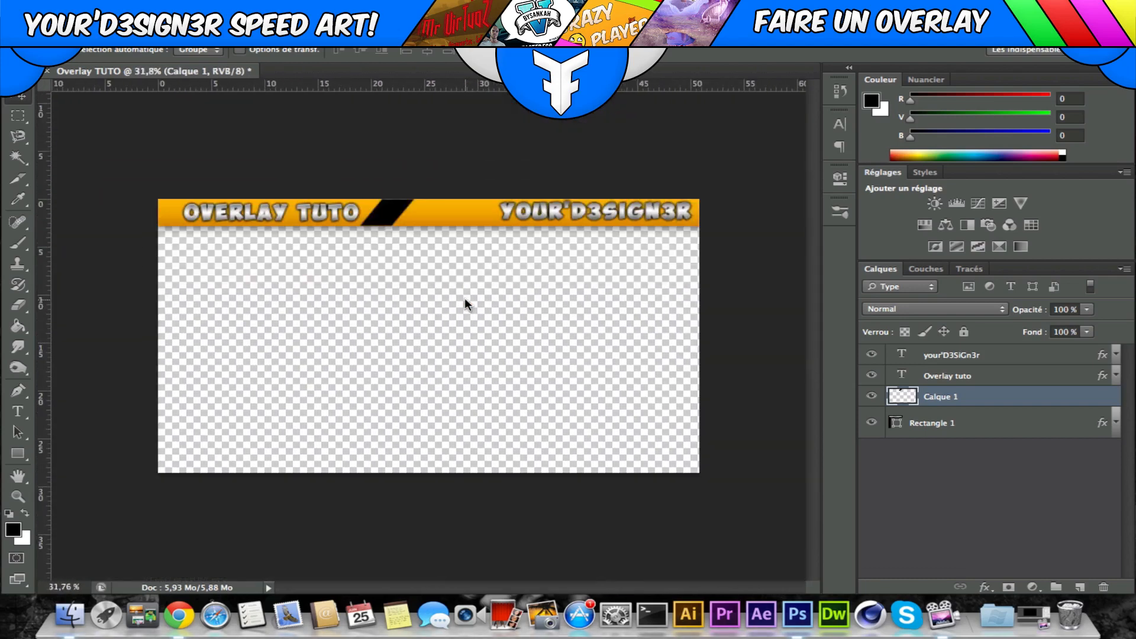
{"action": "scroll", "coordinate": [465, 301], "scroll_direction": "up", "scroll_amount": 1}
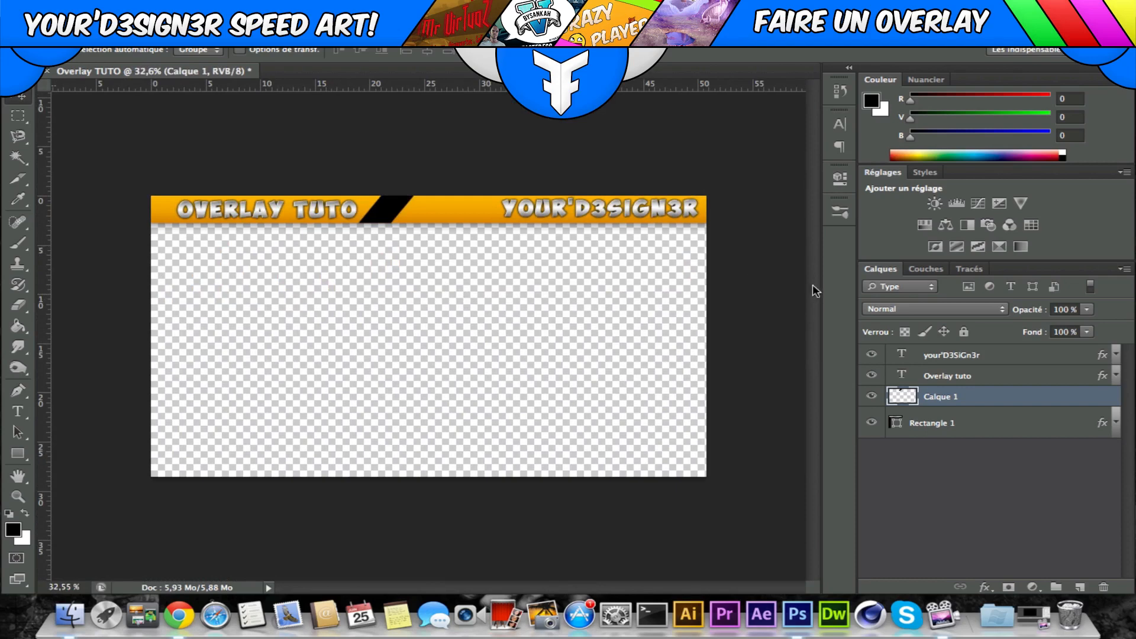
Add a 5 px black outside stroke at 100 % opacity to the parallelogram layer, collapse its effects and deselect it.
{"action": "right_click", "coordinate": [989, 401]}
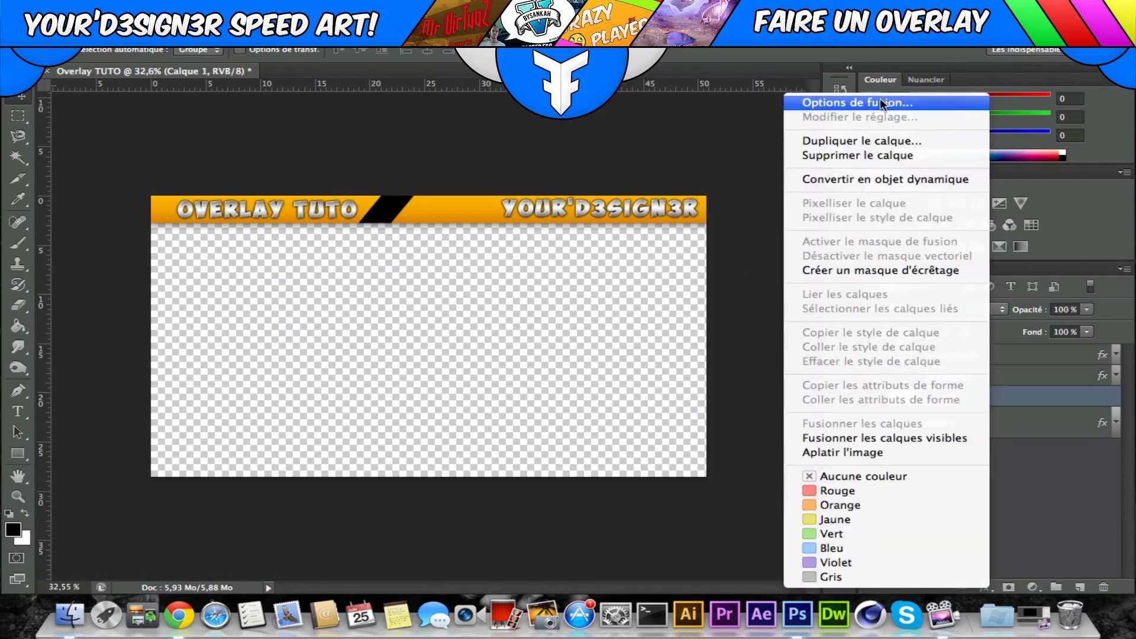
{"action": "left_click", "coordinate": [866, 93]}
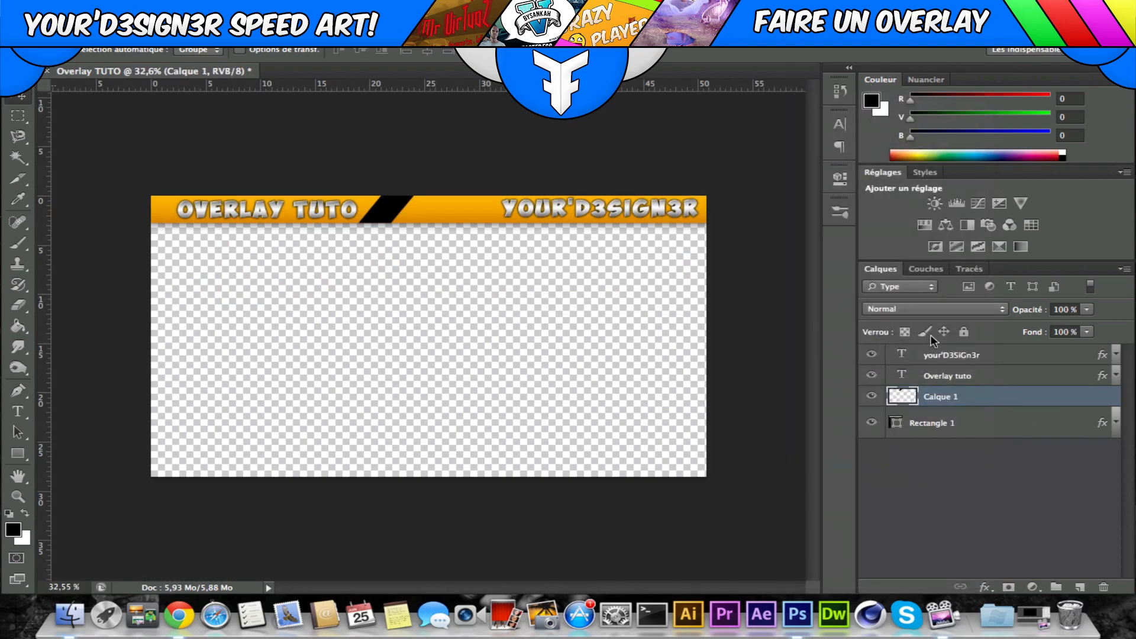
{"action": "right_click", "coordinate": [961, 397]}
{"action": "left_click", "coordinate": [854, 104]}
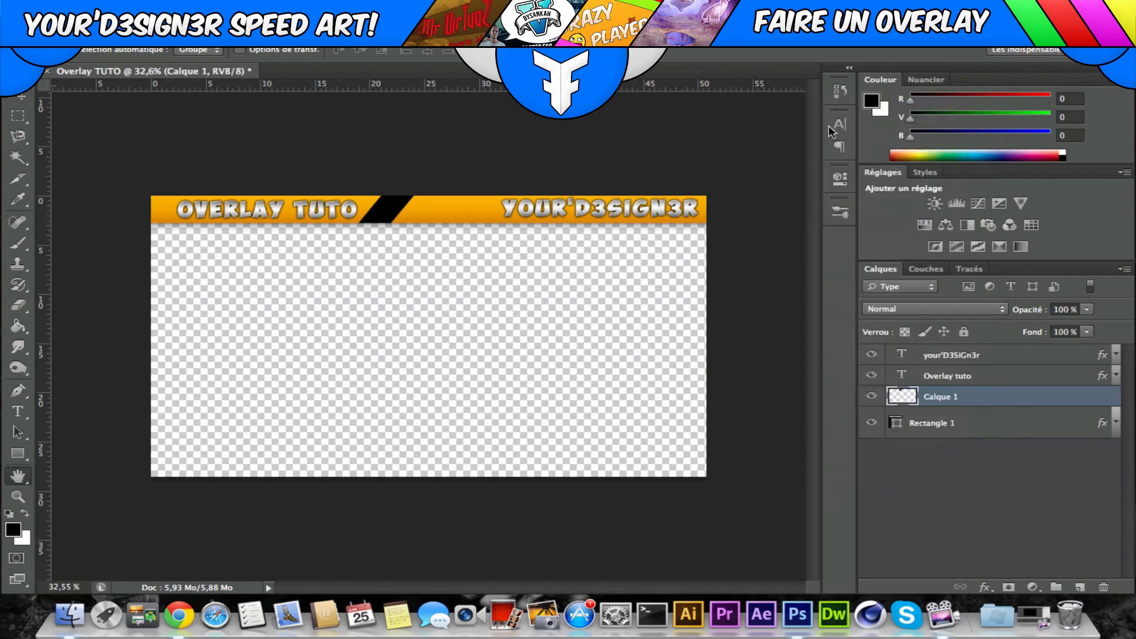
{"action": "left_click_drag", "start_coordinate": [326, 256], "coordinate": [471, 257]}
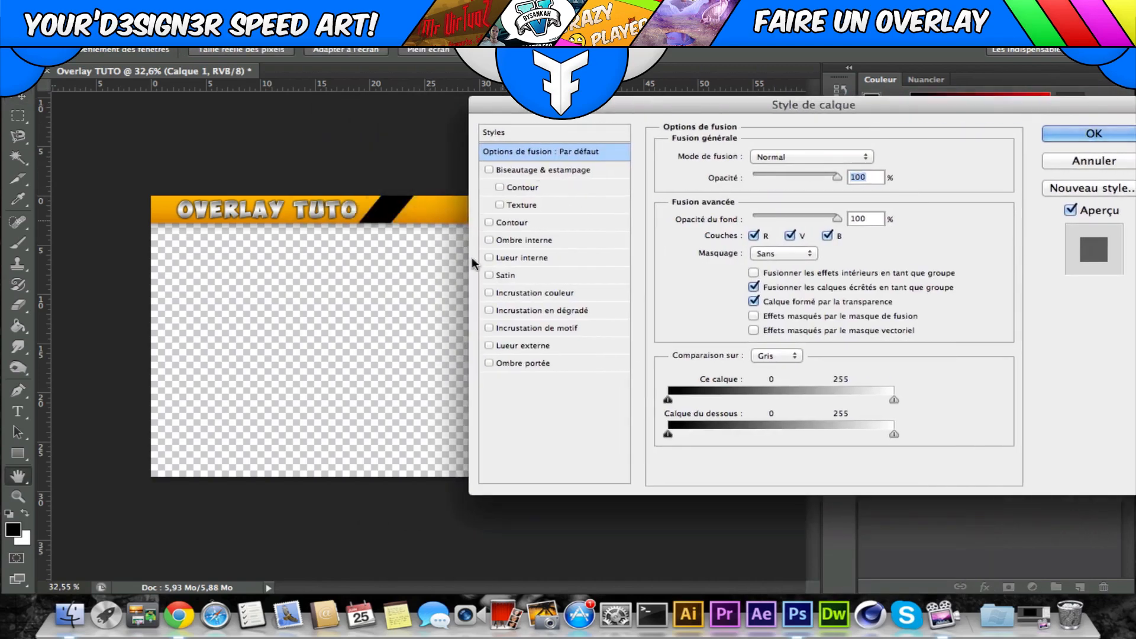
{"action": "left_click", "coordinate": [489, 223]}
{"action": "left_click", "coordinate": [527, 221]}
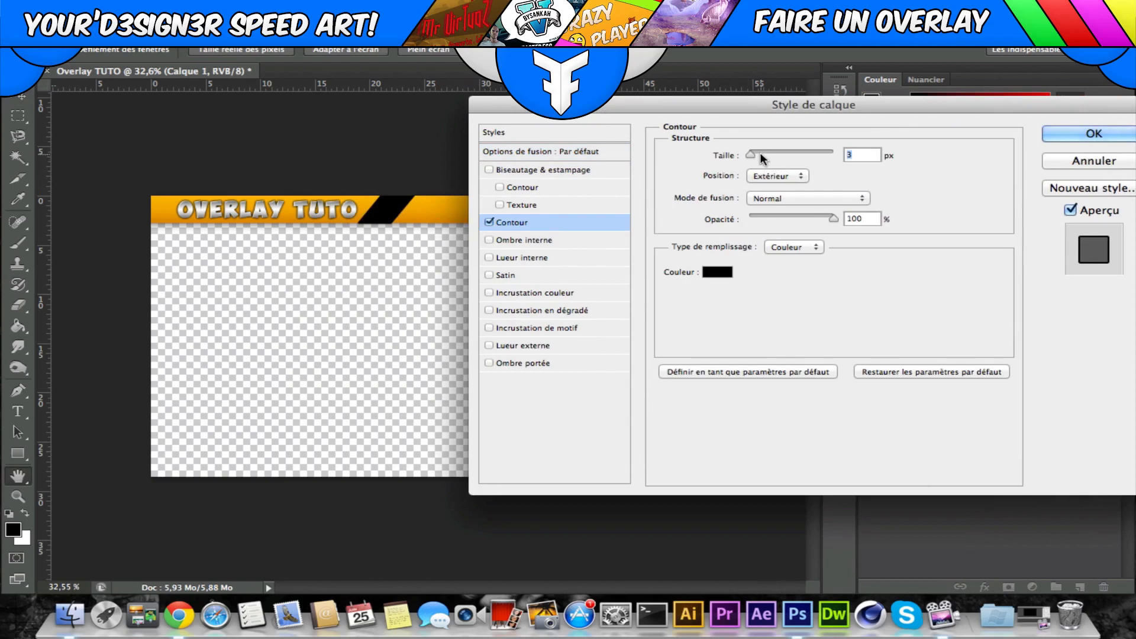
{"action": "left_click_drag", "start_coordinate": [760, 152], "coordinate": [757, 151]}
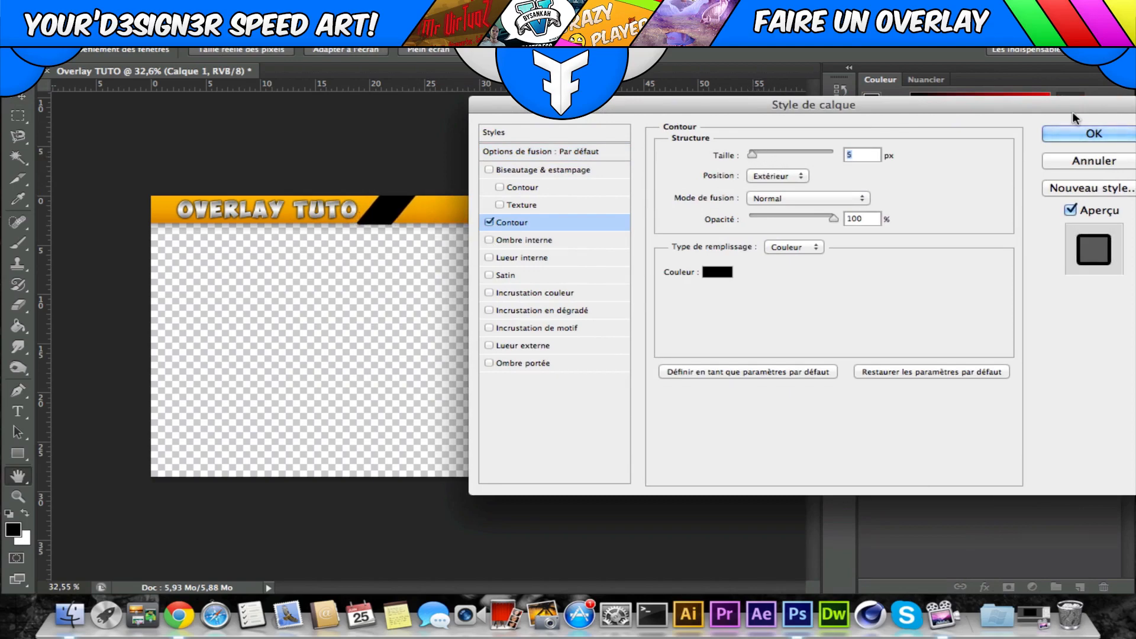
{"action": "left_click", "coordinate": [1095, 133]}
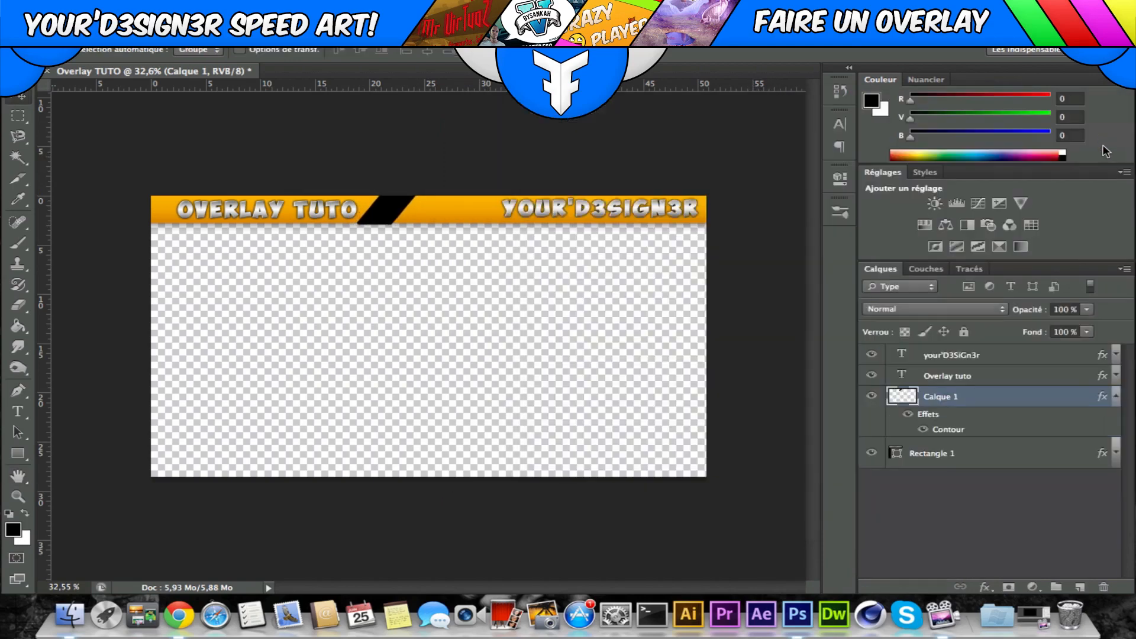
{"action": "left_click", "coordinate": [1116, 396]}
{"action": "left_click", "coordinate": [1027, 472]}
Search the computer for "call of duty" and place the image Call_Of_Duty__Ghosts_14013902574256.jpg into the overlay.
{"action": "left_click", "coordinate": [1083, 9]}
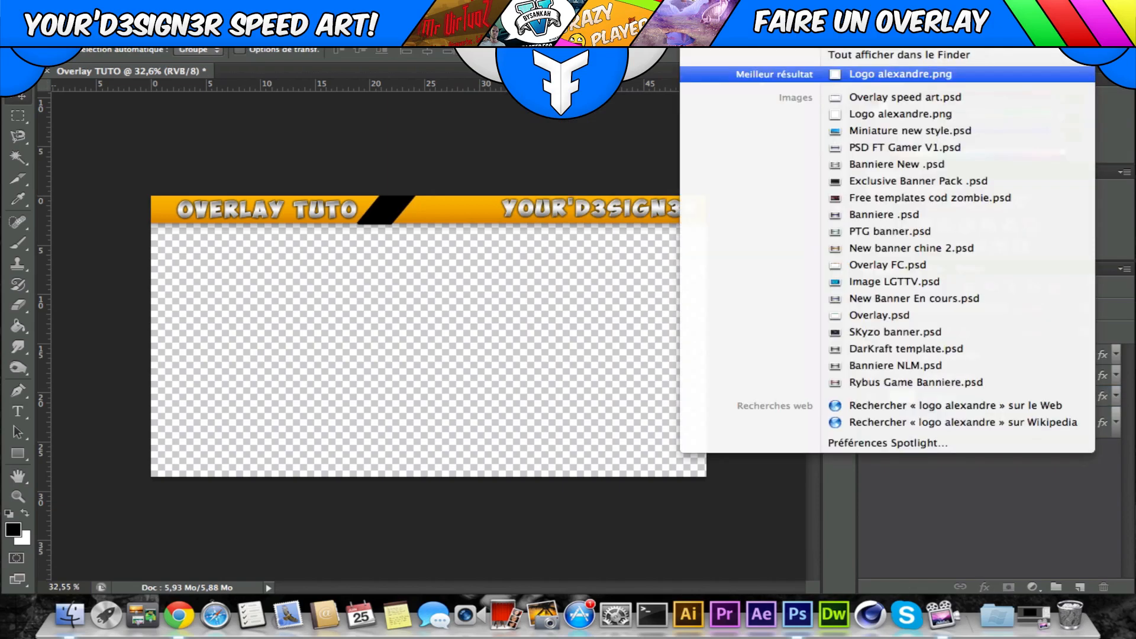
{"action": "key", "text": "BackSpace"}
{"action": "type", "text": "call"}
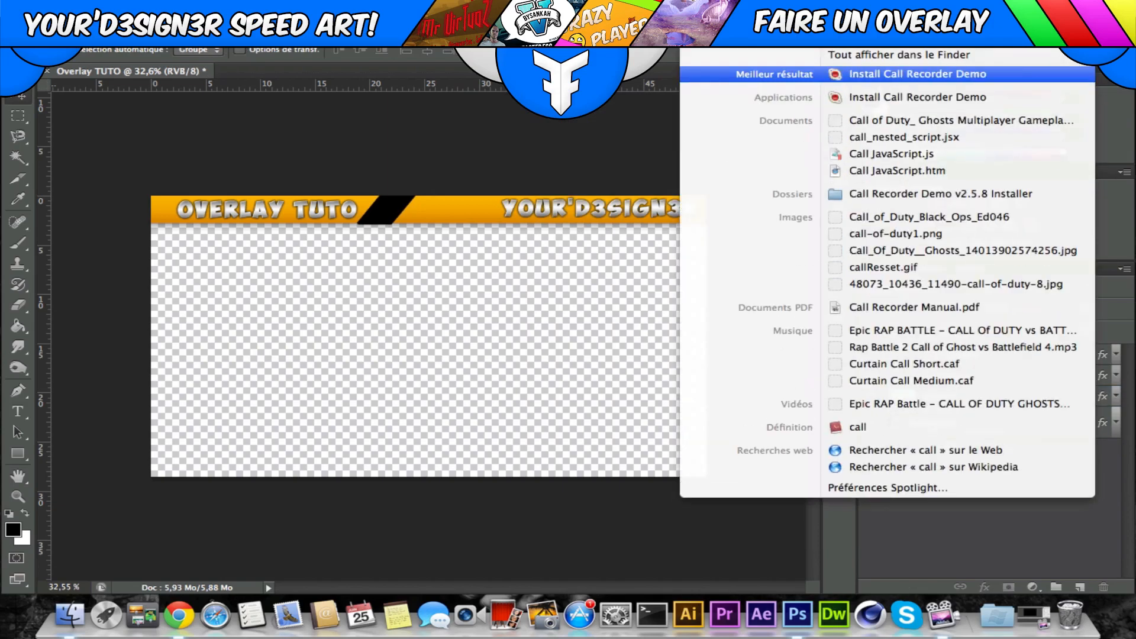
{"action": "type", "text": " of duty"}
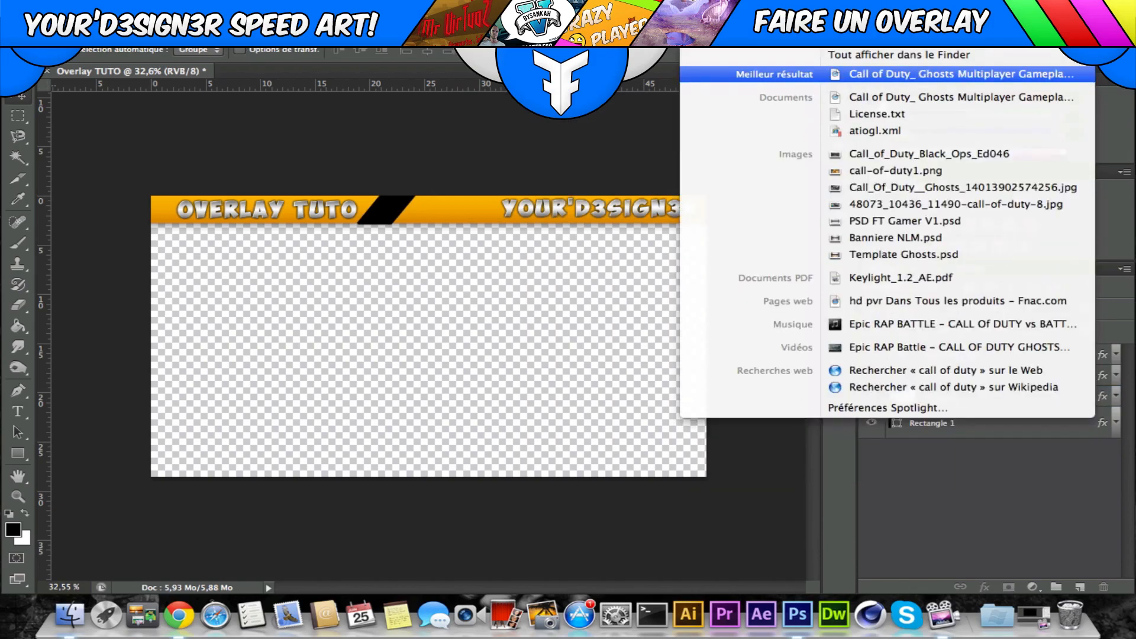
{"action": "mouse_move", "coordinate": [964, 152]}
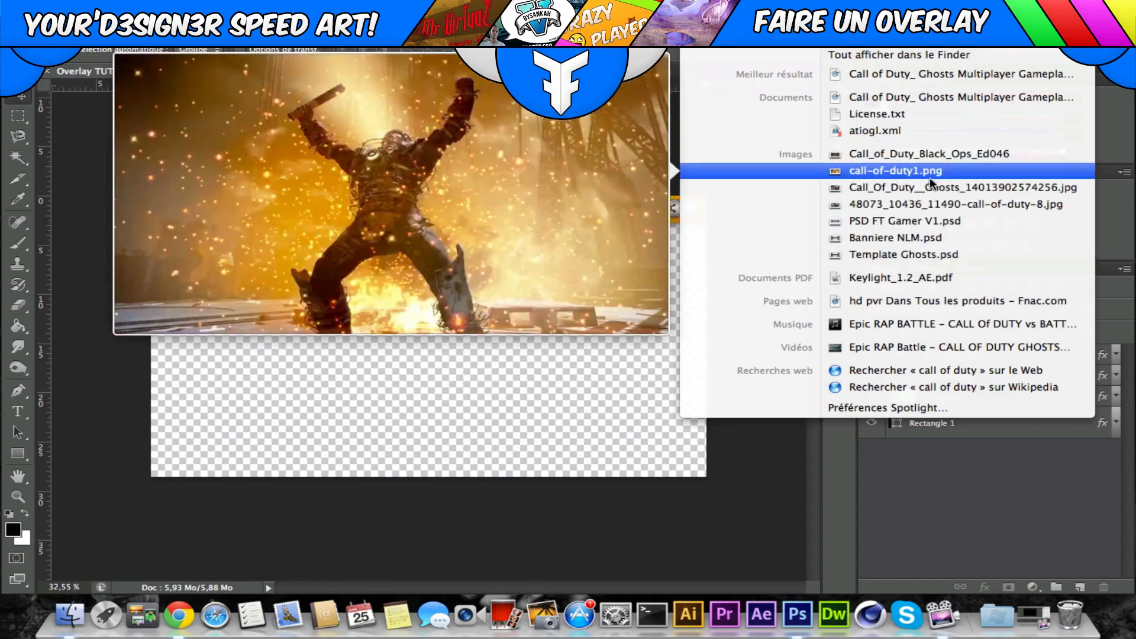
{"action": "left_click_drag", "start_coordinate": [929, 187], "coordinate": [372, 243]}
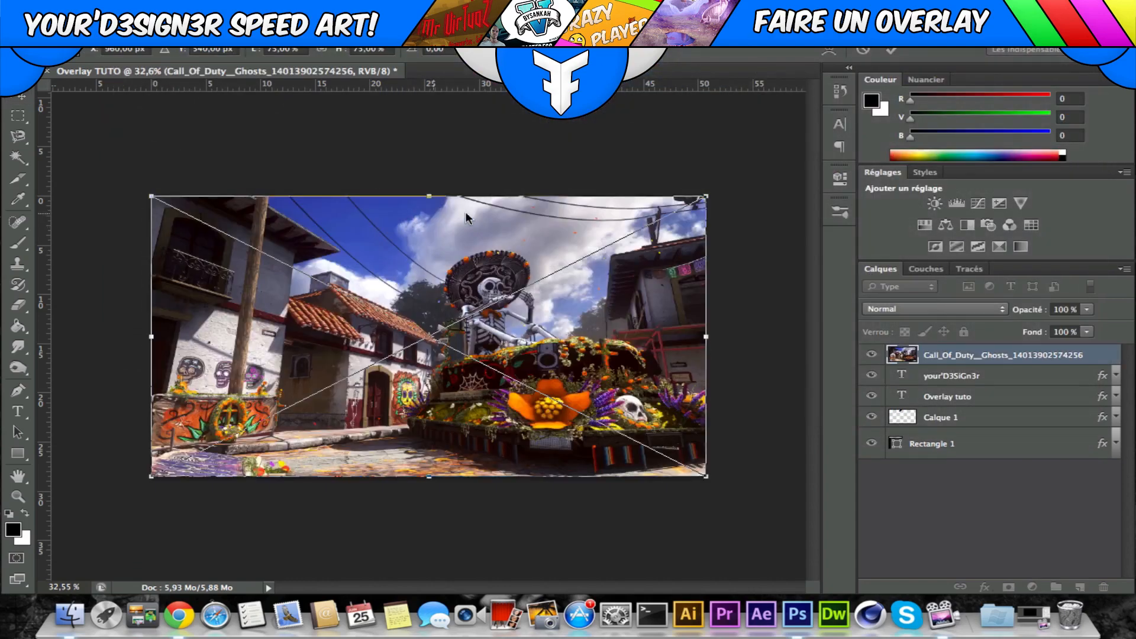
Scale the placed Ghosts image to about 16 %, position it over the black parallelogram and commit the import.
{"action": "left_click_drag", "start_coordinate": [707, 198], "coordinate": [401, 210]}
{"action": "scroll", "coordinate": [363, 181], "scroll_direction": "up", "scroll_amount": 5}
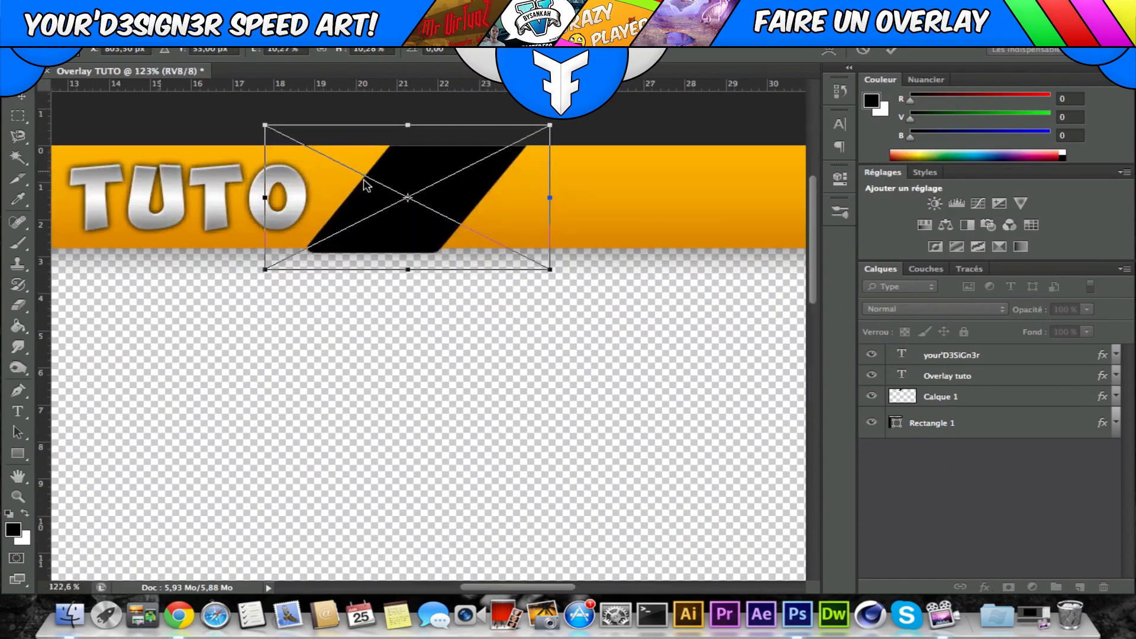
{"action": "left_click_drag", "start_coordinate": [550, 125], "coordinate": [715, 152]}
{"action": "left_click_drag", "start_coordinate": [570, 294], "coordinate": [445, 355]}
{"action": "key", "text": "v"}
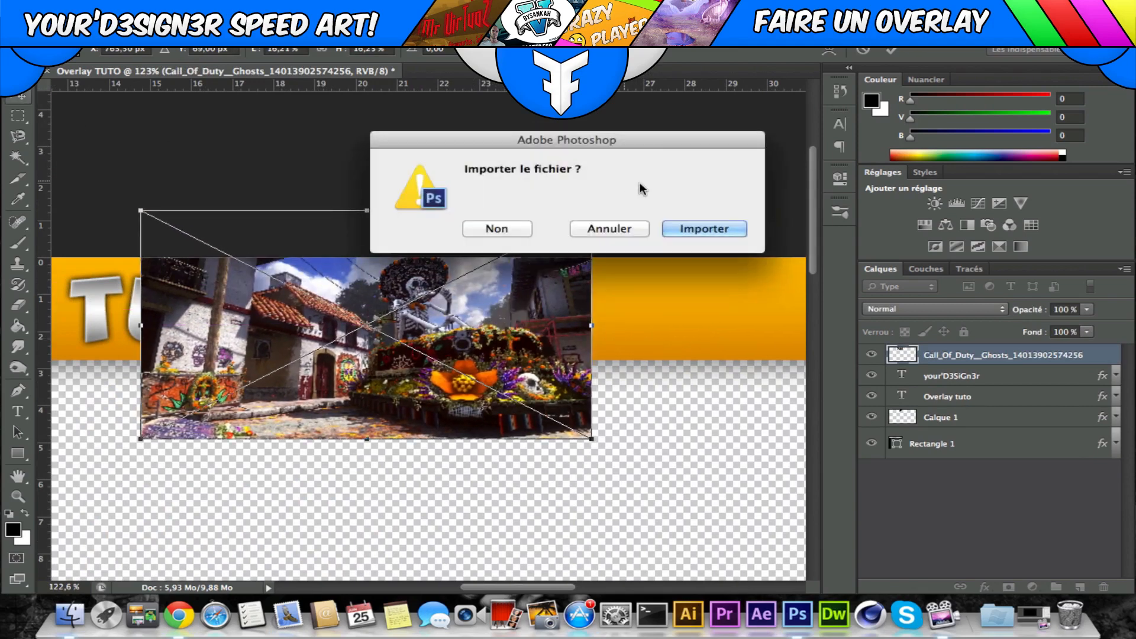
{"action": "left_click", "coordinate": [705, 229]}
{"action": "scroll", "coordinate": [709, 229], "scroll_direction": "down", "scroll_amount": 3}
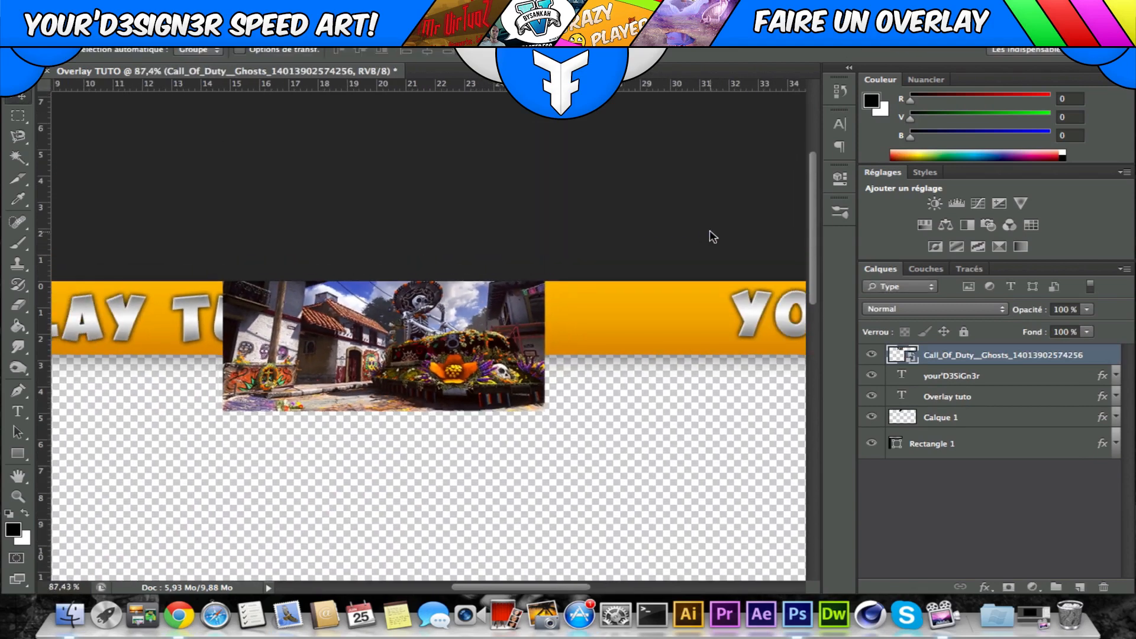
{"action": "mouse_move", "coordinate": [555, 338]}
{"action": "left_mouse_down"}
{"action": "mouse_move", "coordinate": [603, 331]}
{"action": "mouse_move", "coordinate": [557, 338]}
{"action": "left_mouse_up"}
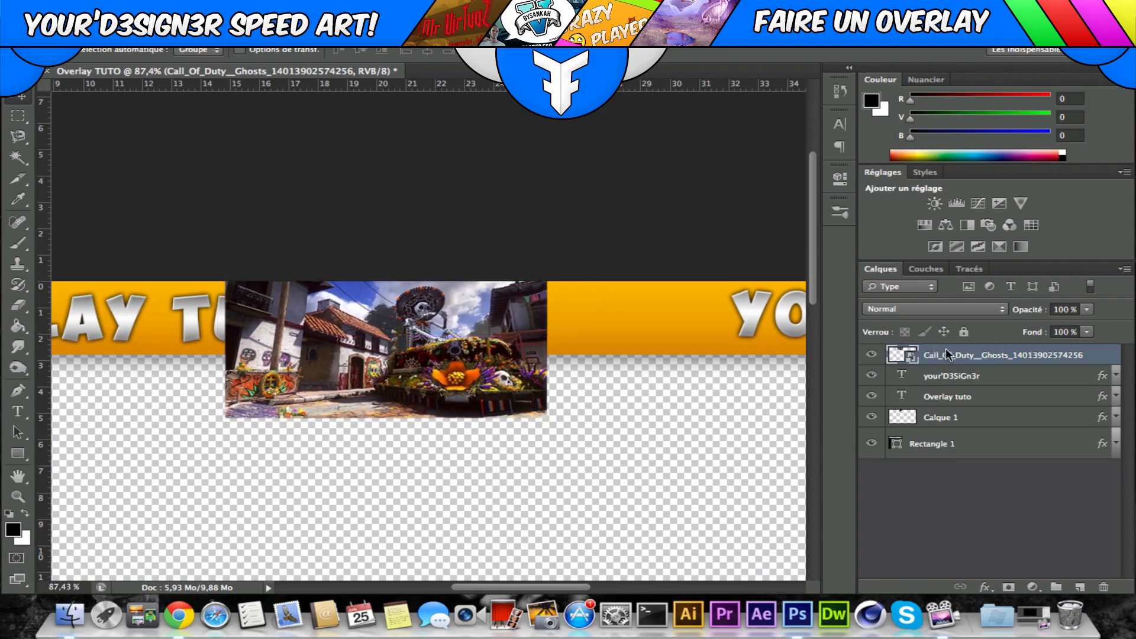
Move the Ghosts image layer directly above the parallelogram layer, clip it to that shape and reposition the picture inside it.
{"action": "left_click_drag", "start_coordinate": [946, 350], "coordinate": [985, 403]}
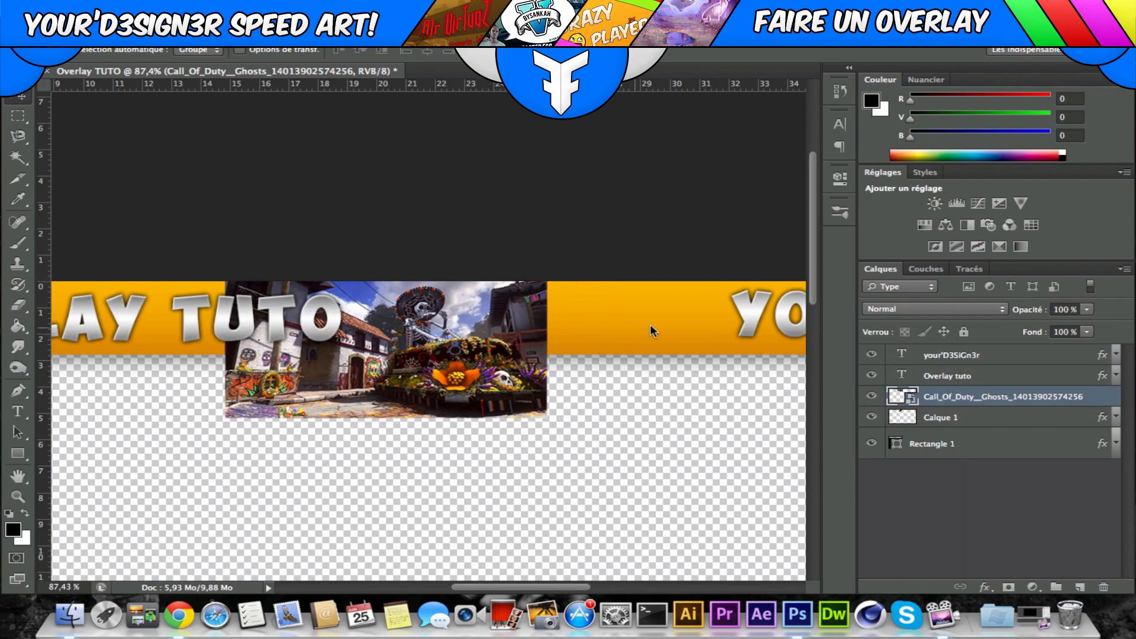
{"action": "right_click", "coordinate": [965, 402]}
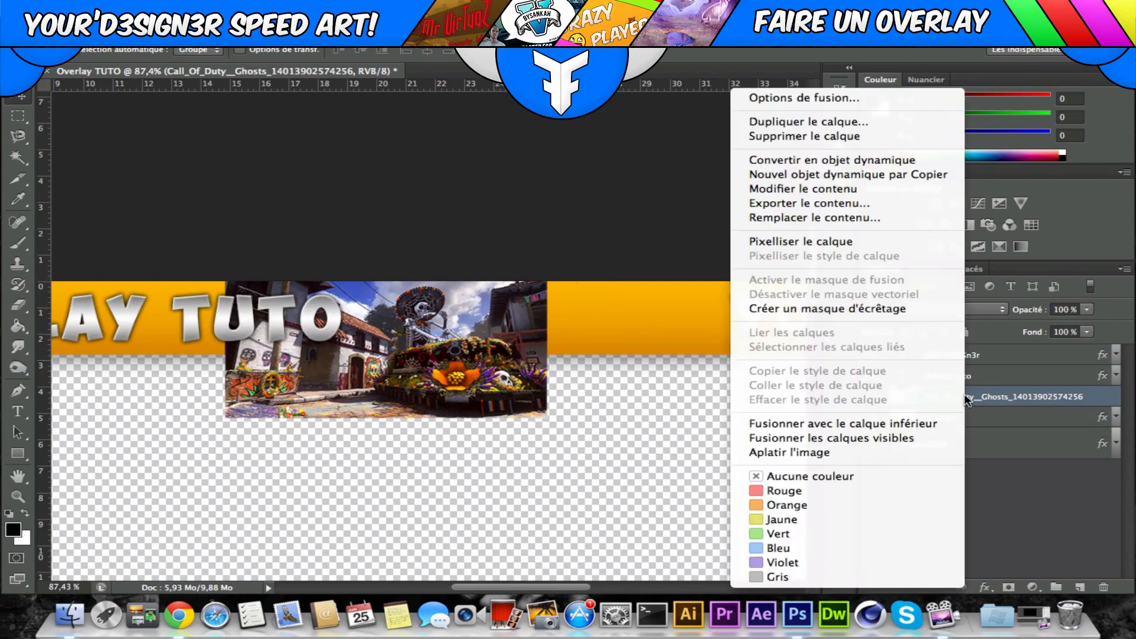
{"action": "left_click", "coordinate": [889, 308]}
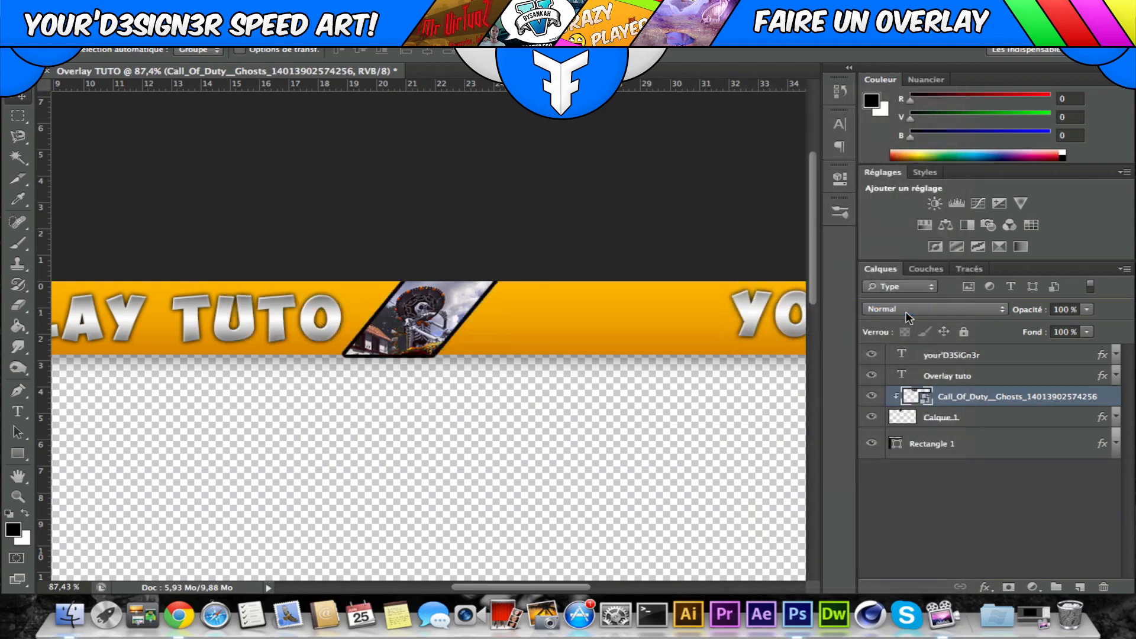
{"action": "left_click_drag", "start_coordinate": [458, 314], "coordinate": [431, 309]}
Nudge the parallelogram up to fit the bar, recentre the skeleton of the Ghosts image inside it and deselect the layers.
{"action": "left_click", "coordinate": [985, 417]}
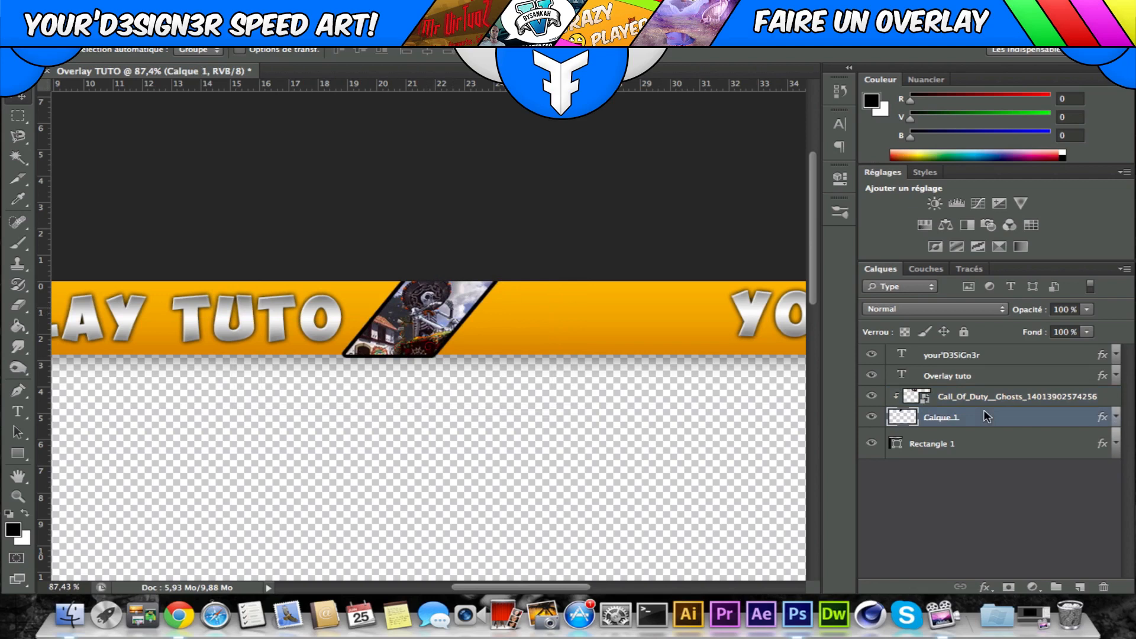
{"action": "key", "text": "Up"}
{"action": "key", "text": "Up"}
{"action": "key", "text": "Up"}
{"action": "key", "text": "Up"}
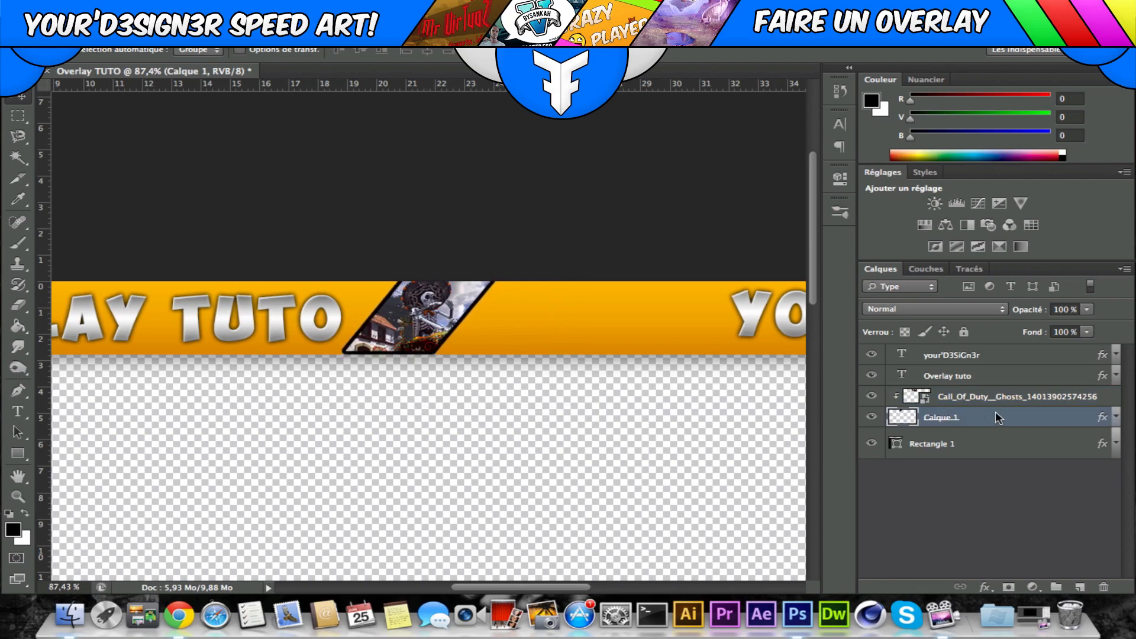
{"action": "left_click", "coordinate": [992, 395]}
{"action": "left_click_drag", "start_coordinate": [520, 324], "coordinate": [506, 322]}
{"action": "left_click", "coordinate": [993, 489]}
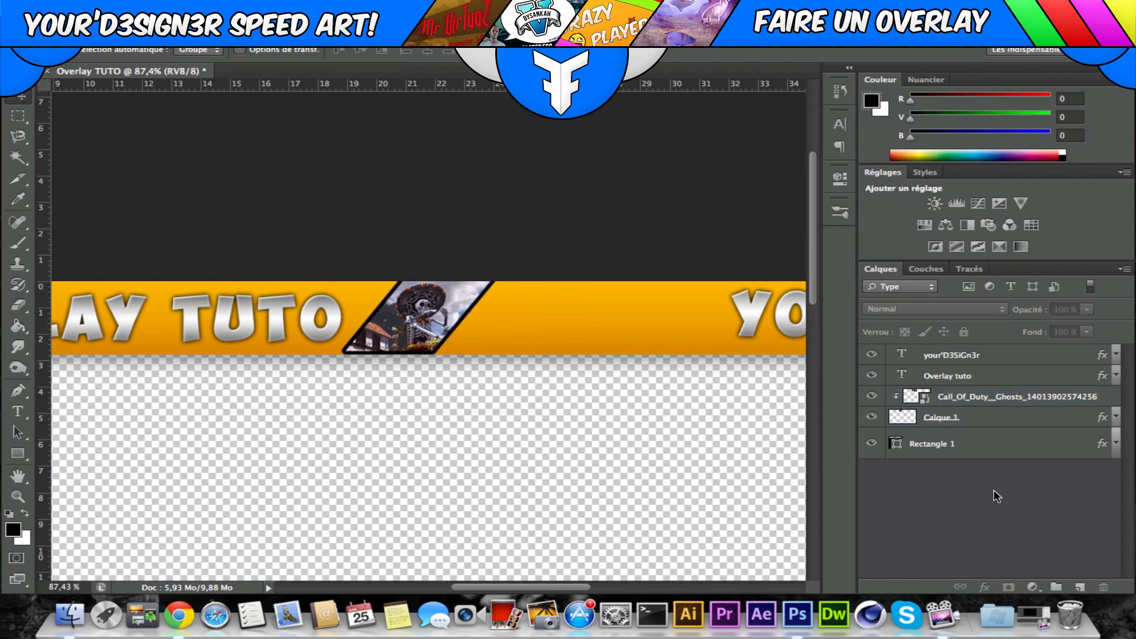
Duplicate the parallelogram directly beside the original on the bar and move the Ghosts image layer beneath the copy.
{"action": "left_click", "coordinate": [974, 415]}
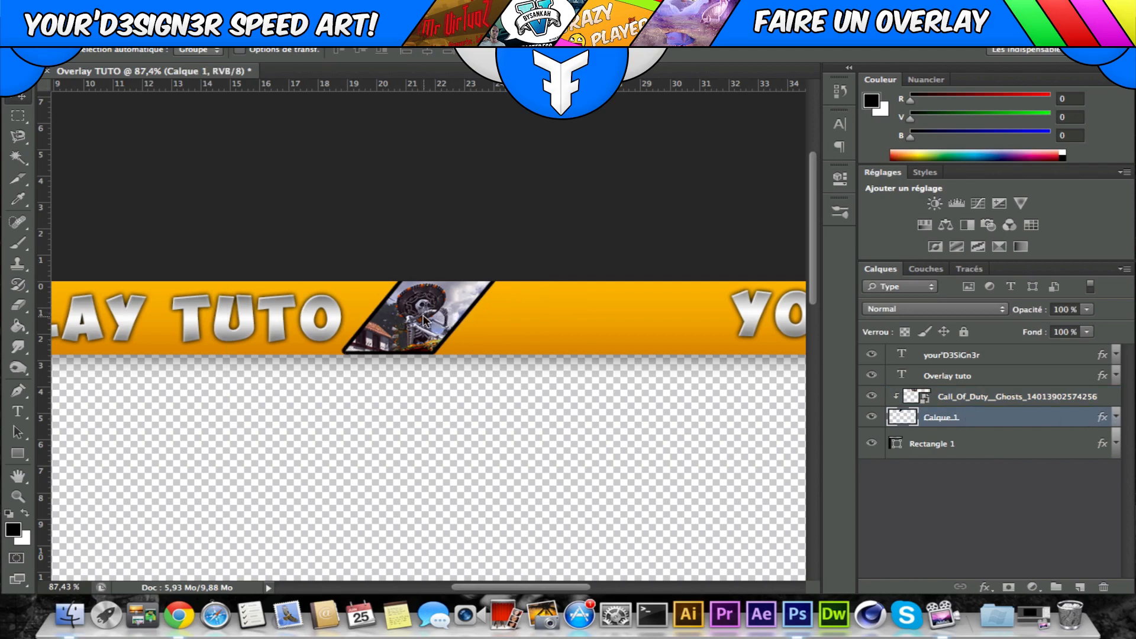
{"action": "left_click_drag", "start_coordinate": [432, 320], "coordinate": [515, 320]}
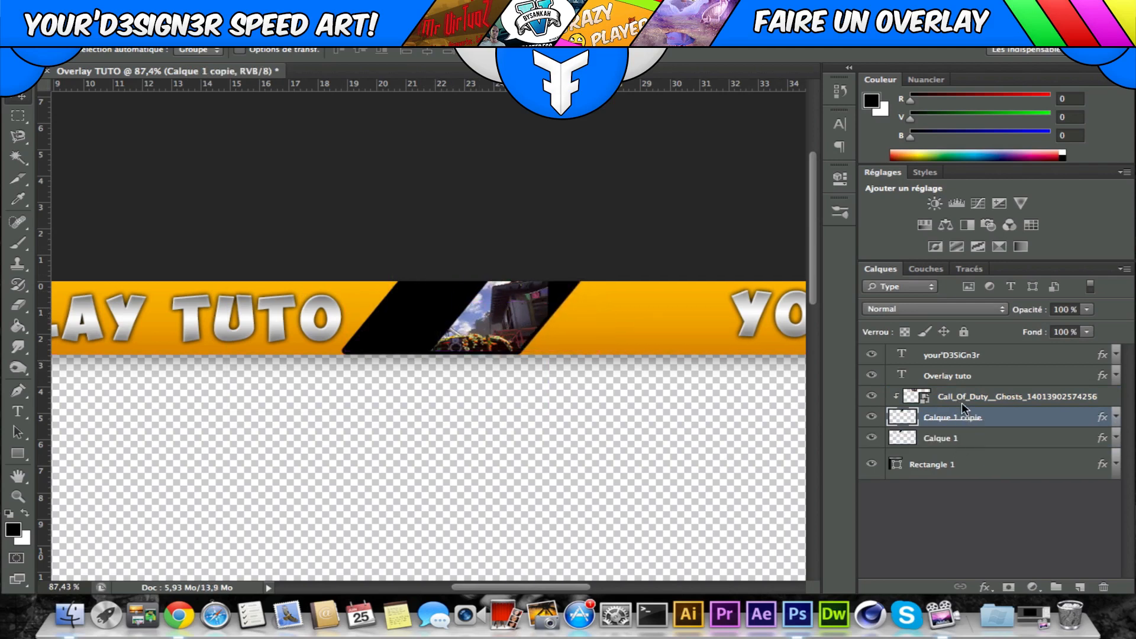
{"action": "left_click_drag", "start_coordinate": [961, 402], "coordinate": [962, 426]}
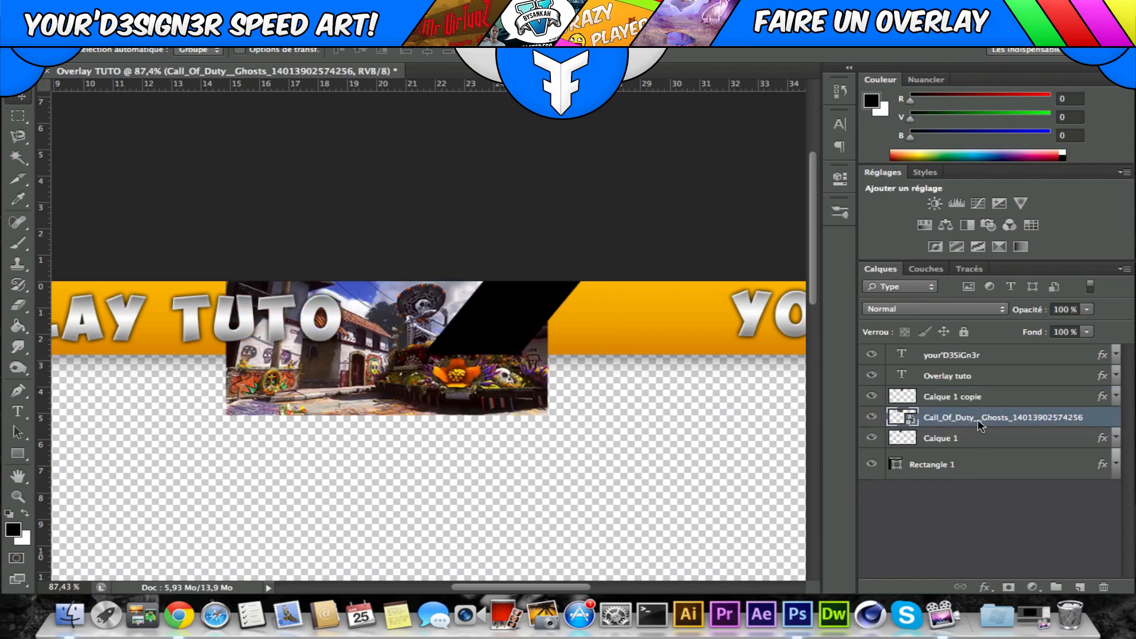
Clip the Ghosts image to the original parallelogram again and reposition the picture inside it.
{"action": "right_click", "coordinate": [977, 419]}
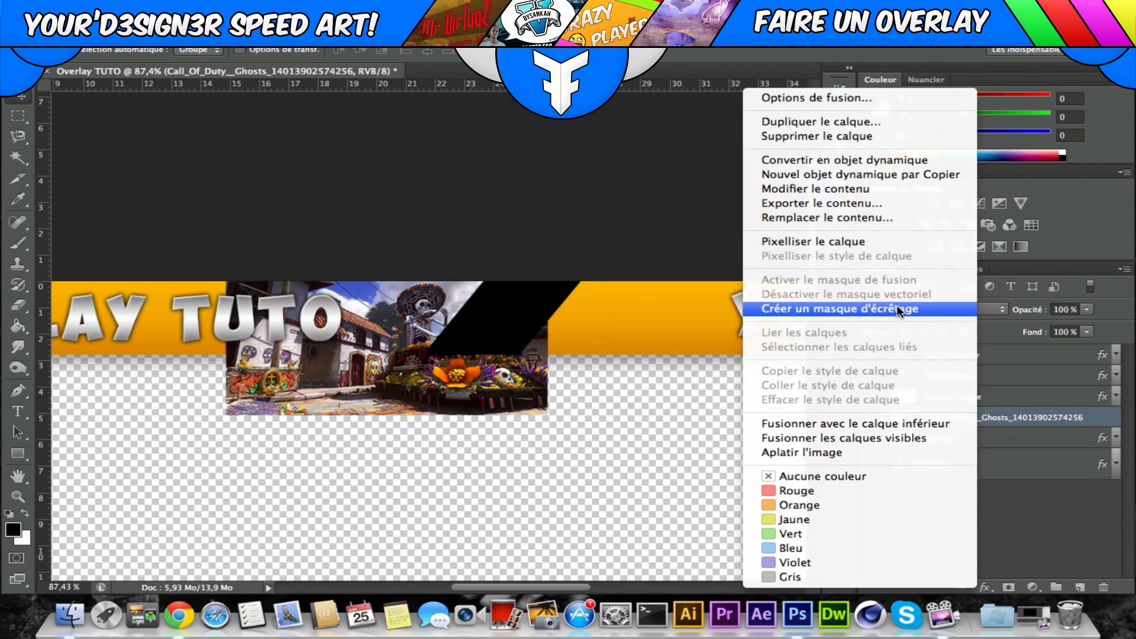
{"action": "left_click", "coordinate": [897, 308]}
{"action": "left_click_drag", "start_coordinate": [974, 427], "coordinate": [948, 417]}
{"action": "right_click", "coordinate": [949, 417]}
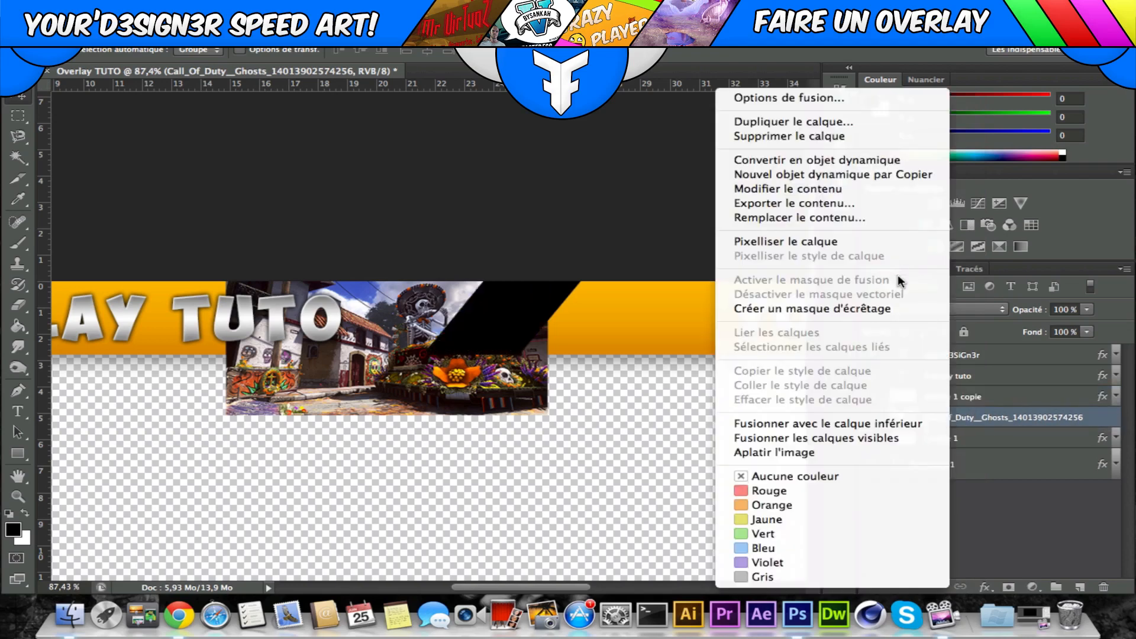
{"action": "left_click", "coordinate": [896, 310]}
{"action": "left_click_drag", "start_coordinate": [642, 322], "coordinate": [570, 293]}
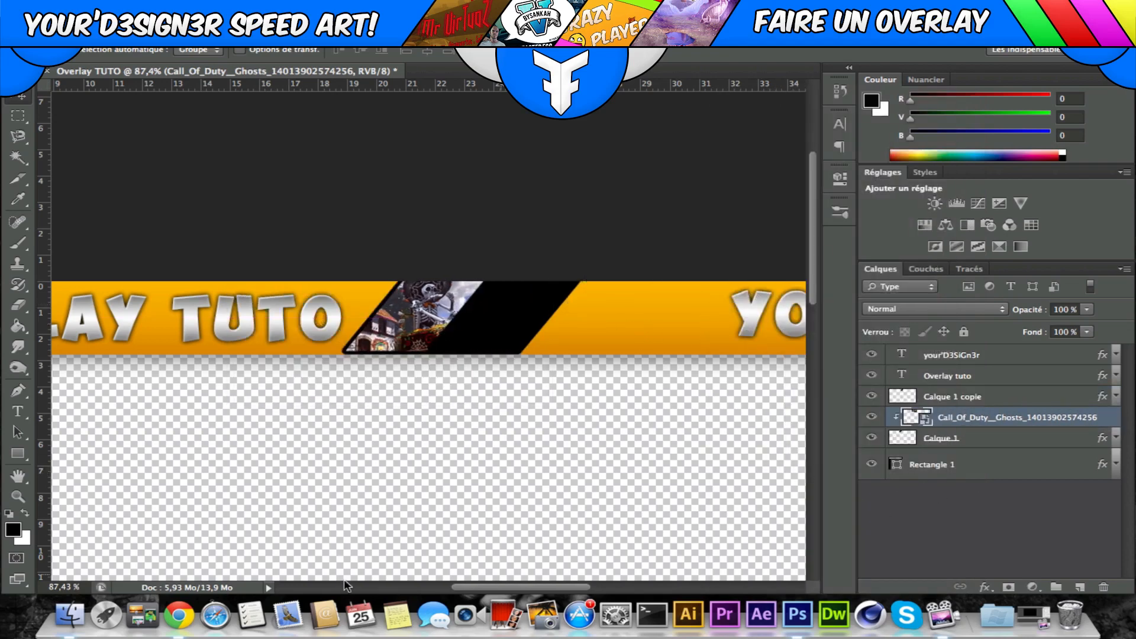
Search the computer for "gta" and place the GTA-Grand-Theft-Auto-5-V-07 image into the overlay document.
{"action": "key", "text": "super+space"}
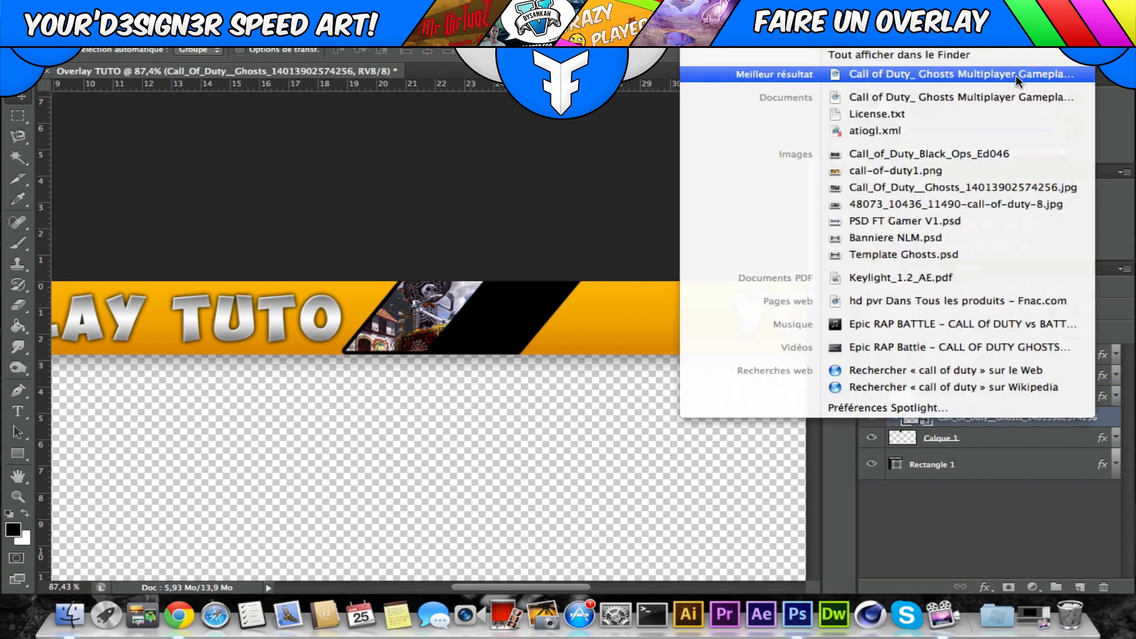
{"action": "type", "text": "gta"}
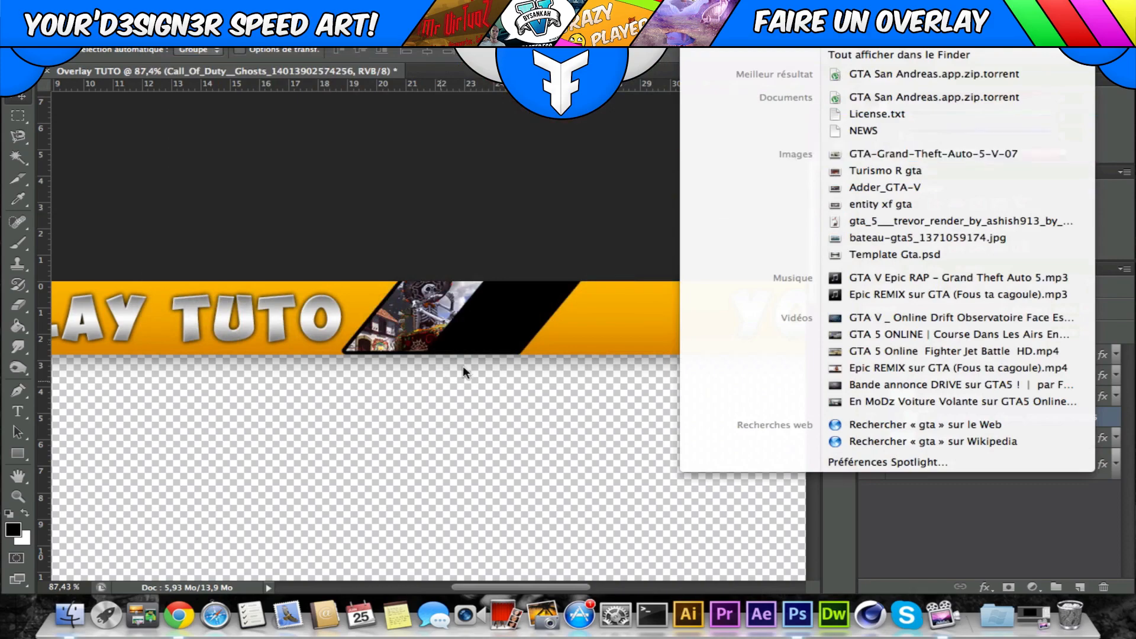
{"action": "left_click_drag", "start_coordinate": [462, 365], "coordinate": [459, 369]}
{"action": "left_click_drag", "start_coordinate": [520, 337], "coordinate": [191, 476]}
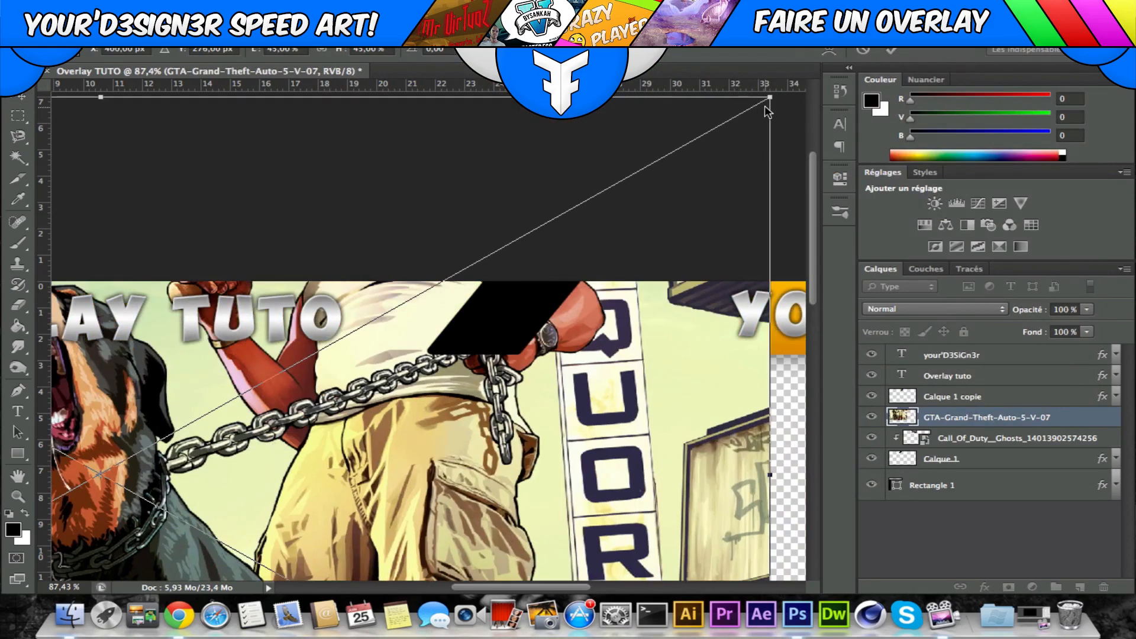
Scale the GTA image down to about 6.2%, position it over the second parallelogram on the bar and commit the placement.
{"action": "left_click_drag", "start_coordinate": [767, 99], "coordinate": [433, 384]}
{"action": "scroll", "coordinate": [168, 514], "scroll_direction": "down", "scroll_amount": 5}
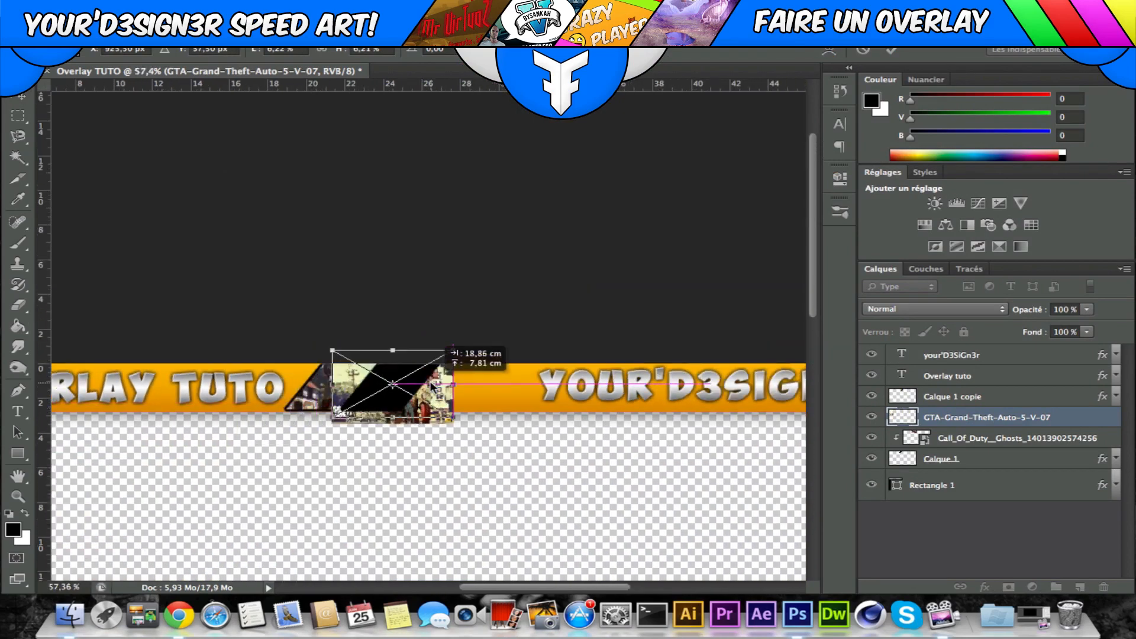
{"action": "scroll", "coordinate": [433, 387], "scroll_direction": "up", "scroll_amount": 3}
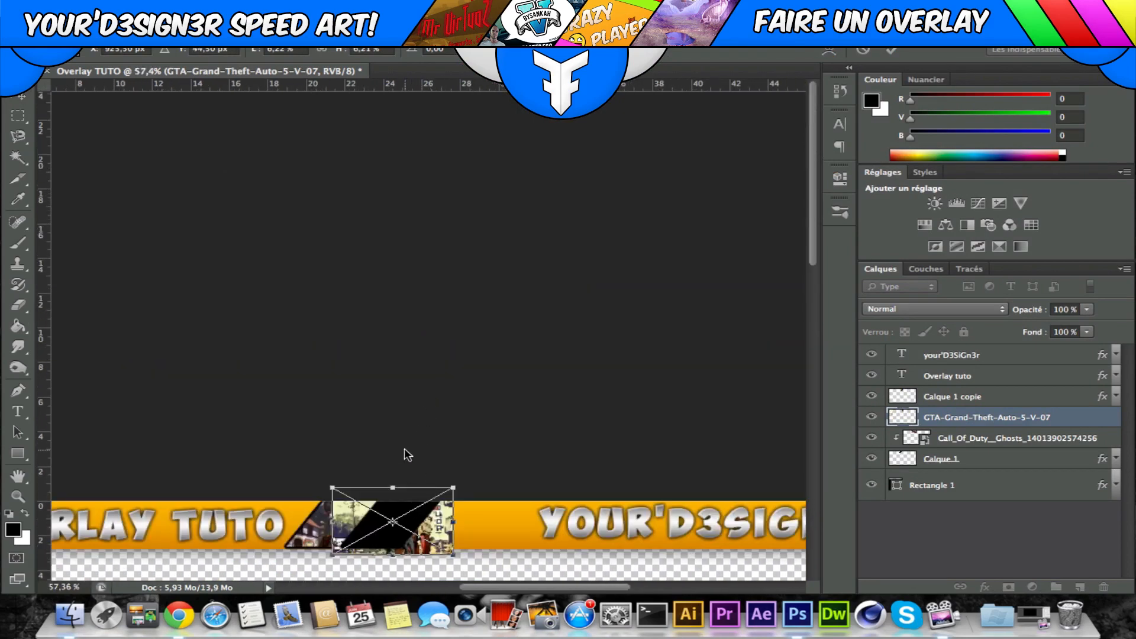
{"action": "left_click", "coordinate": [19, 96]}
{"action": "left_click", "coordinate": [704, 228]}
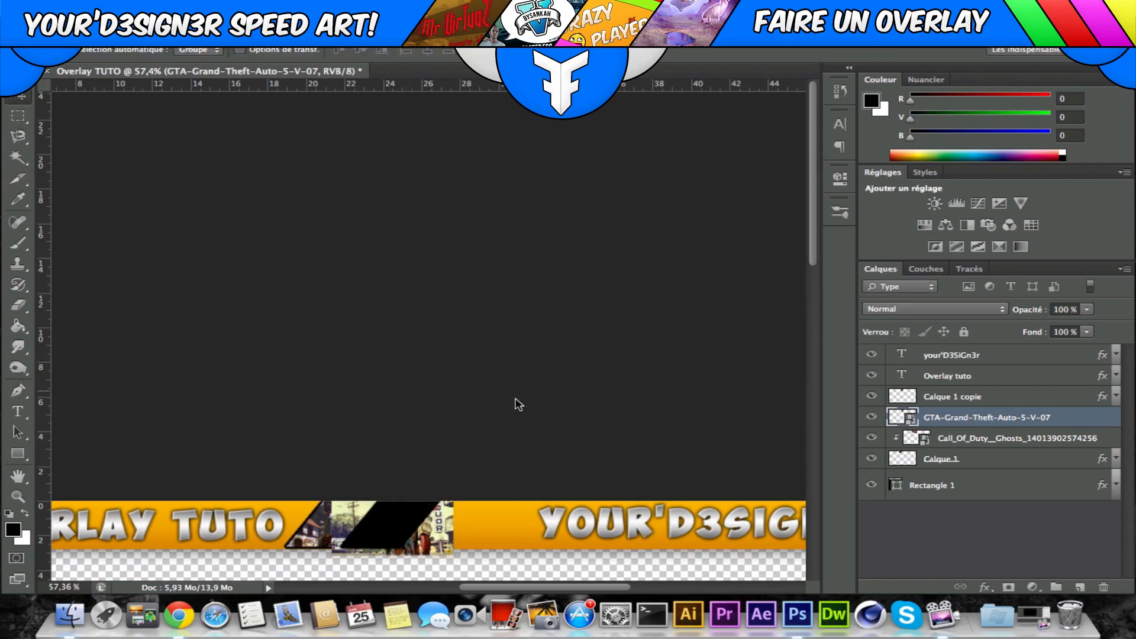
{"action": "scroll", "coordinate": [515, 400], "scroll_direction": "down", "scroll_amount": 10}
{"action": "scroll", "coordinate": [393, 385], "scroll_direction": "down", "scroll_amount": 5}
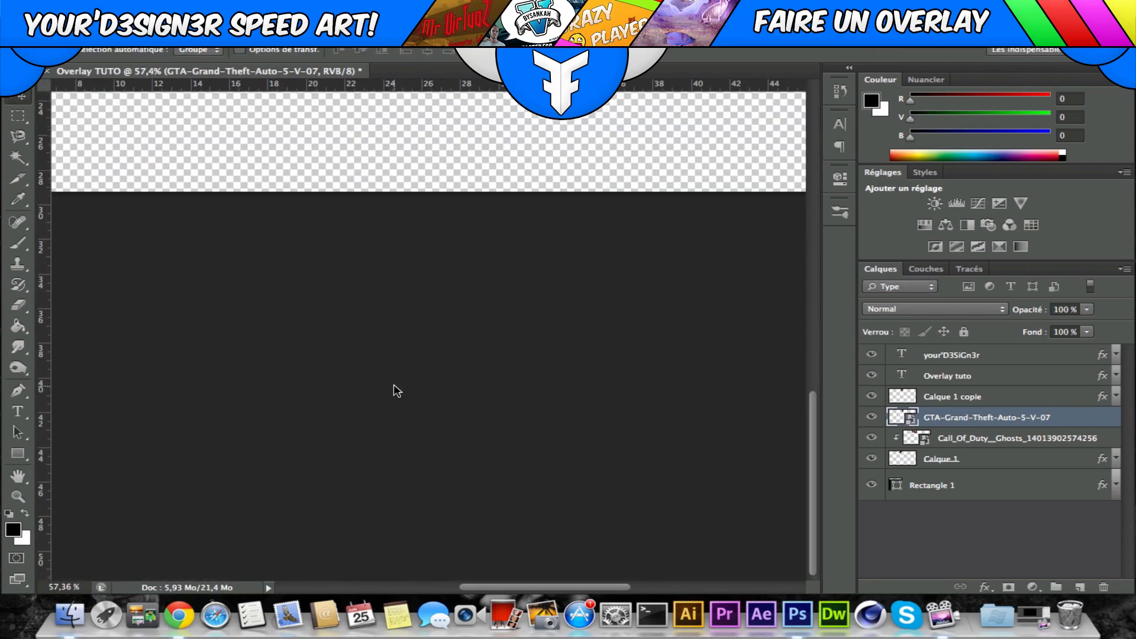
{"action": "scroll", "coordinate": [395, 394], "scroll_direction": "up", "scroll_amount": 10}
{"action": "scroll", "coordinate": [392, 365], "scroll_direction": "up", "scroll_amount": 3}
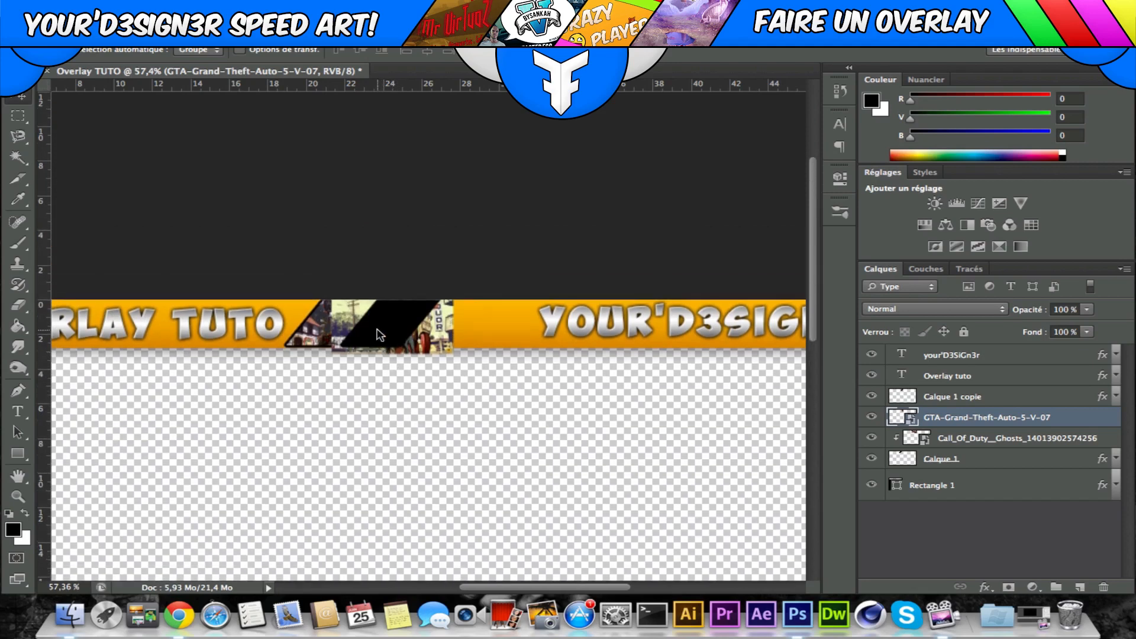
{"action": "scroll", "coordinate": [378, 334], "scroll_direction": "up", "scroll_amount": 8}
{"action": "scroll", "coordinate": [376, 333], "scroll_direction": "down", "scroll_amount": 20}
{"action": "scroll", "coordinate": [376, 334], "scroll_direction": "up", "scroll_amount": 5}
{"action": "scroll", "coordinate": [376, 335], "scroll_direction": "up", "scroll_amount": 3}
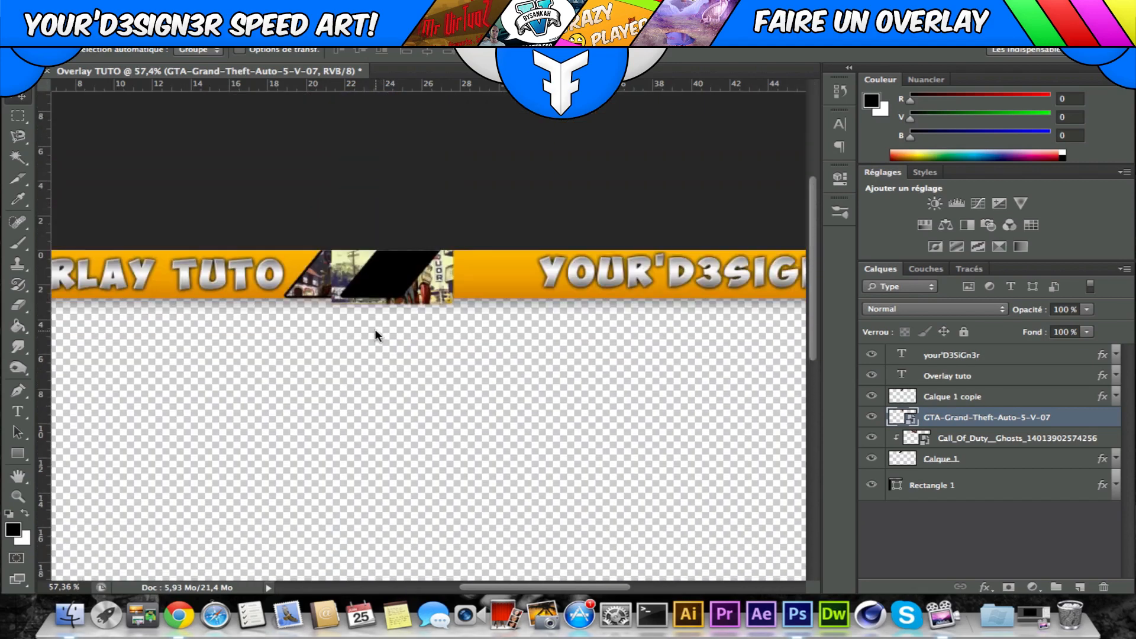
Move the GTA image layer directly above the second parallelogram, clip it to that shape and centre the dog and man inside it.
{"action": "scroll", "coordinate": [372, 322], "scroll_direction": "up", "scroll_amount": 8}
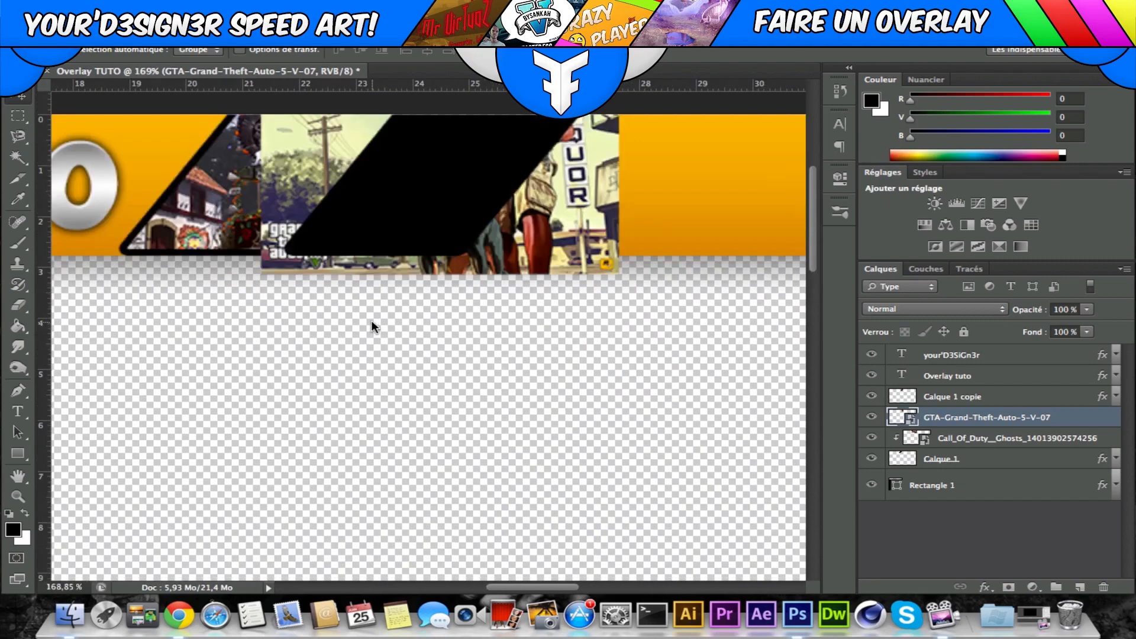
{"action": "scroll", "coordinate": [370, 319], "scroll_direction": "up", "scroll_amount": 6}
{"action": "scroll", "coordinate": [370, 320], "scroll_direction": "down", "scroll_amount": 8}
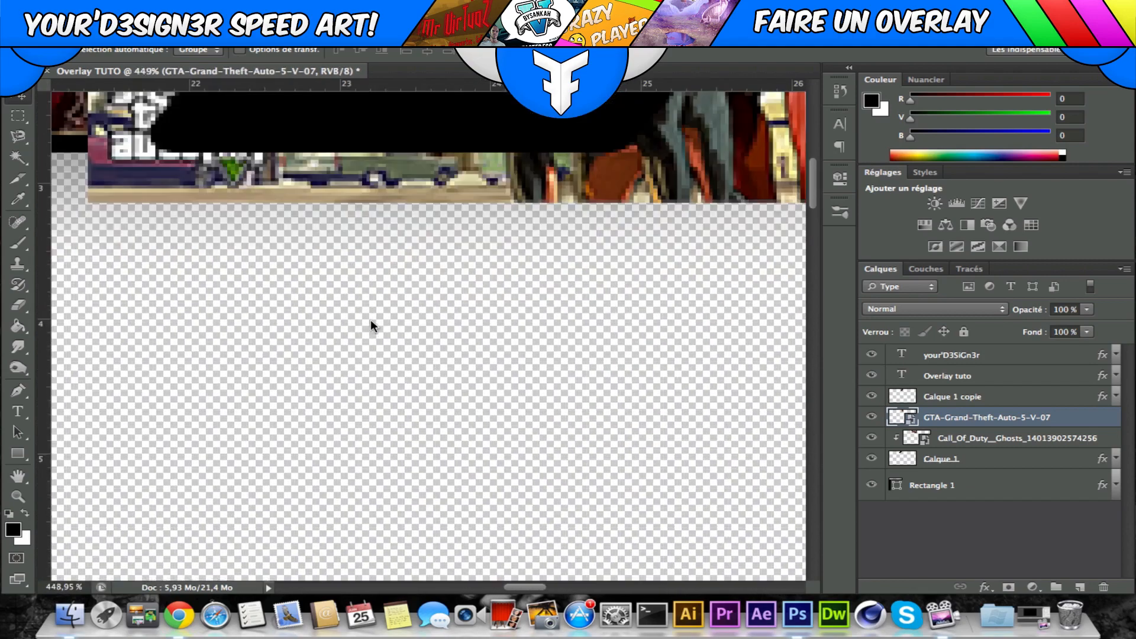
{"action": "scroll", "coordinate": [371, 319], "scroll_direction": "up", "scroll_amount": 3}
{"action": "scroll", "coordinate": [370, 321], "scroll_direction": "down", "scroll_amount": 4}
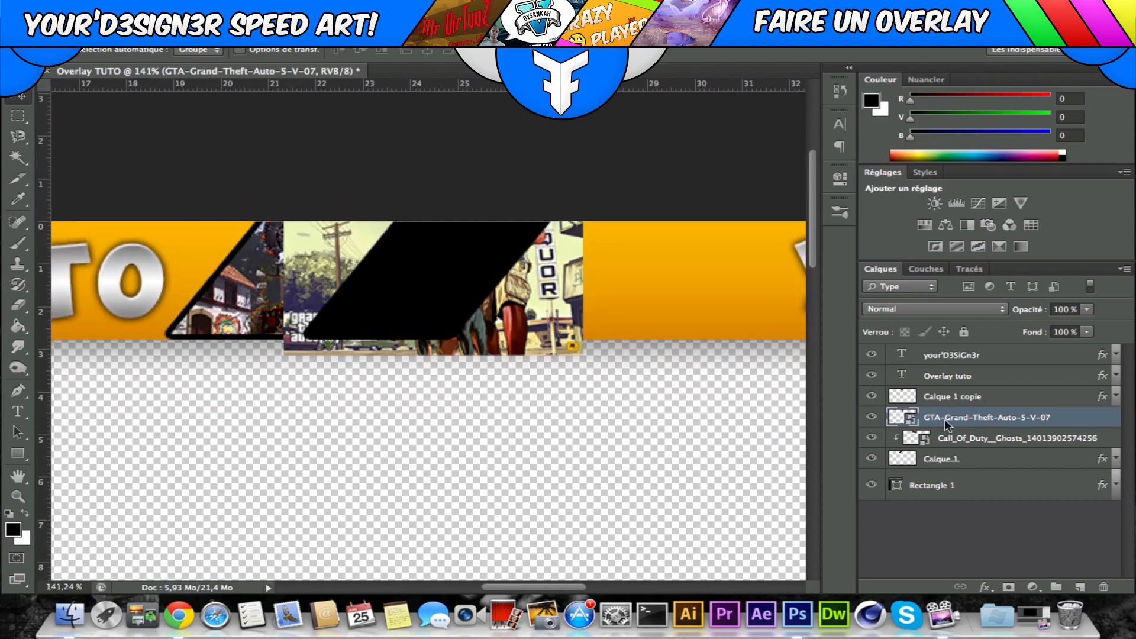
{"action": "left_click_drag", "start_coordinate": [948, 423], "coordinate": [953, 391]}
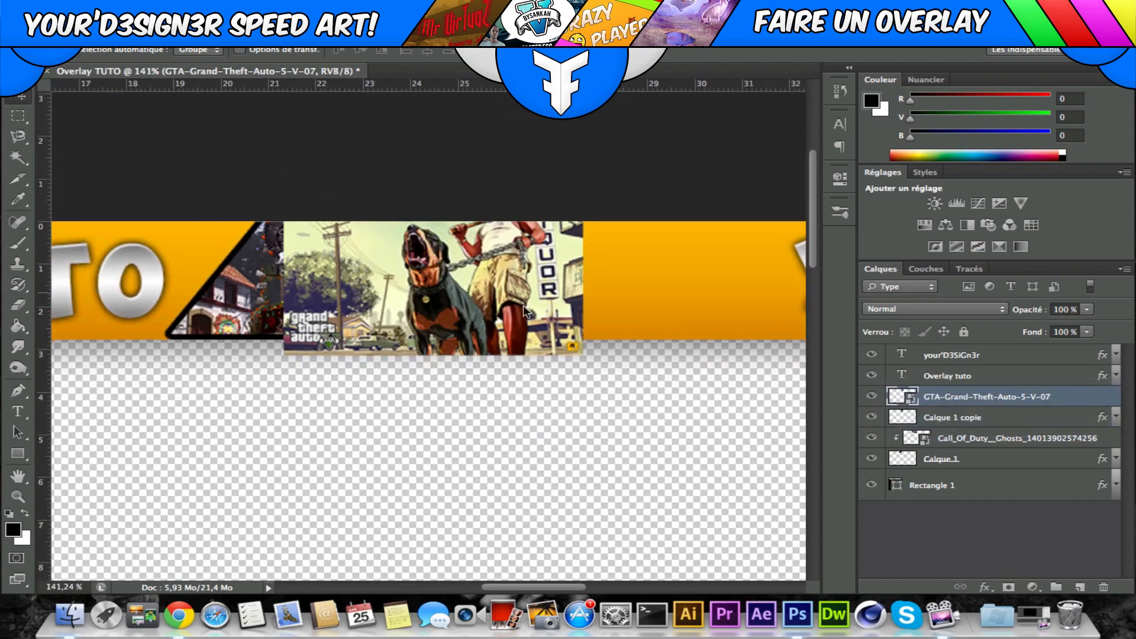
{"action": "right_click", "coordinate": [975, 395]}
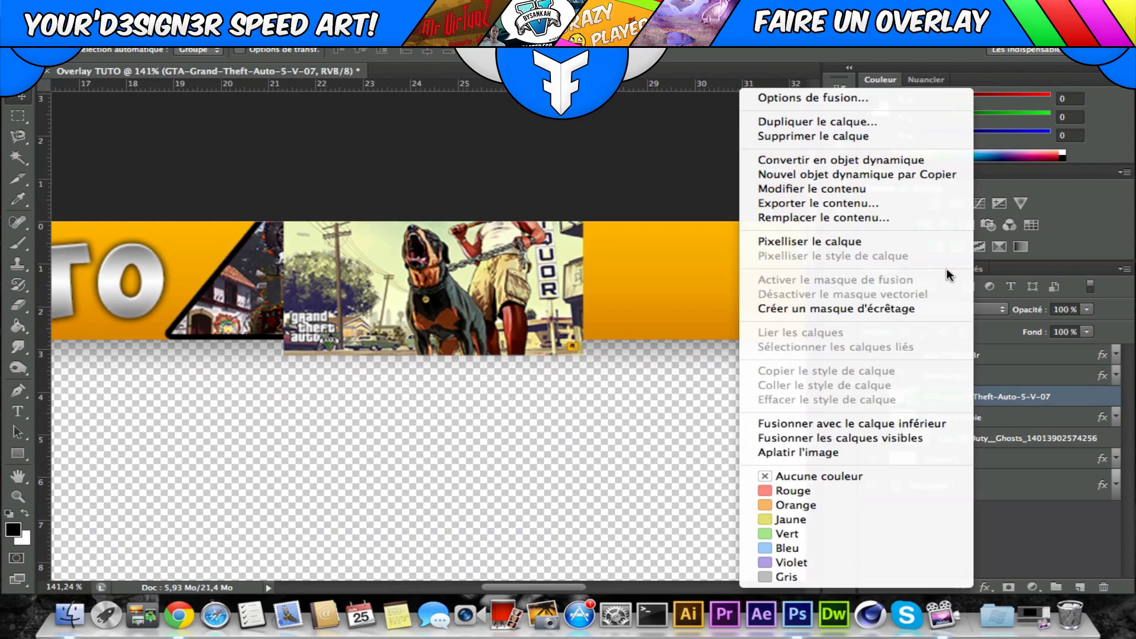
{"action": "left_click", "coordinate": [924, 308]}
{"action": "left_click_drag", "start_coordinate": [467, 248], "coordinate": [432, 279]}
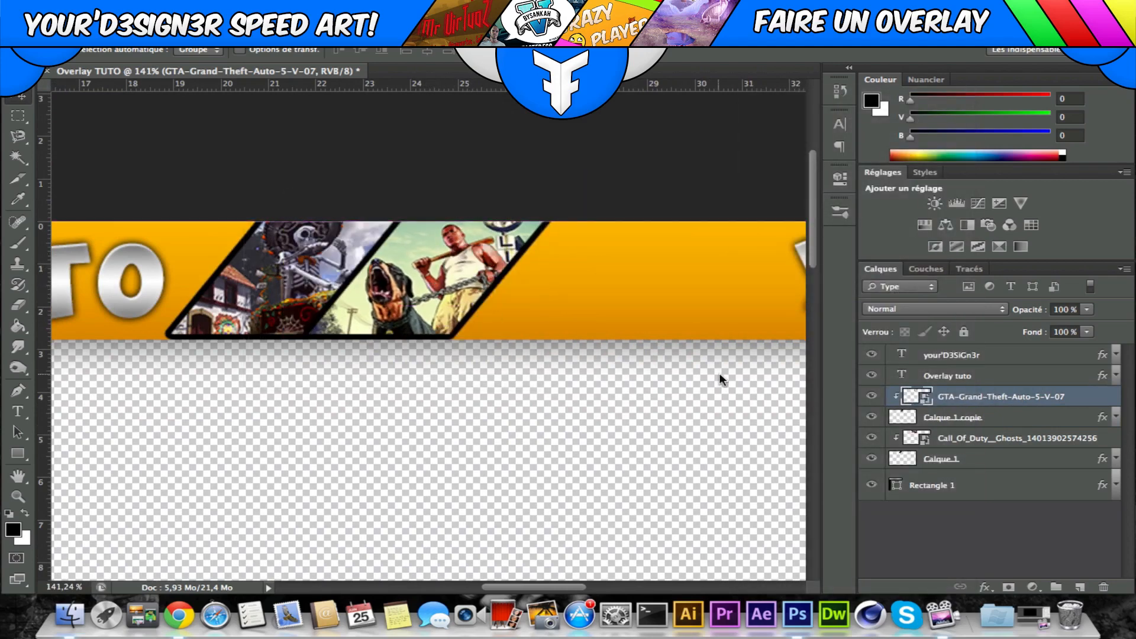
Duplicate the second parallelogram above the GTA image layer and move the copy beside it on the bar.
{"action": "left_click", "coordinate": [970, 420]}
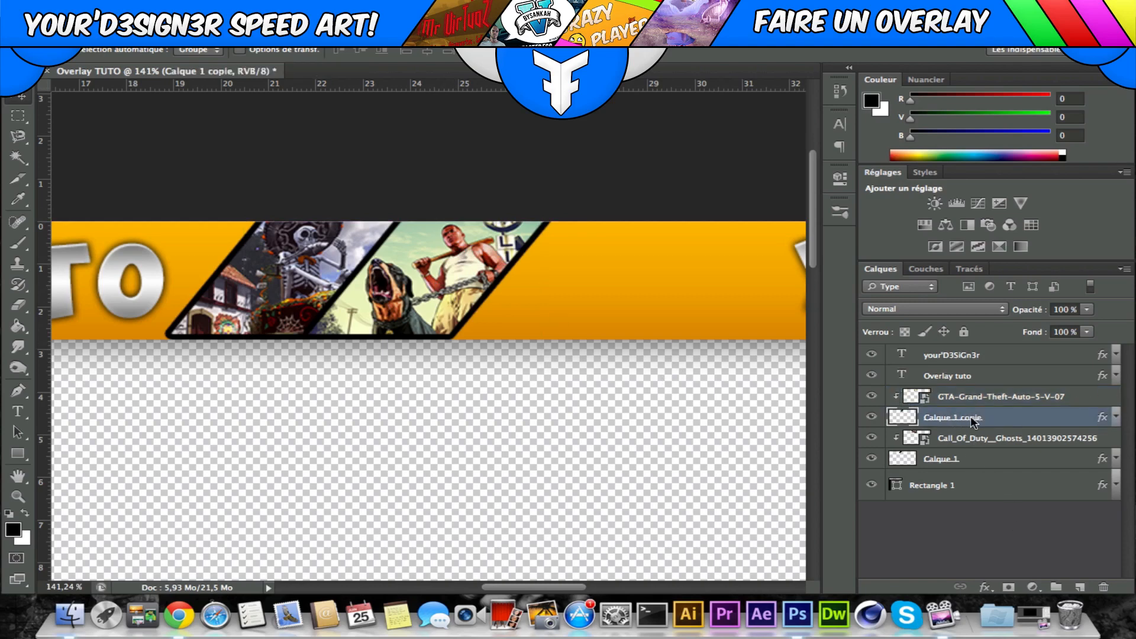
{"action": "left_click_drag", "start_coordinate": [970, 416], "coordinate": [972, 387]}
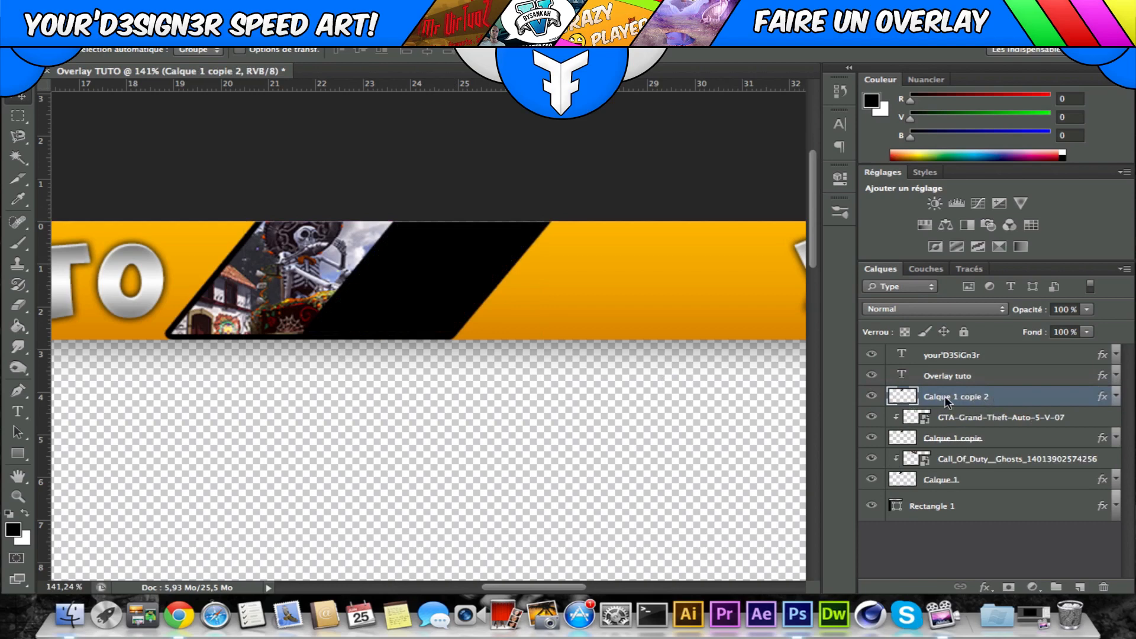
{"action": "left_click_drag", "start_coordinate": [537, 287], "coordinate": [594, 261]}
Nudge the third parallelogram horizontally until its slanted edge lines up with the edge of the second one.
{"action": "key", "text": "Right"}
{"action": "key", "text": "Right"}
{"action": "key", "text": "Right"}
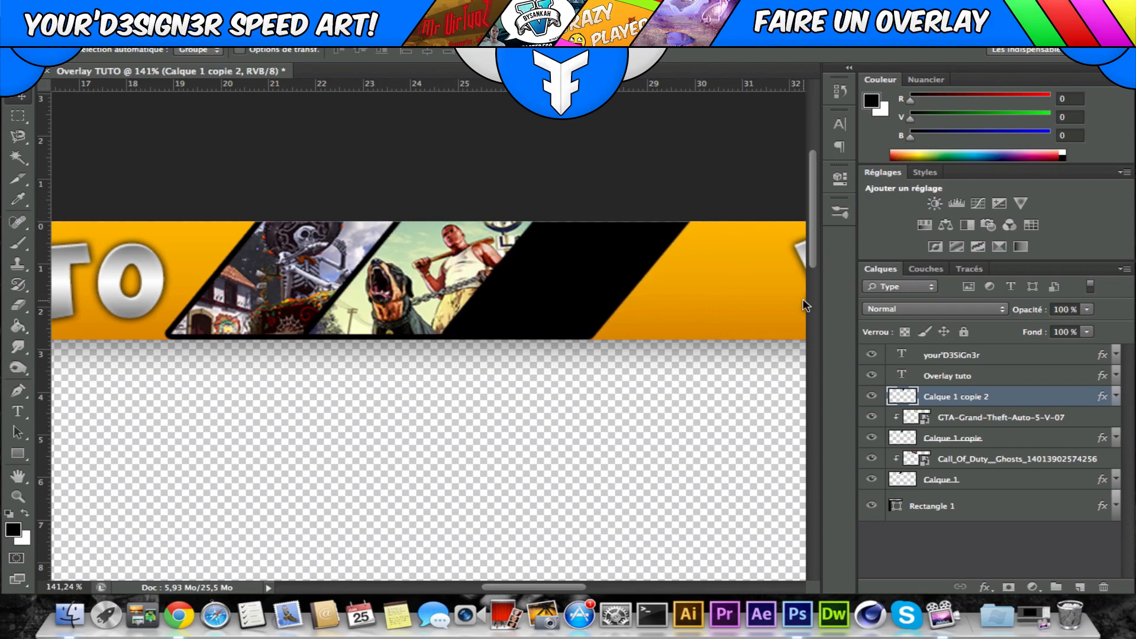
{"action": "key", "text": "Right"}
{"action": "key", "text": "Right"}
{"action": "key", "text": "Right"}
{"action": "key", "text": "Right"}
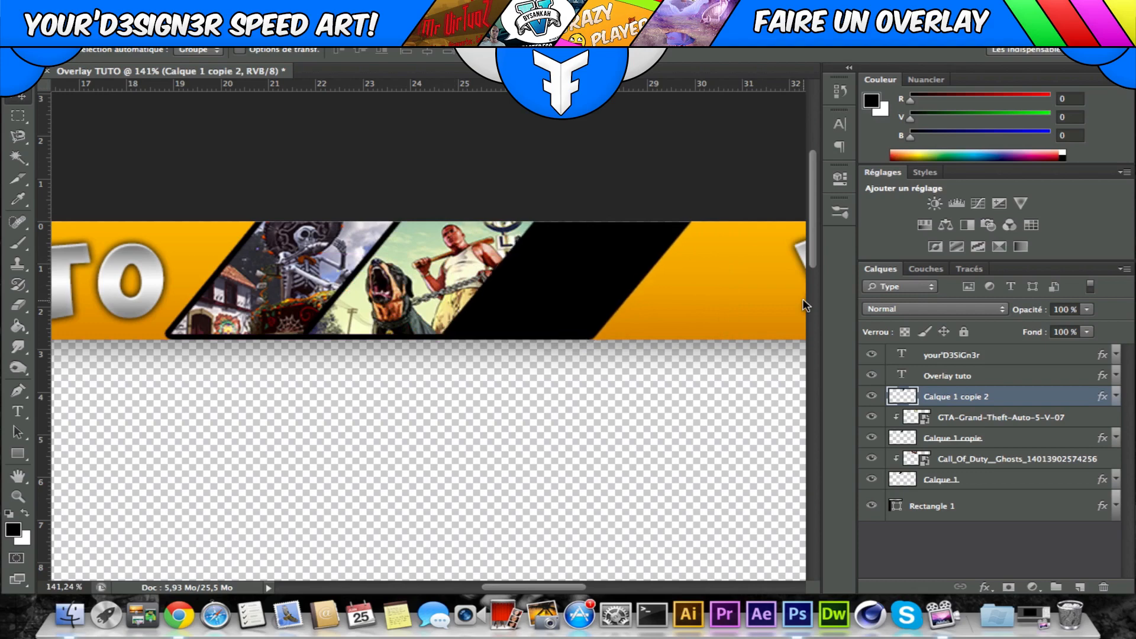
{"action": "key", "text": "Left"}
{"action": "key", "text": "Left"}
{"action": "key", "text": "Left"}
{"action": "key", "text": "Left"}
{"action": "key", "text": "Left"}
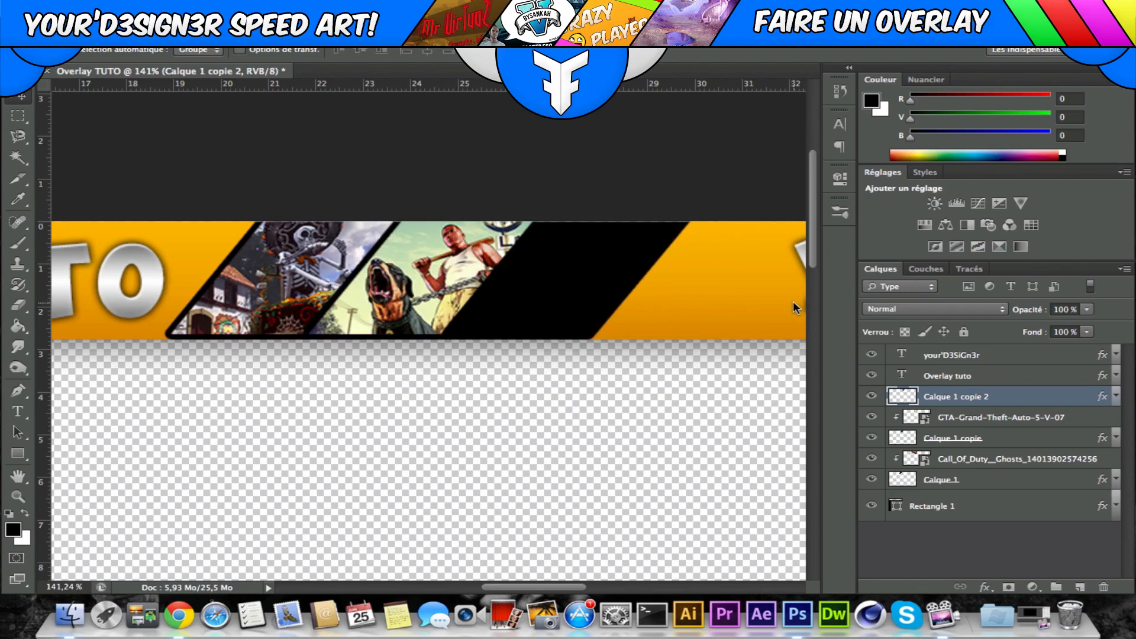
{"action": "key", "text": "Left"}
{"action": "key", "text": "Right"}
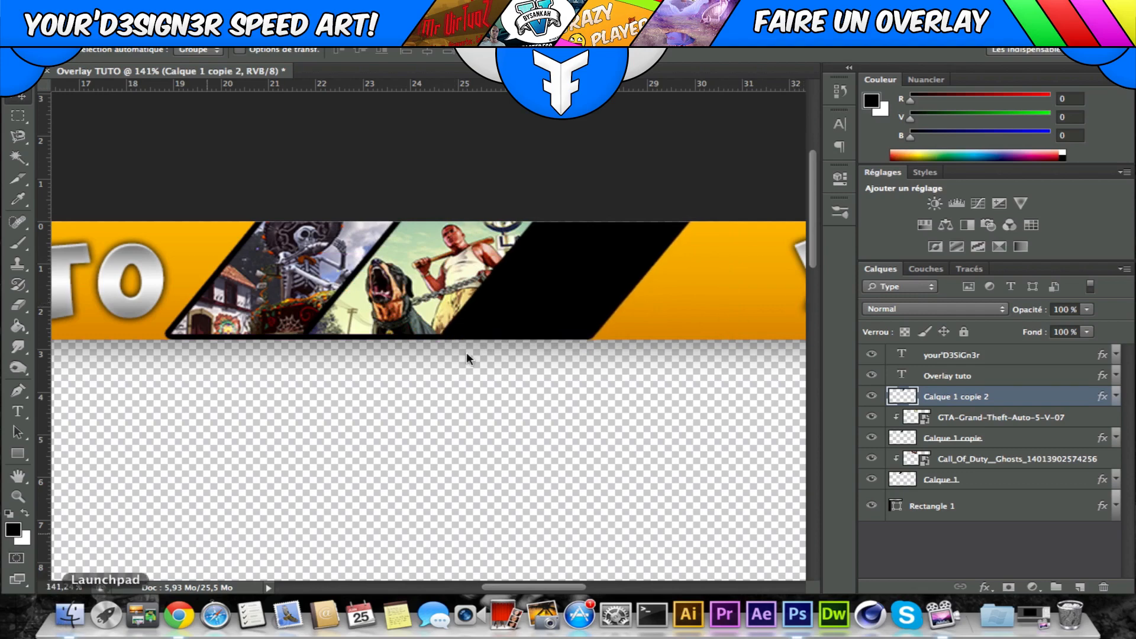
{"action": "key", "text": "super+space"}
{"action": "type", "text": "gta"}
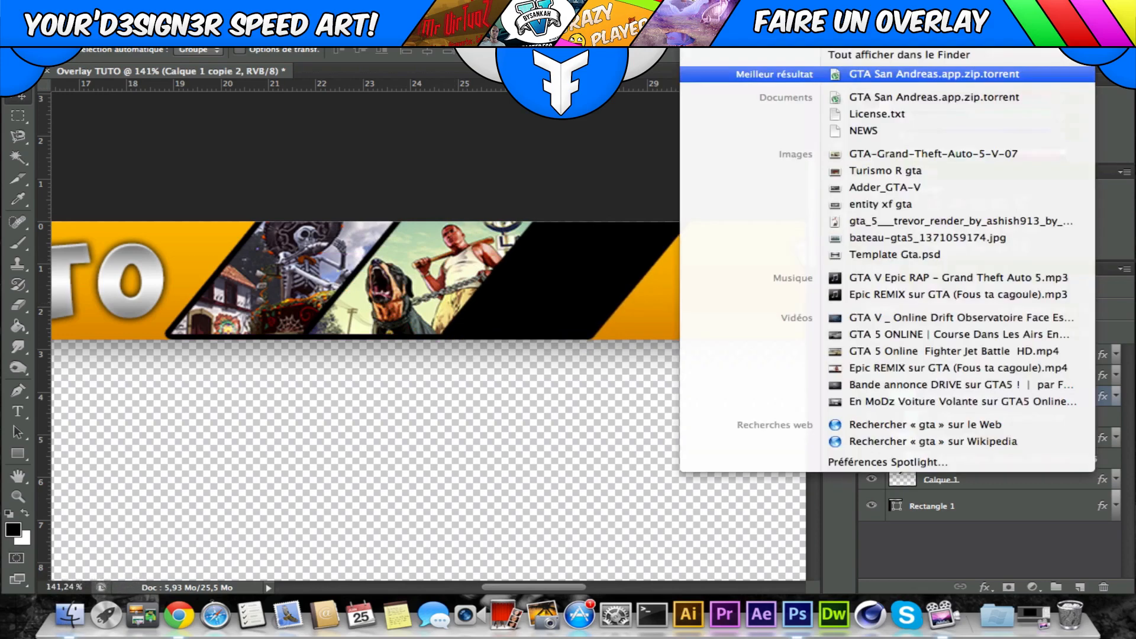
{"action": "key", "text": "Escape"}
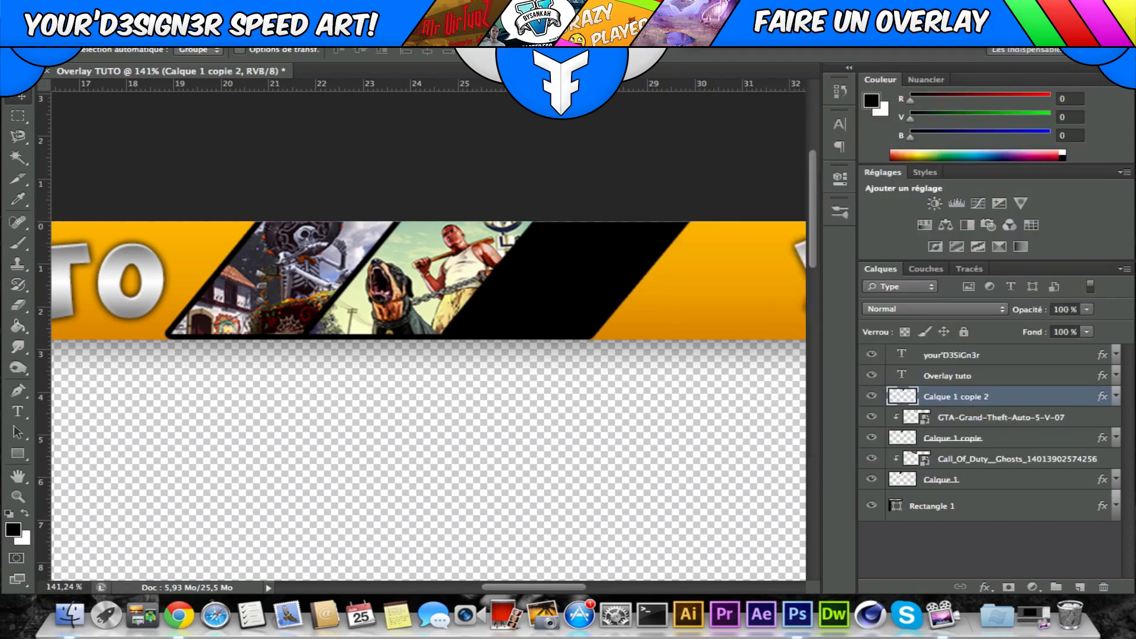
{"action": "key", "text": "super+space"}
{"action": "type", "text": "pacma"}
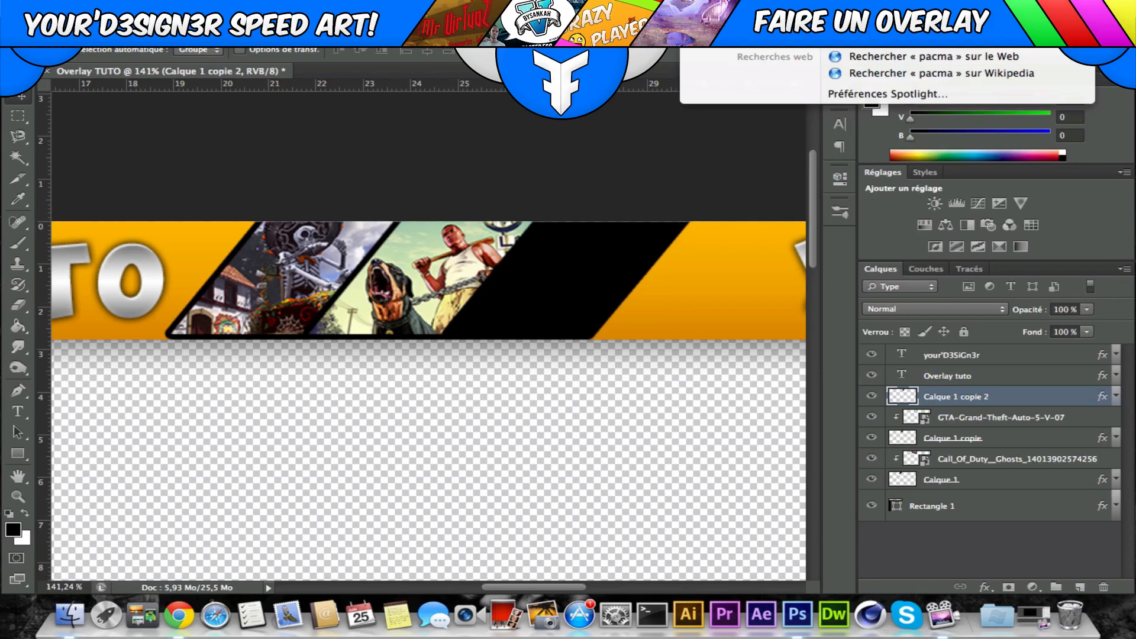
{"action": "key", "text": "BackSpace"}
{"action": "key", "text": "BackSpace"}
{"action": "key", "text": "BackSpace"}
{"action": "key", "text": "BackSpace"}
{"action": "key", "text": "BackSpace"}
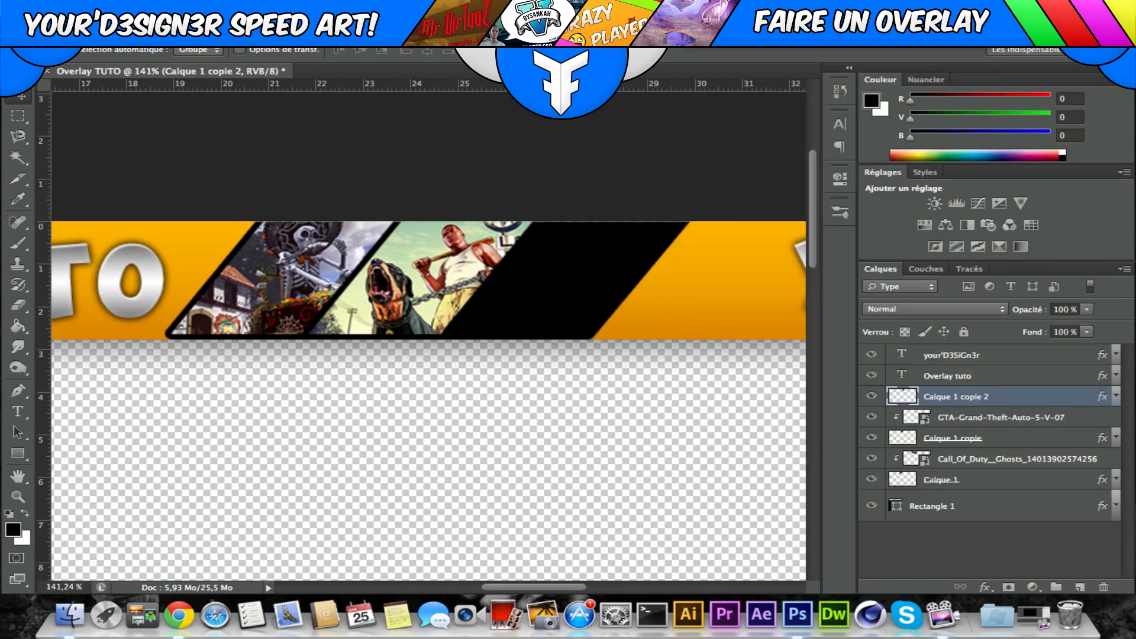
Search the computer for "cal" and place the Call_of_Duty_Black_Ops_Ed046 image into the overlay document.
{"action": "key", "text": "super+space"}
{"action": "type", "text": "cal"}
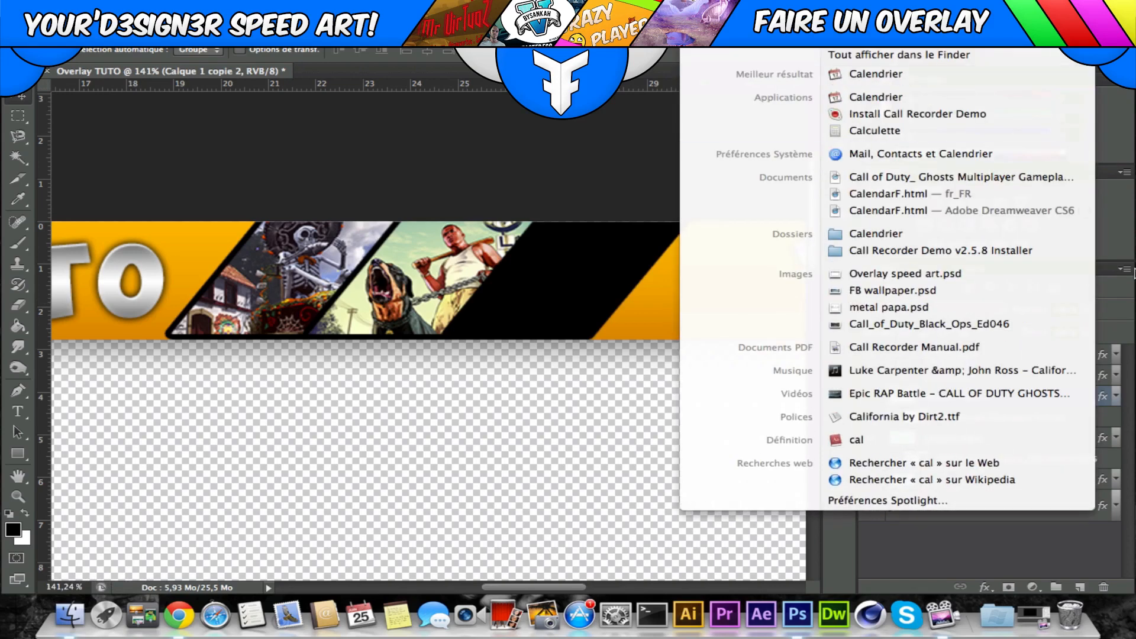
{"action": "mouse_move", "coordinate": [991, 324]}
{"action": "left_mouse_down"}
{"action": "mouse_move", "coordinate": [423, 325]}
{"action": "mouse_move", "coordinate": [654, 256]}
{"action": "mouse_move", "coordinate": [467, 348]}
{"action": "left_mouse_up"}
Scale the Black Ops image down to about 11.5%, position it over the third parallelogram and commit the placement.
{"action": "left_click_drag", "start_coordinate": [690, 221], "coordinate": [462, 302]}
{"action": "mouse_move", "coordinate": [763, 170]}
{"action": "left_mouse_down"}
{"action": "mouse_move", "coordinate": [556, 269]}
{"action": "mouse_move", "coordinate": [577, 271]}
{"action": "left_mouse_up"}
{"action": "left_click_drag", "start_coordinate": [799, 122], "coordinate": [605, 210]}
{"action": "left_click_drag", "start_coordinate": [388, 249], "coordinate": [636, 249]}
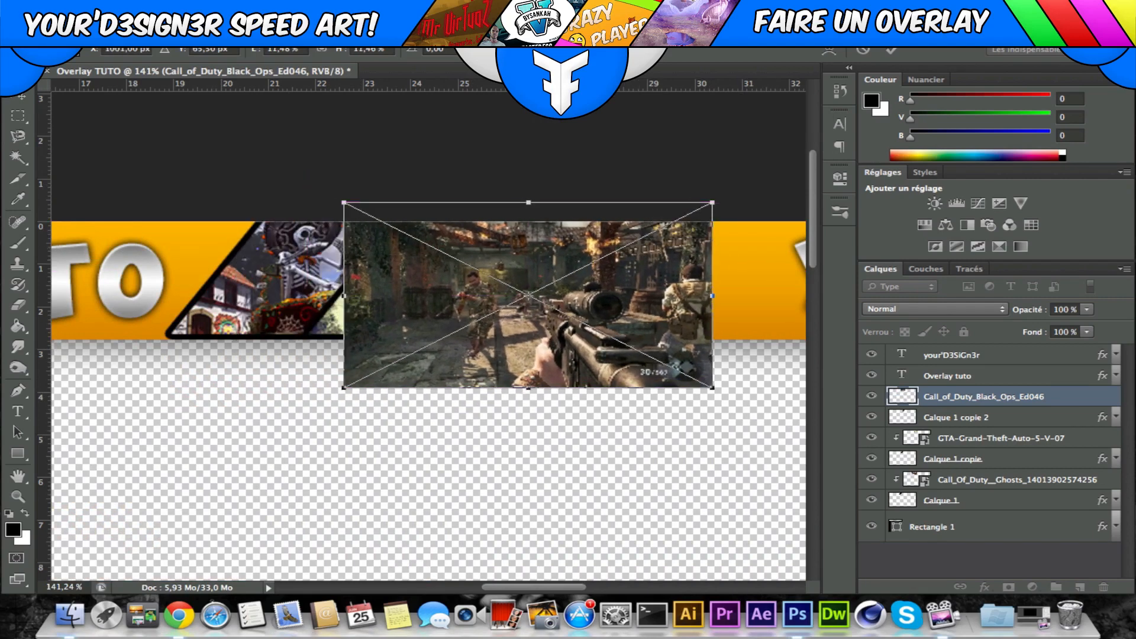
{"action": "key", "text": "v"}
{"action": "left_click", "coordinate": [705, 228]}
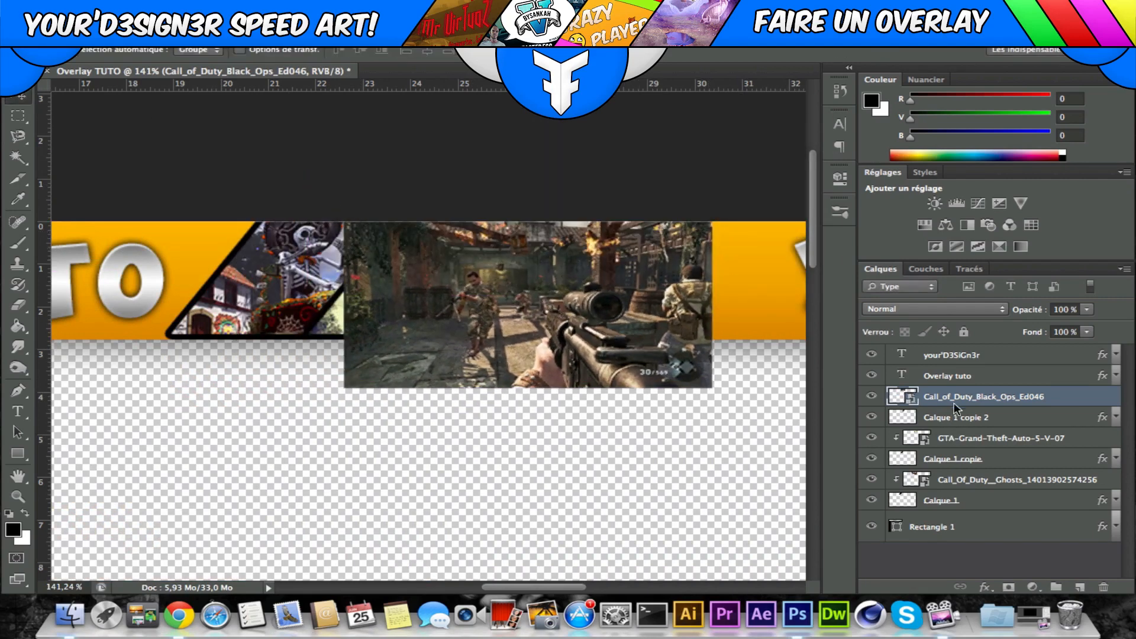
Clip the Black Ops image to the third parallelogram and reposition the picture so the rifle scope shows inside it.
{"action": "right_click", "coordinate": [954, 402]}
{"action": "left_click", "coordinate": [764, 309]}
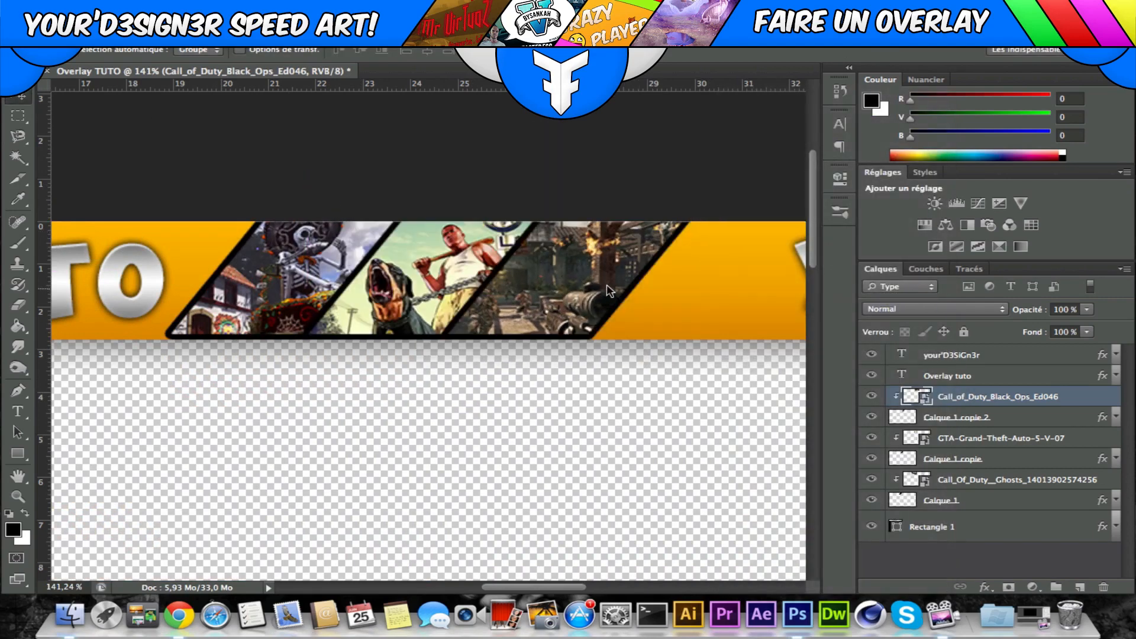
{"action": "left_click_drag", "start_coordinate": [607, 285], "coordinate": [596, 257]}
Select all three parallelogram layers with their clipped images and nudge them right together to centre them between the two titles.
{"action": "scroll", "coordinate": [541, 378], "scroll_direction": "down", "scroll_amount": 2}
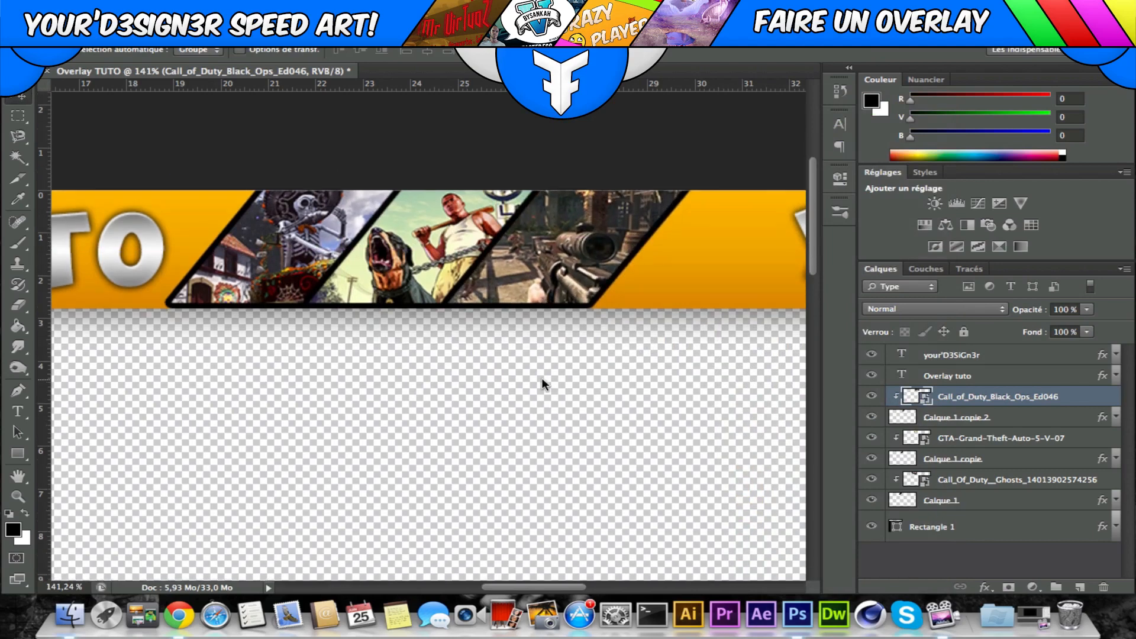
{"action": "scroll", "coordinate": [542, 381], "scroll_direction": "down", "scroll_amount": 5}
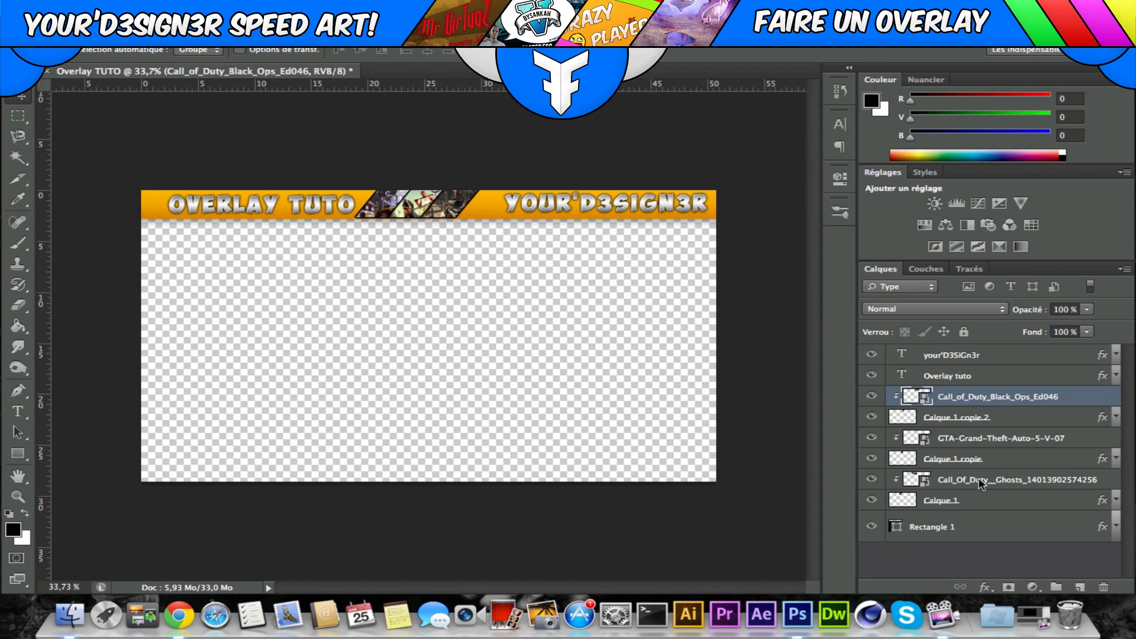
{"action": "left_click", "coordinate": [975, 501], "text": "shift"}
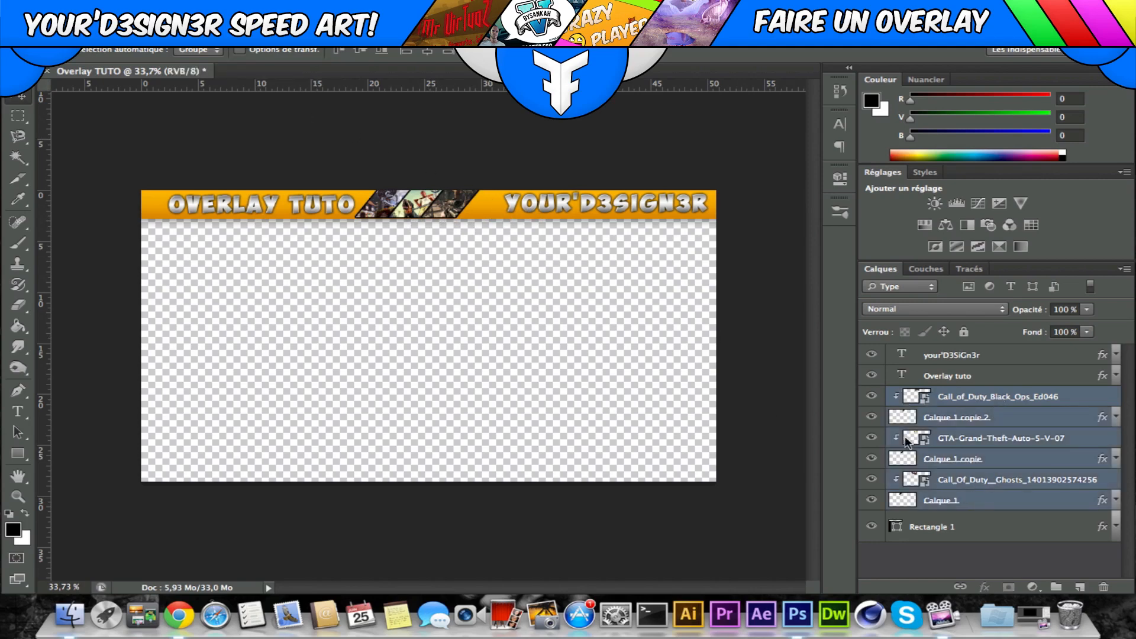
{"action": "right_click", "coordinate": [965, 427]}
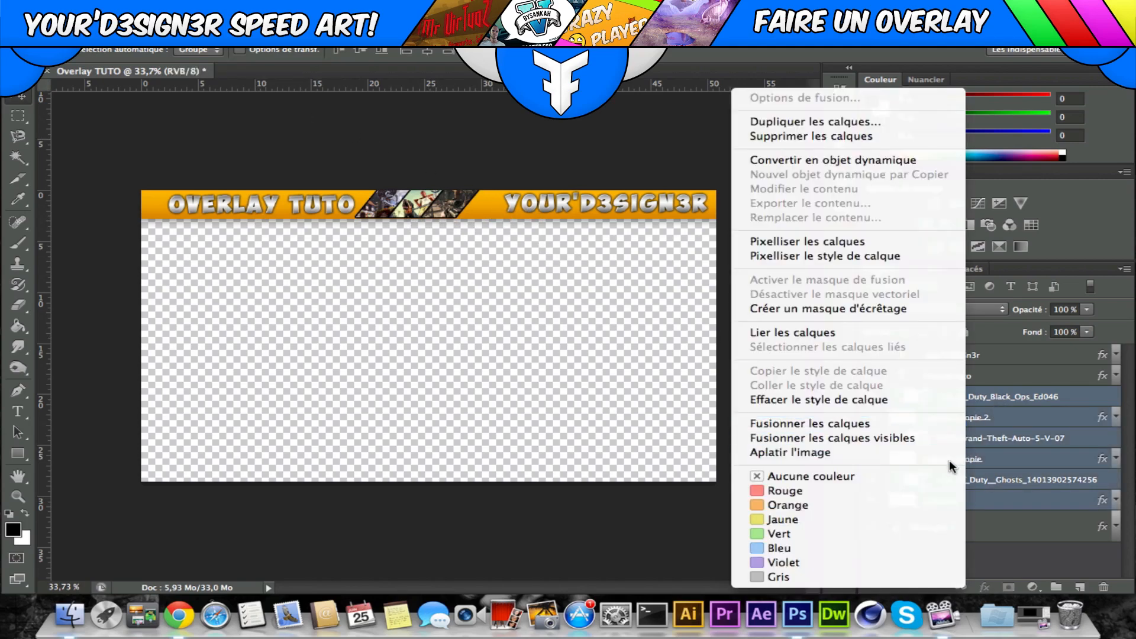
{"action": "left_click", "coordinate": [727, 54]}
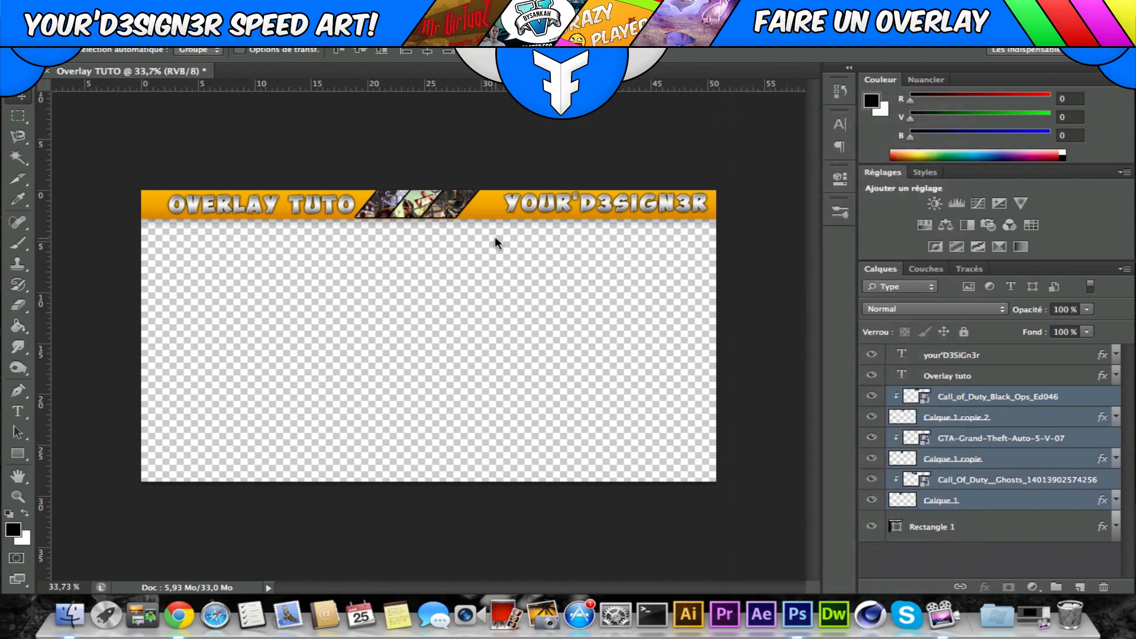
{"action": "key", "text": "Right"}
{"action": "key", "text": "Right"}
{"action": "key", "text": "Right"}
{"action": "key", "text": "Right"}
{"action": "key", "text": "Right"}
{"action": "key", "text": "Right"}
{"action": "key", "text": "Right"}
{"action": "key", "text": "Right"}
{"action": "key", "text": "Right"}
{"action": "key", "text": "Right"}
{"action": "key", "text": "Right"}
{"action": "key", "text": "Right"}
{"action": "key", "text": "Right"}
{"action": "key", "text": "Right"}
{"action": "key", "text": "Right"}
{"action": "key", "text": "Right"}
{"action": "key", "text": "Right"}
{"action": "key", "text": "Right"}
{"action": "key", "text": "Right"}
{"action": "key", "text": "Right"}
{"action": "key", "text": "Left"}
{"action": "key", "text": "Left"}
{"action": "key", "text": "Left"}
{"action": "key", "text": "Left"}
{"action": "key", "text": "Left"}
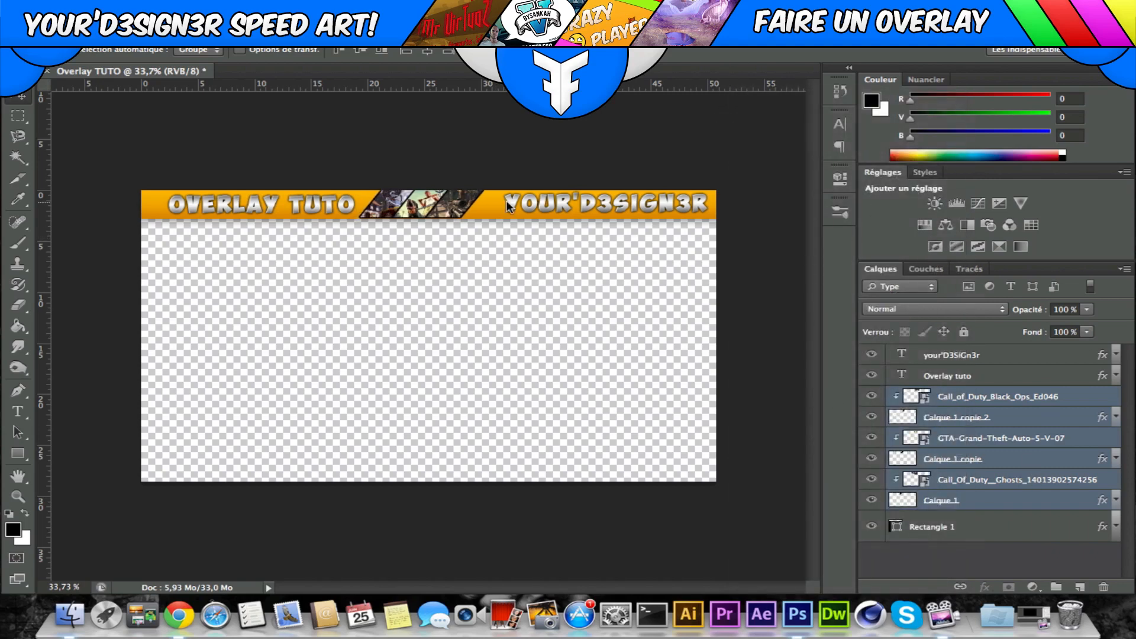
Nudge the selected parallelograms and their clipped images further right to even out the gaps to both titles.
{"action": "key", "text": "Left"}
{"action": "key", "text": "Right"}
{"action": "key", "text": "Right"}
{"action": "key", "text": "Right"}
{"action": "key", "text": "Right"}
{"action": "key", "text": "Right"}
{"action": "key", "text": "Right"}
{"action": "key", "text": "Right"}
{"action": "key", "text": "Right"}
{"action": "key", "text": "Right"}
{"action": "key", "text": "Right"}
{"action": "key", "text": "Right"}
{"action": "key", "text": "Right"}
{"action": "key", "text": "Right"}
{"action": "key", "text": "Right"}
{"action": "key", "text": "Right"}
{"action": "key", "text": "Right"}
{"action": "key", "text": "Right"}
{"action": "key", "text": "Right"}
{"action": "key", "text": "Right"}
{"action": "key", "text": "Right"}
{"action": "key", "text": "Right"}
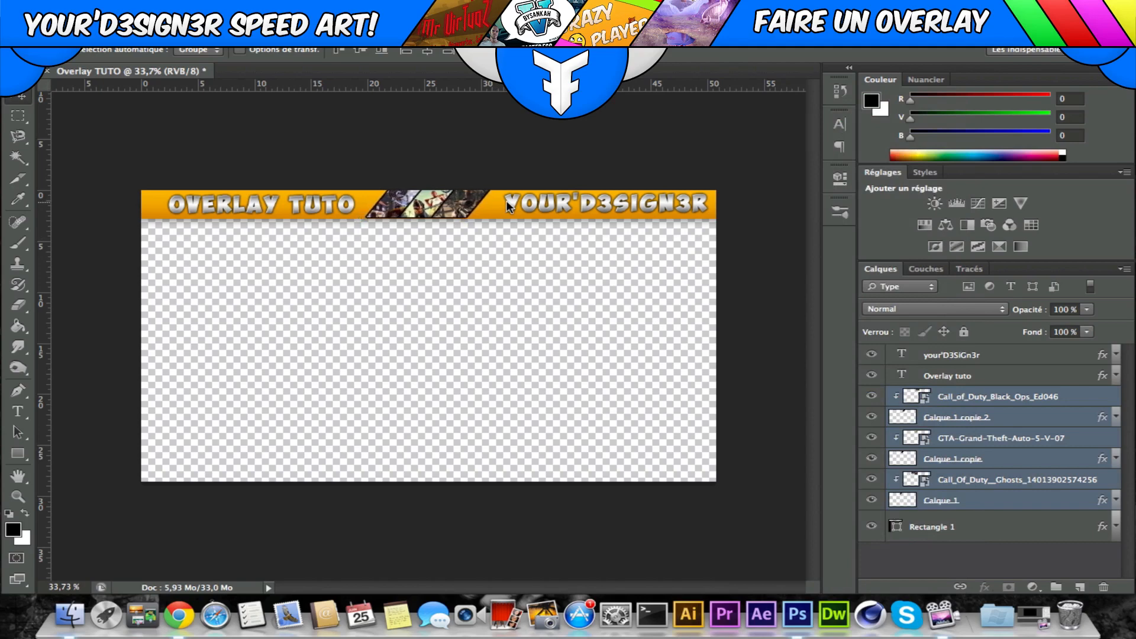
{"action": "scroll", "coordinate": [501, 206], "scroll_direction": "up", "scroll_amount": 2}
{"action": "scroll", "coordinate": [500, 208], "scroll_direction": "down", "scroll_amount": 1}
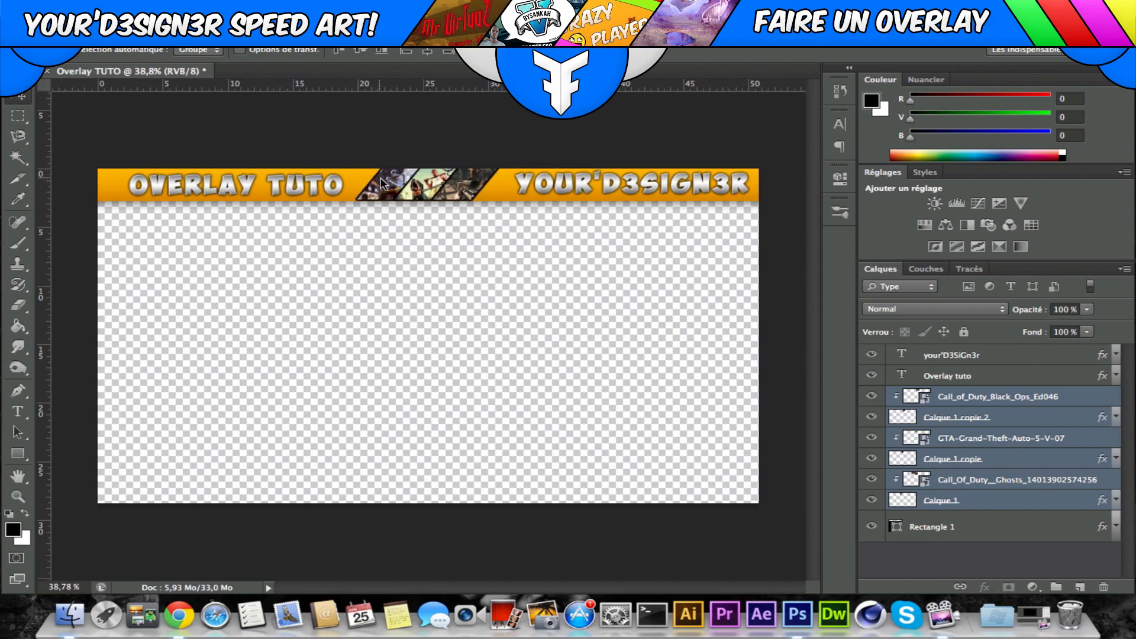
Add a 5 px black outside stroke to the orange bar's Rectangle 1 layer and deselect the layer.
{"action": "left_click", "coordinate": [967, 527]}
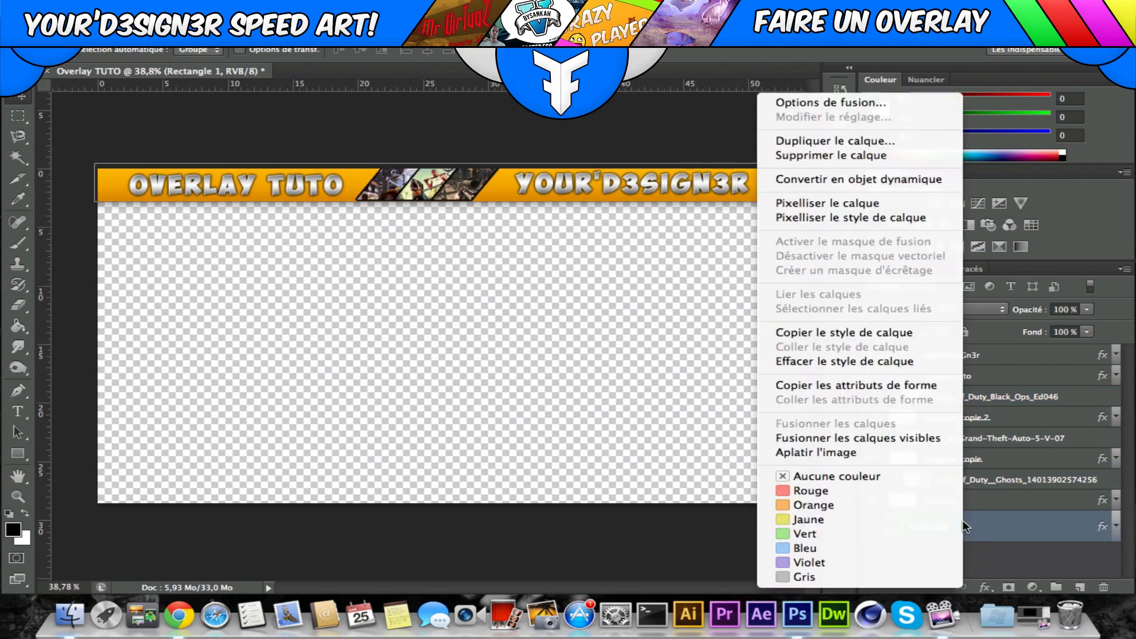
{"action": "right_click", "coordinate": [972, 538]}
{"action": "left_click", "coordinate": [828, 107]}
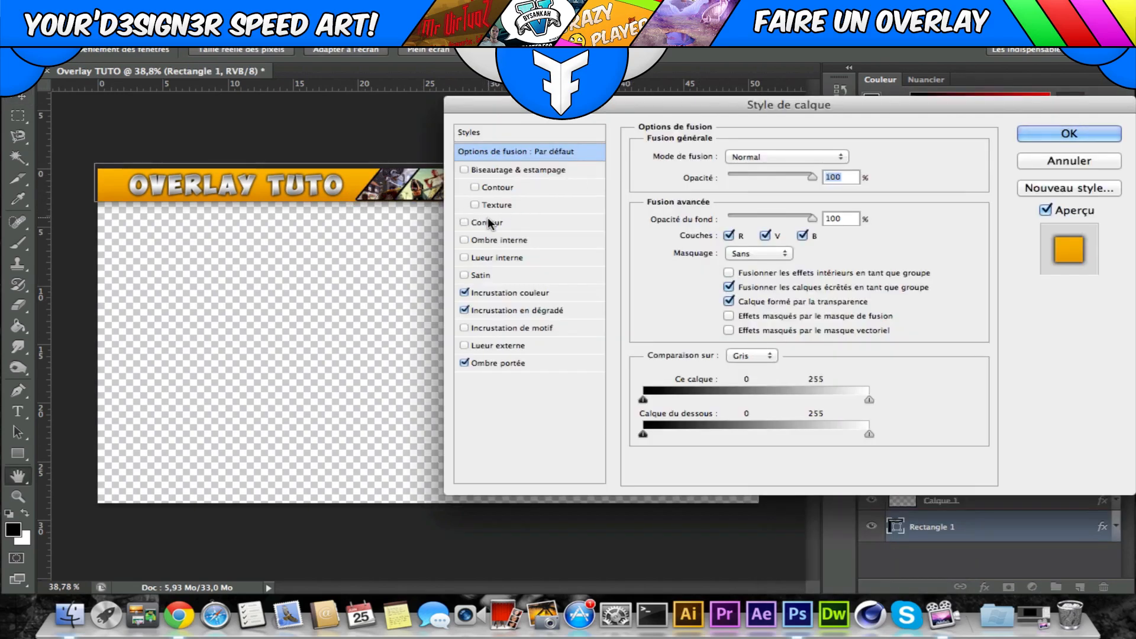
{"action": "left_click", "coordinate": [487, 222]}
{"action": "left_click_drag", "start_coordinate": [726, 153], "coordinate": [728, 151]}
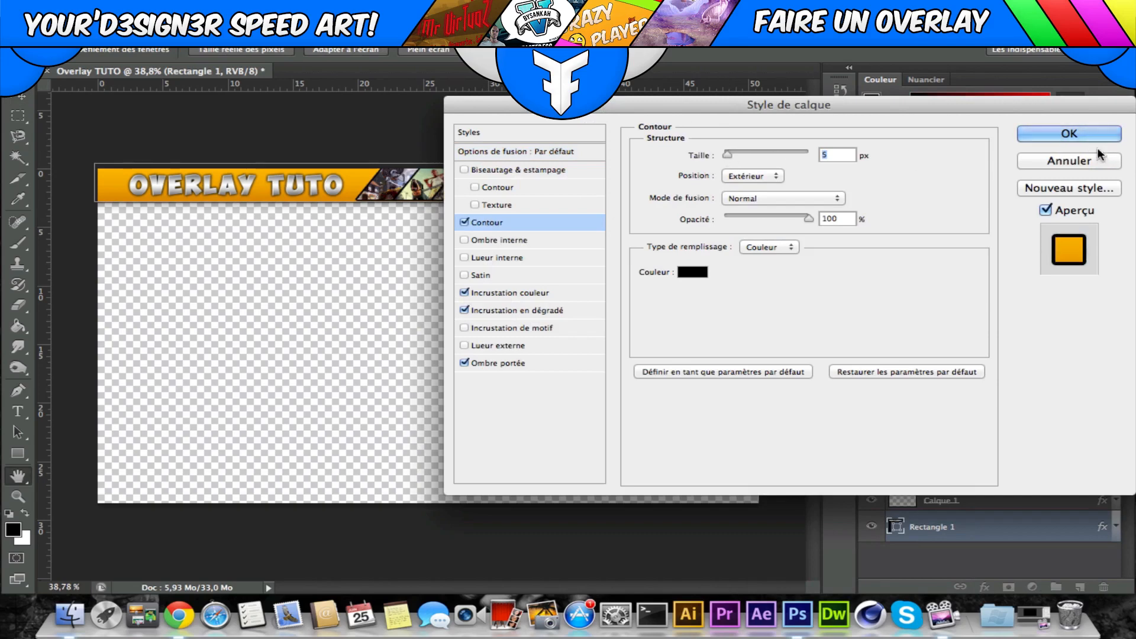
{"action": "left_click", "coordinate": [1076, 134]}
{"action": "left_click", "coordinate": [1018, 549]}
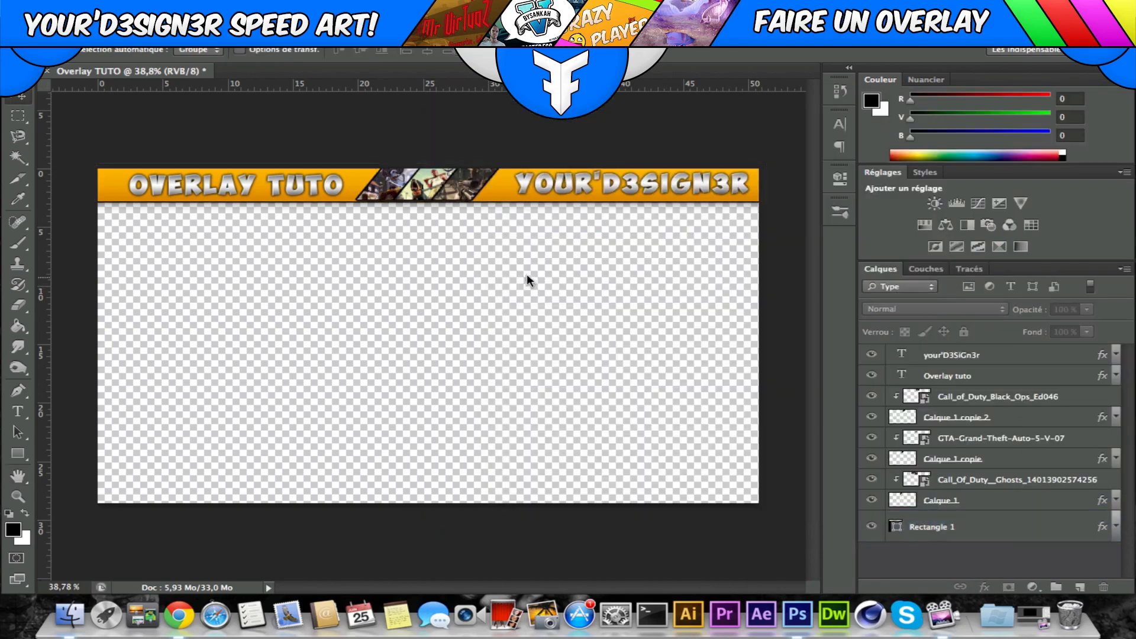
Select the three parallelogram layers with their clipped images and nudge them down to meet the bar's black lower outline.
{"action": "key", "text": "super+0"}
{"action": "scroll", "coordinate": [498, 179], "scroll_direction": "up", "scroll_amount": 10}
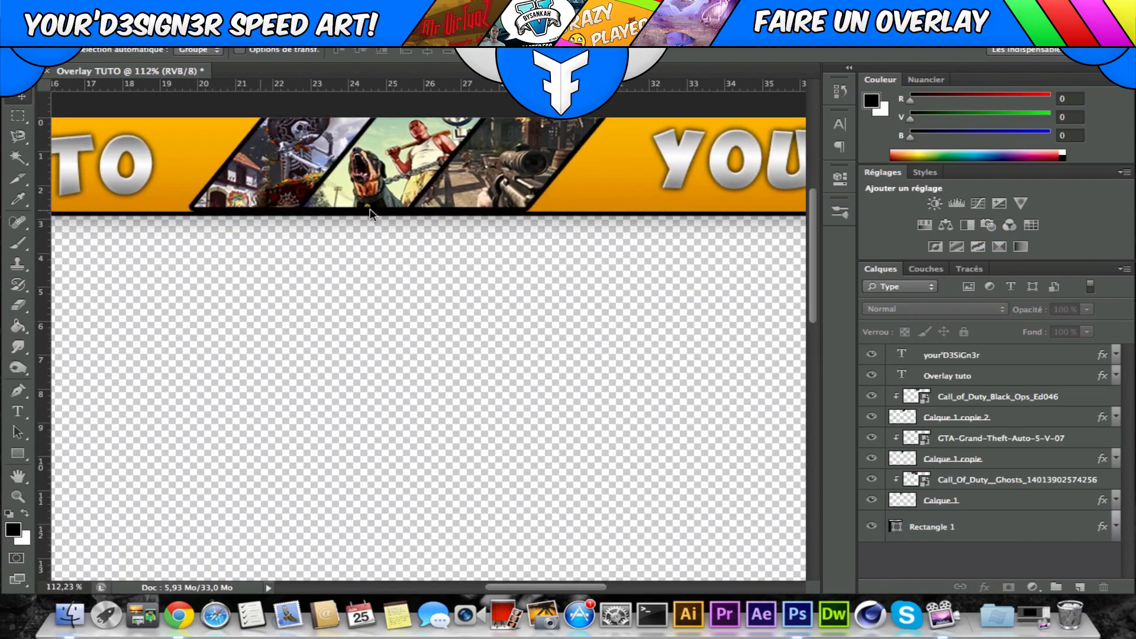
{"action": "left_click", "coordinate": [997, 395]}
{"action": "left_click", "coordinate": [973, 500], "text": "shift"}
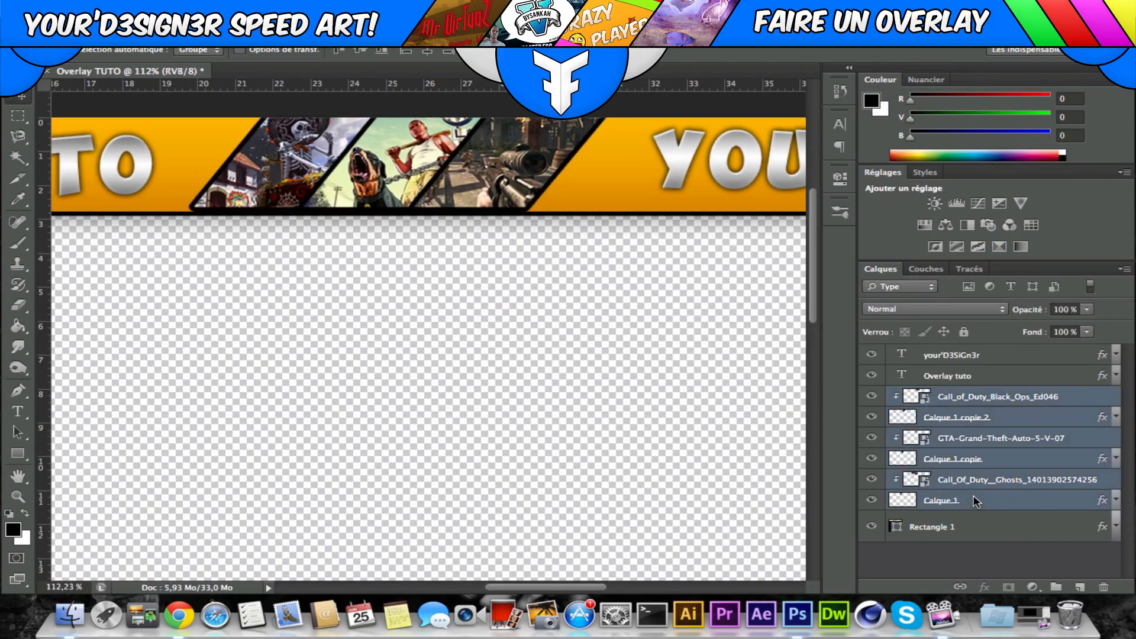
{"action": "key", "text": "Down"}
{"action": "key", "text": "Down"}
{"action": "key", "text": "Down"}
{"action": "key", "text": "Down"}
{"action": "key", "text": "Down"}
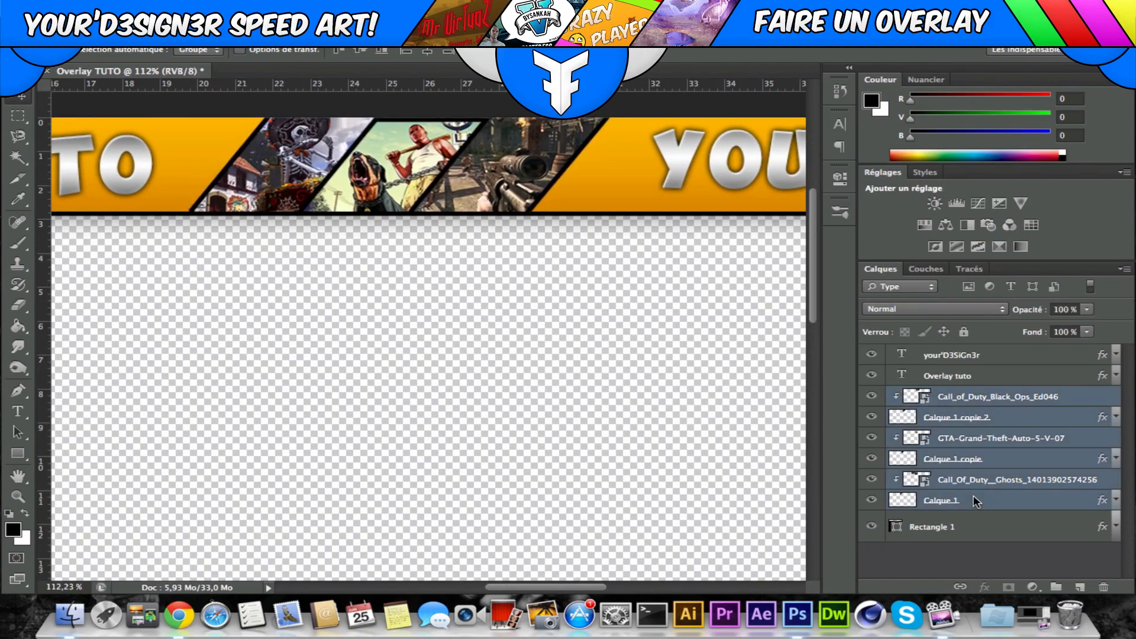
{"action": "key", "text": "Down"}
{"action": "key", "text": "Down"}
{"action": "scroll", "coordinate": [681, 409], "scroll_direction": "down", "scroll_amount": 5}
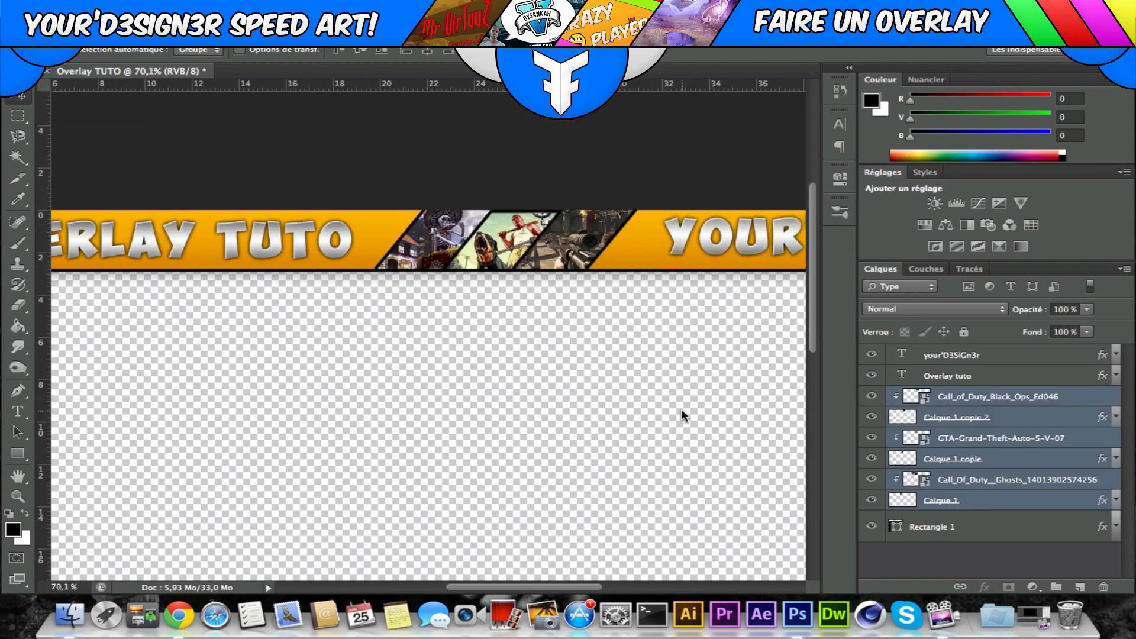
{"action": "scroll", "coordinate": [680, 409], "scroll_direction": "up", "scroll_amount": 1}
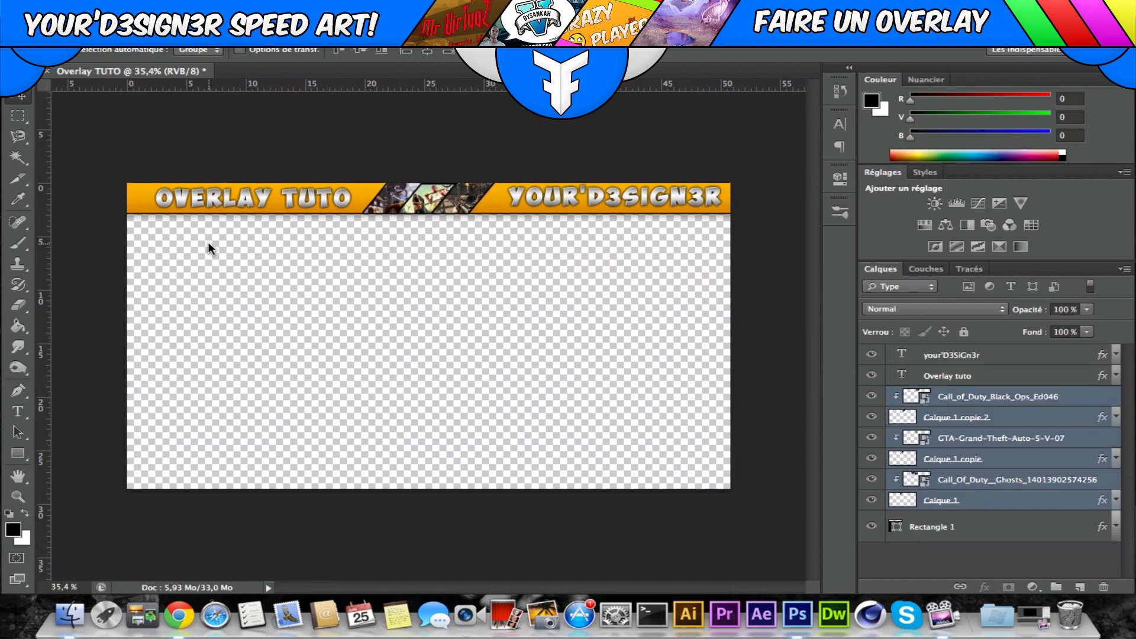
Deselect the layers and save a copy to the desktop as Overlay TUTO.png with smallest/slow compression and no interlacing.
{"action": "left_click", "coordinate": [955, 552]}
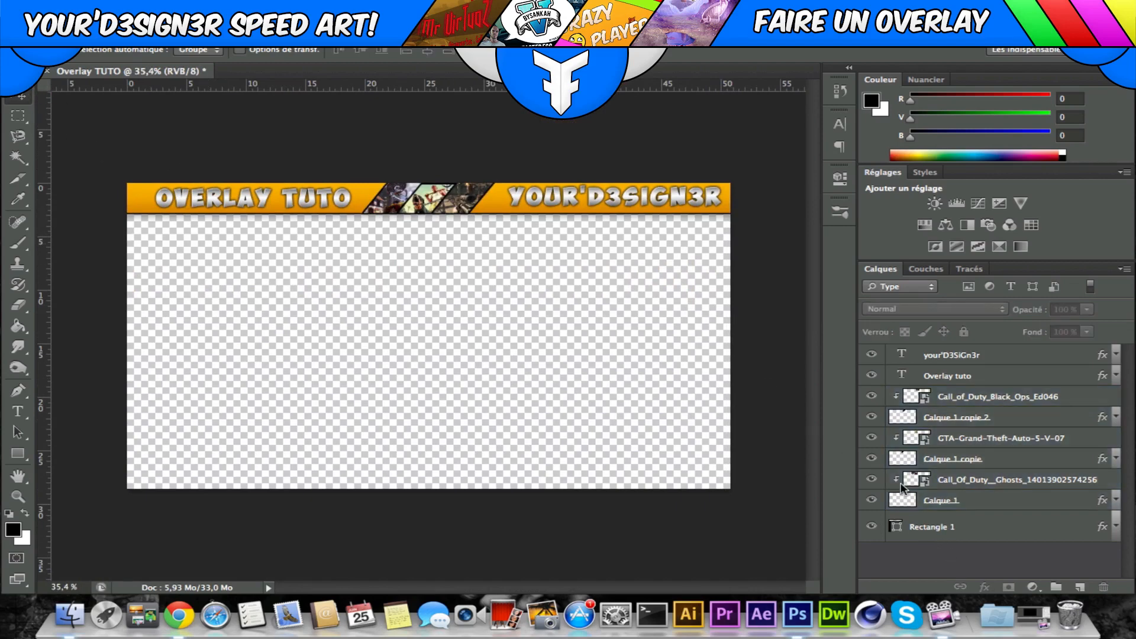
{"action": "left_click", "coordinate": [103, 6]}
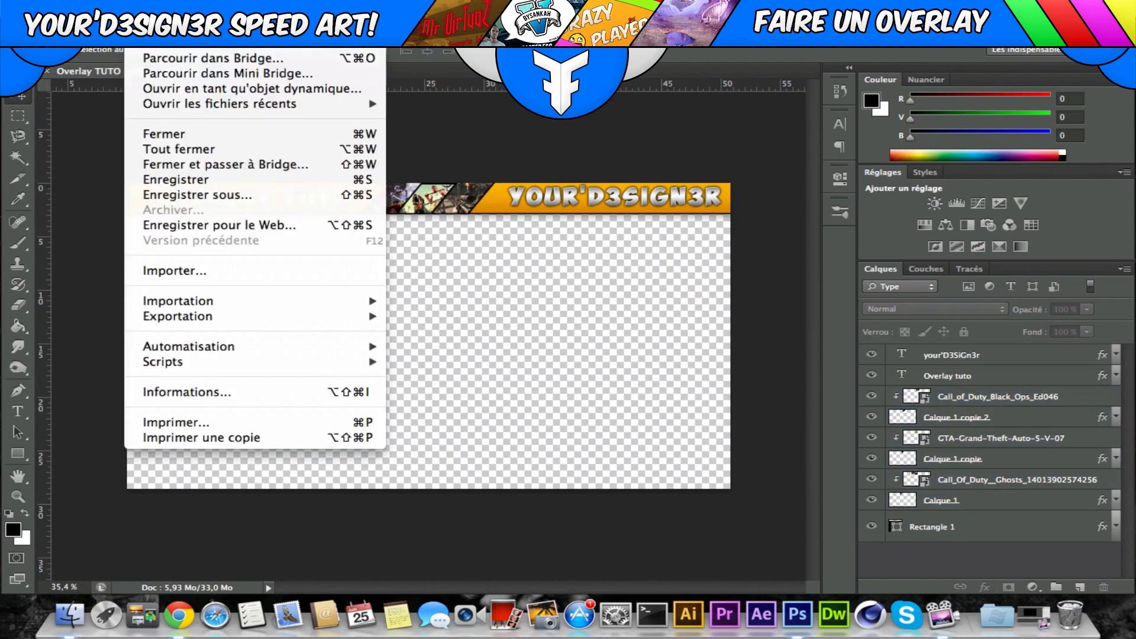
{"action": "left_click", "coordinate": [234, 197]}
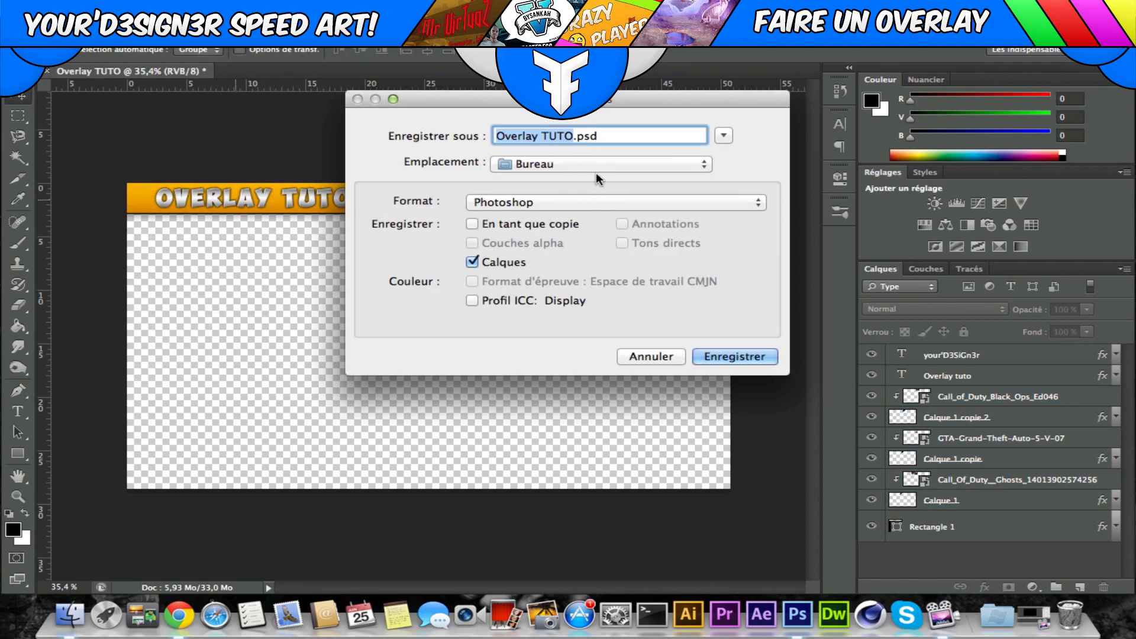
{"action": "left_click", "coordinate": [549, 202]}
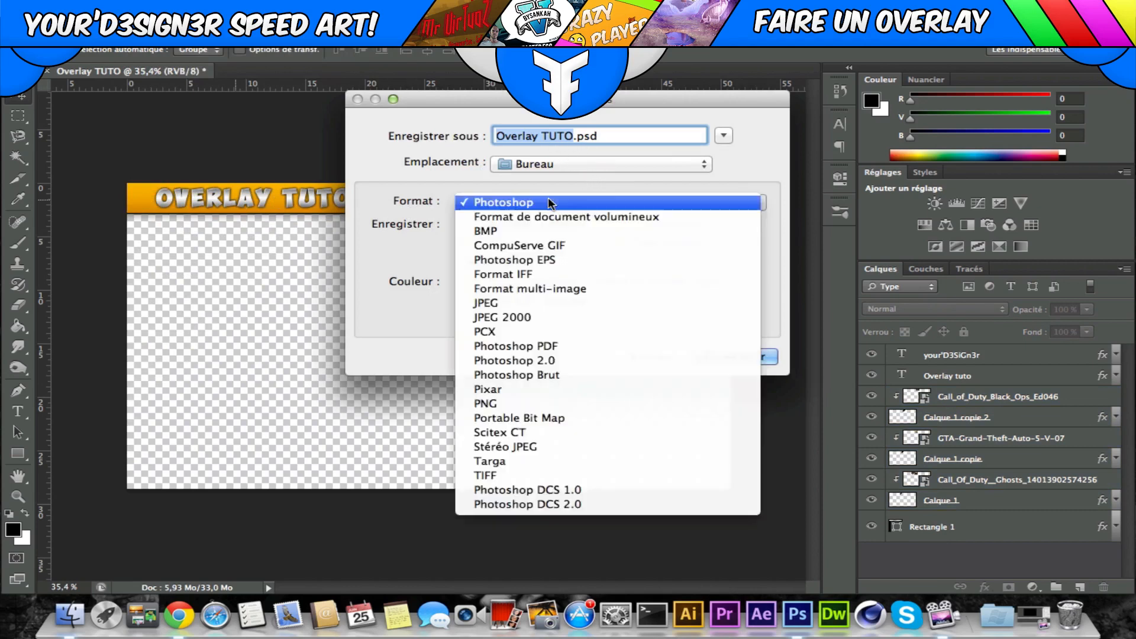
{"action": "left_click", "coordinate": [548, 401]}
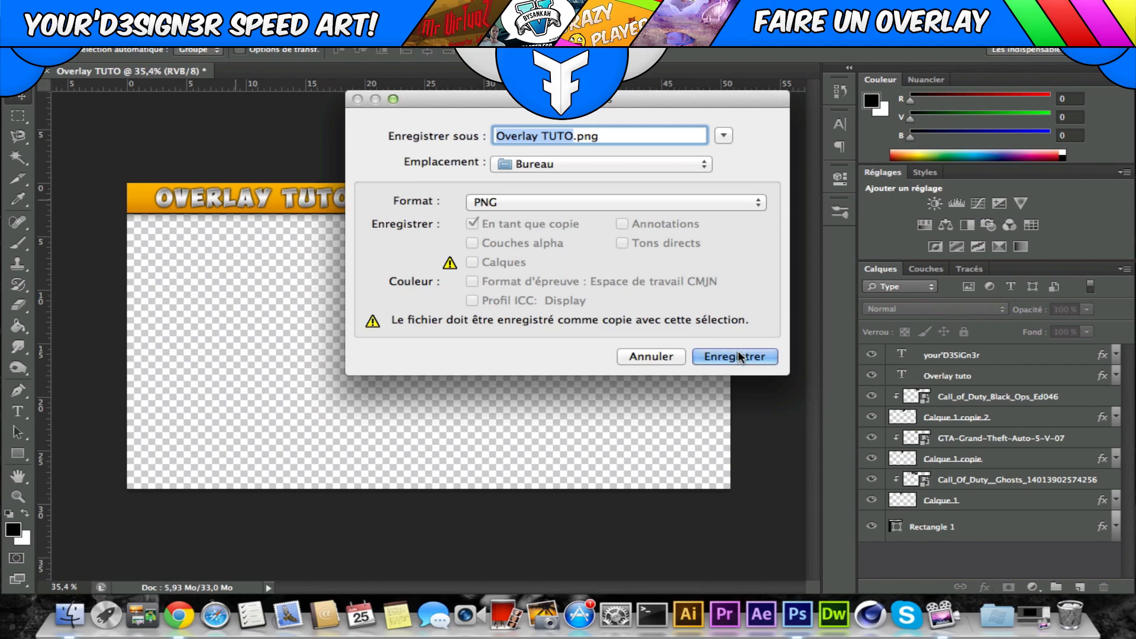
{"action": "left_click", "coordinate": [738, 355]}
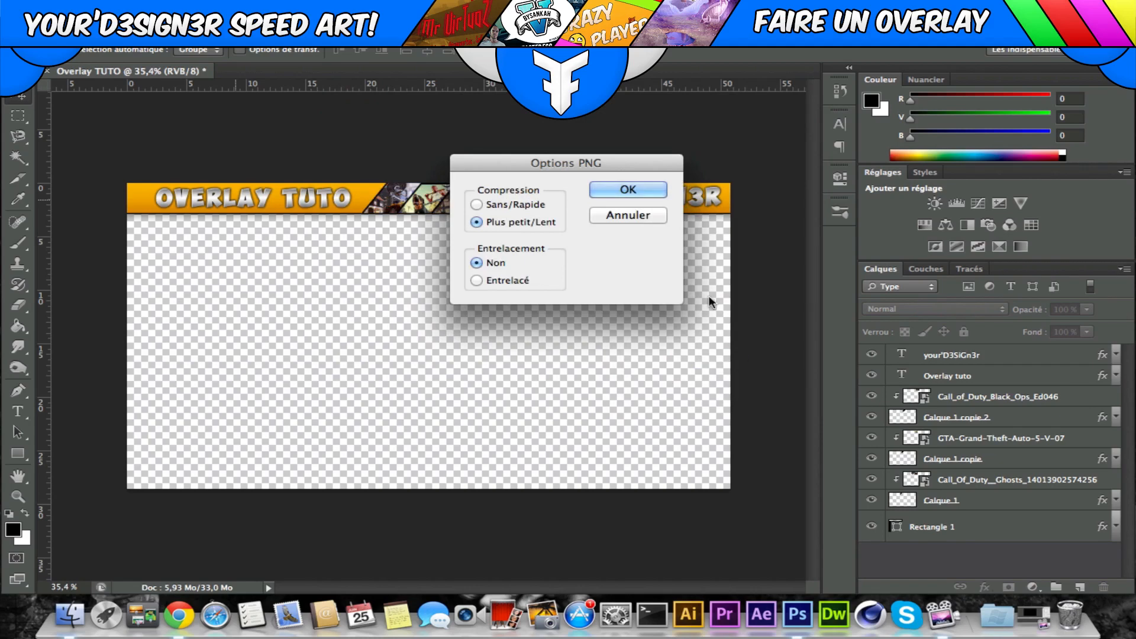
{"action": "left_click", "coordinate": [629, 188]}
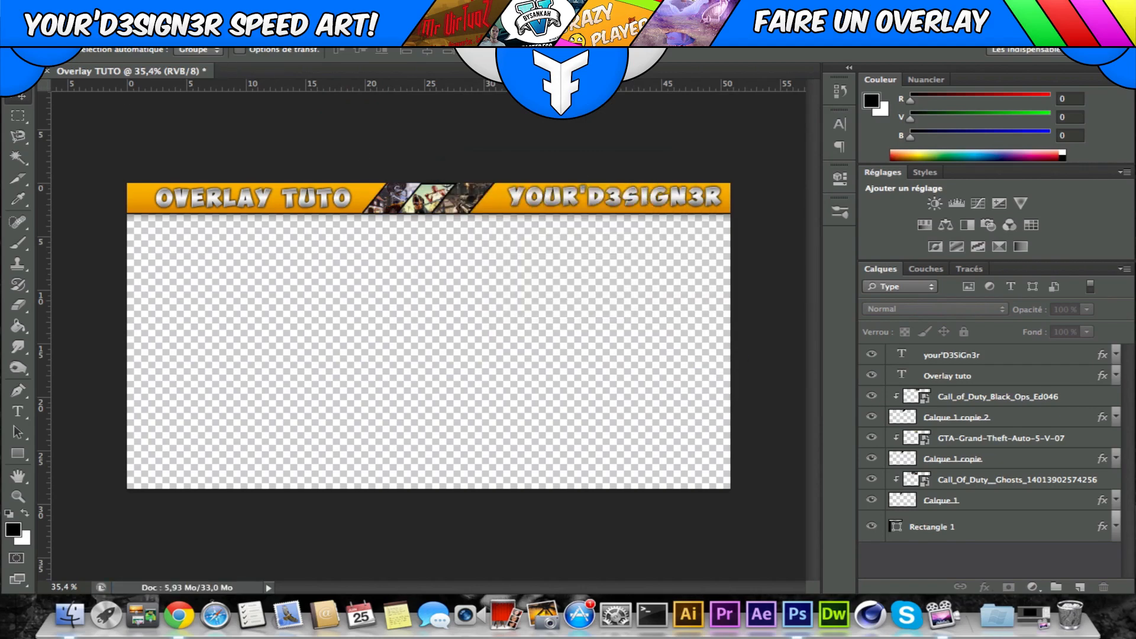
Minimise the Photoshop document, move Overlay TUTO.png next to the panneau image on the desktop and open it.
{"action": "key", "text": "super+m"}
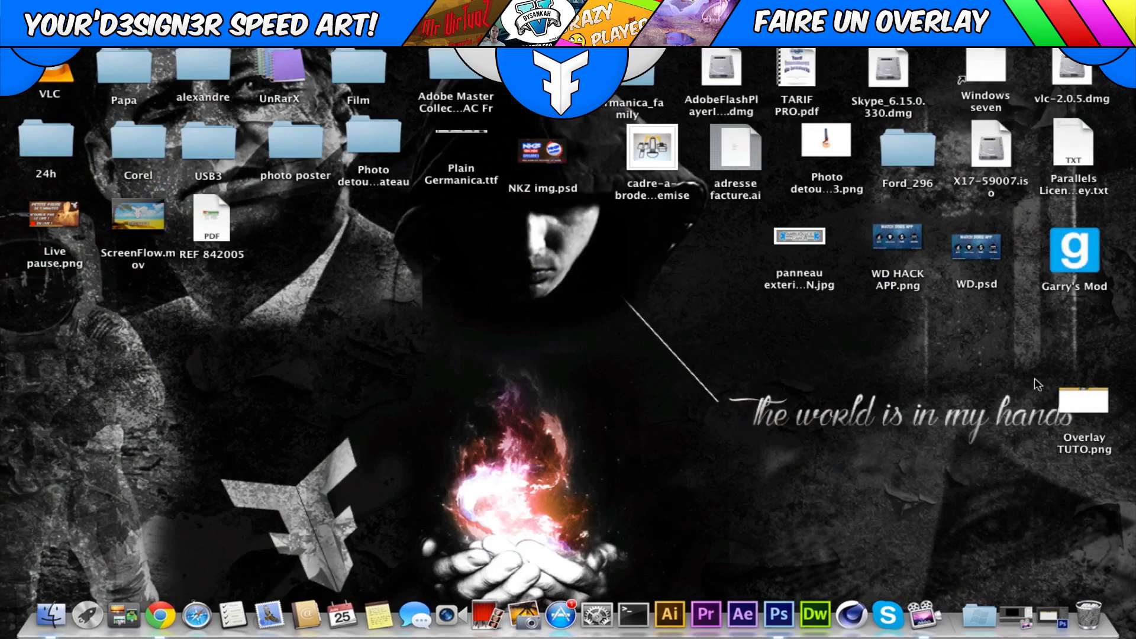
{"action": "left_click_drag", "start_coordinate": [1066, 404], "coordinate": [680, 249]}
{"action": "double_click", "coordinate": [681, 249]}
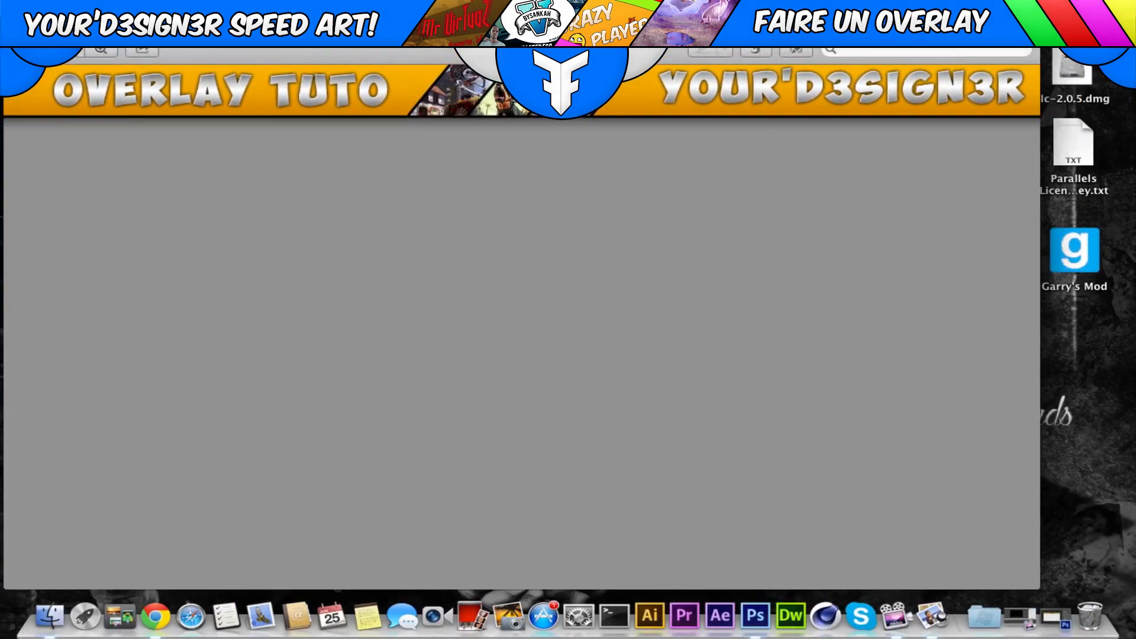
Check the exported overlay's bar and transparent area at several magnifications, and return to the Overlay TUTO document in Photoshop.
{"action": "left_click", "coordinate": [69, 50]}
{"action": "left_click", "coordinate": [69, 49]}
{"action": "left_click", "coordinate": [70, 50]}
{"action": "left_click", "coordinate": [69, 50]}
{"action": "left_click", "coordinate": [102, 52]}
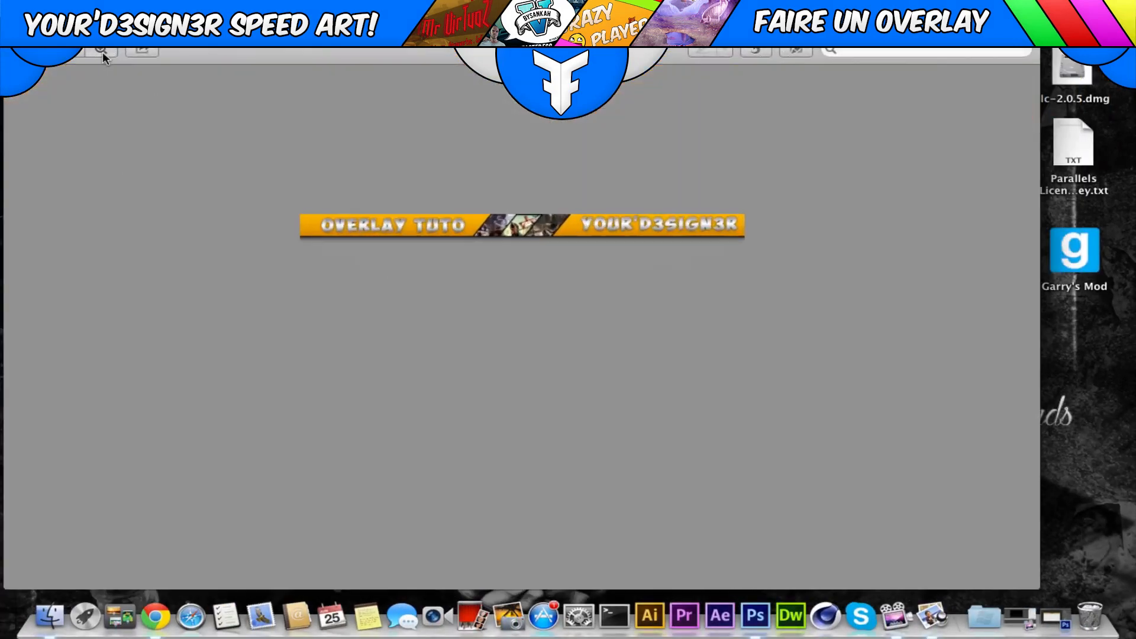
{"action": "left_click", "coordinate": [102, 52]}
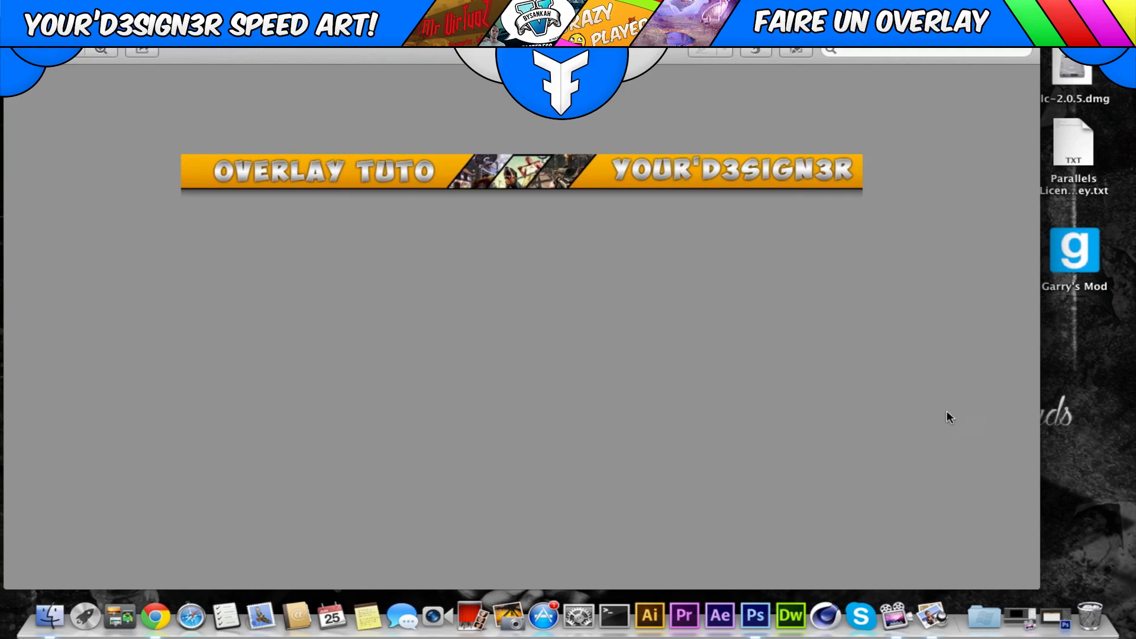
{"action": "key", "text": "space"}
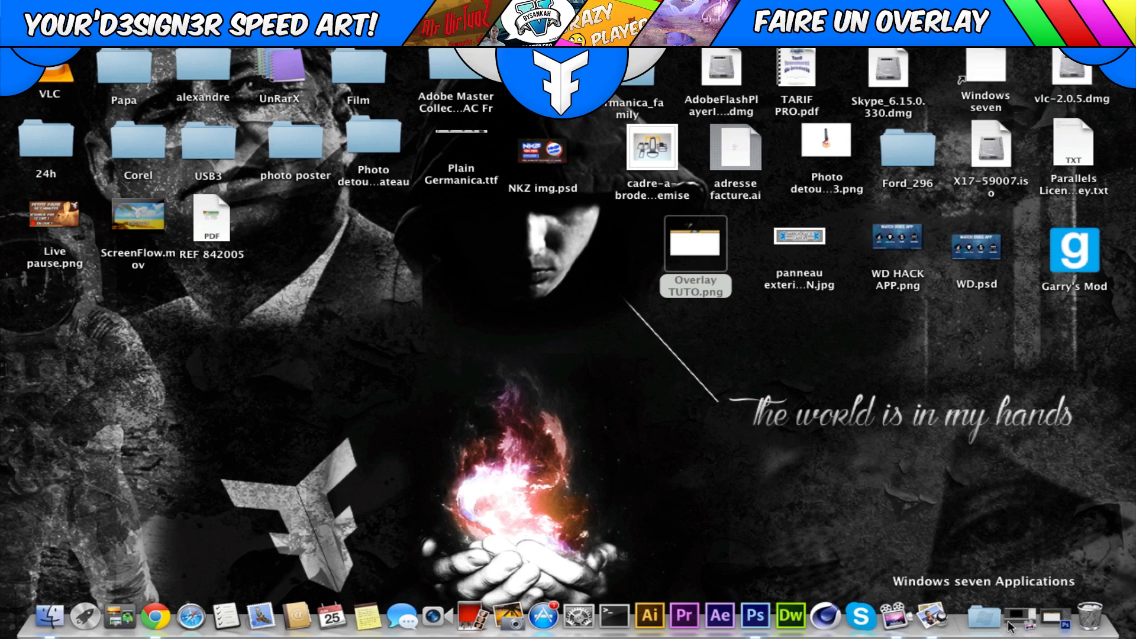
{"action": "left_click", "coordinate": [1056, 622]}
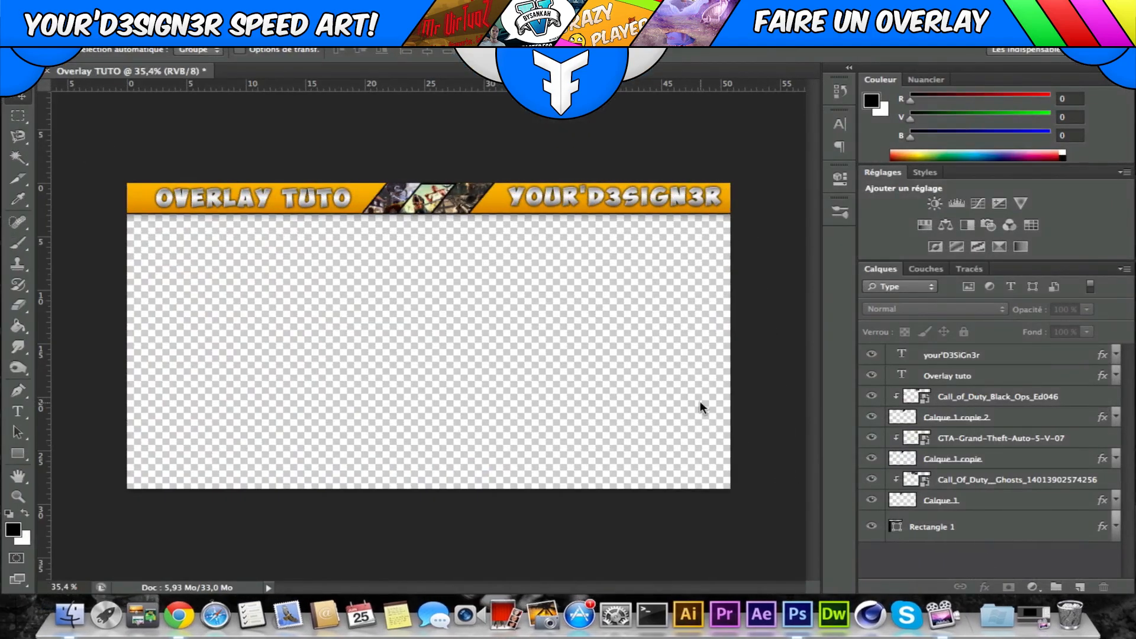